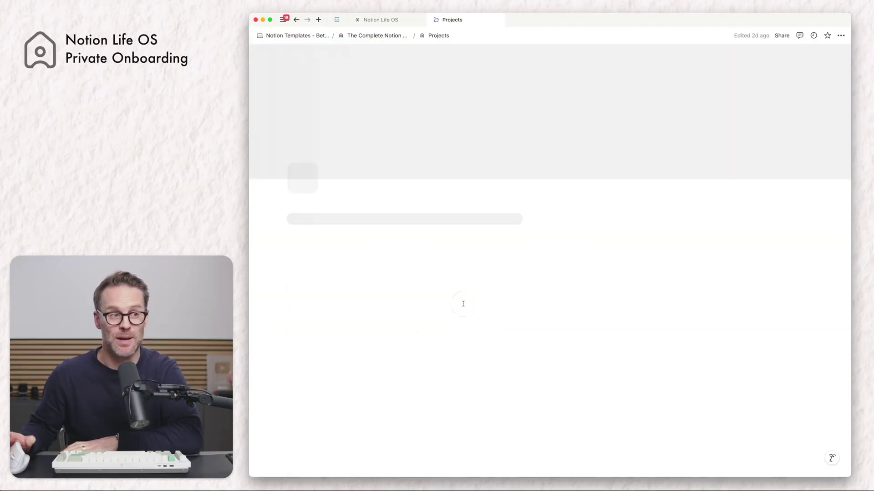
Step: Look over the live projects on the Projects dashboard and open the My Product Business project
{"action": "scroll", "coordinate": [637, 351], "scroll_direction": "down", "scroll_amount": 5}
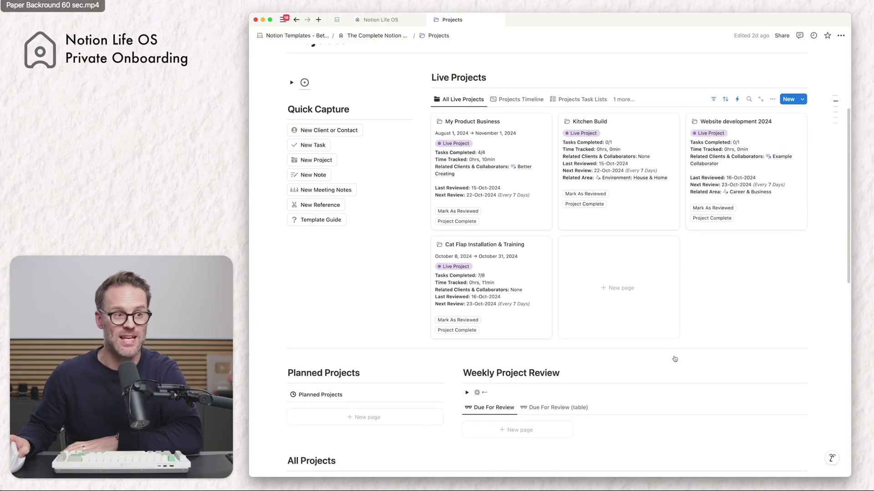
{"action": "scroll", "coordinate": [675, 359], "scroll_direction": "down", "scroll_amount": 3}
{"action": "scroll", "coordinate": [592, 282], "scroll_direction": "up", "scroll_amount": 3}
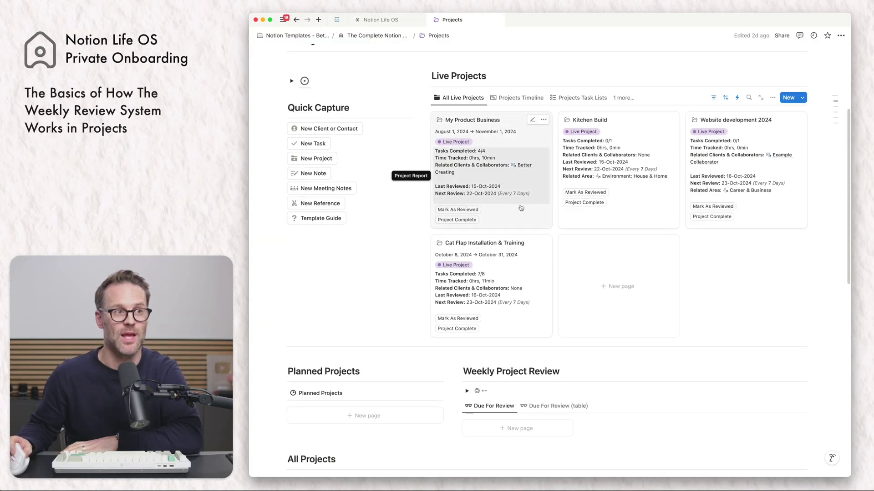
{"action": "scroll", "coordinate": [521, 208], "scroll_direction": "down", "scroll_amount": 1}
{"action": "scroll", "coordinate": [523, 291], "scroll_direction": "up", "scroll_amount": 5}
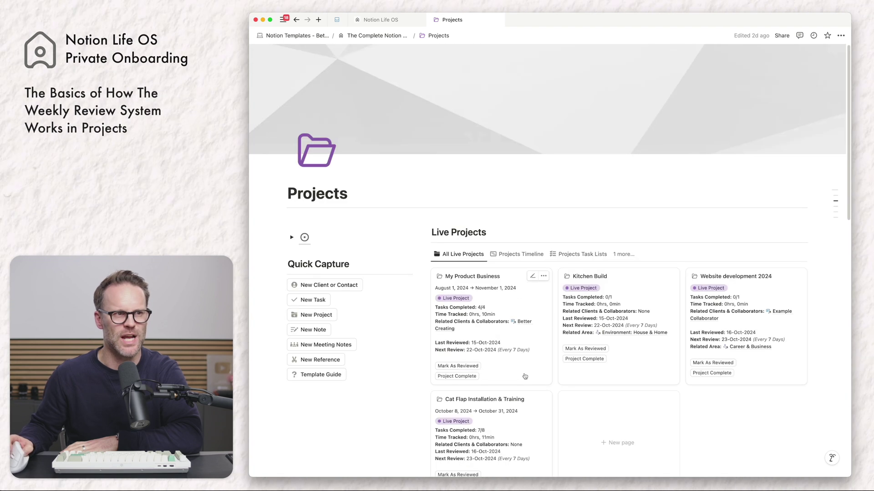
{"action": "scroll", "coordinate": [525, 376], "scroll_direction": "down", "scroll_amount": 1}
{"action": "left_click", "coordinate": [530, 294]}
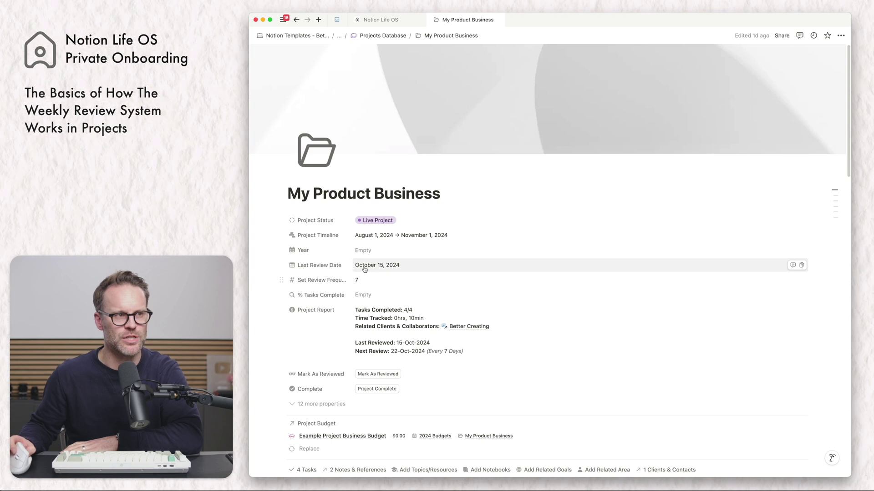
Step: Set the project's Last Review Date to October 8, 2024, and check the options of the review frequency property
{"action": "left_click", "coordinate": [362, 268]}
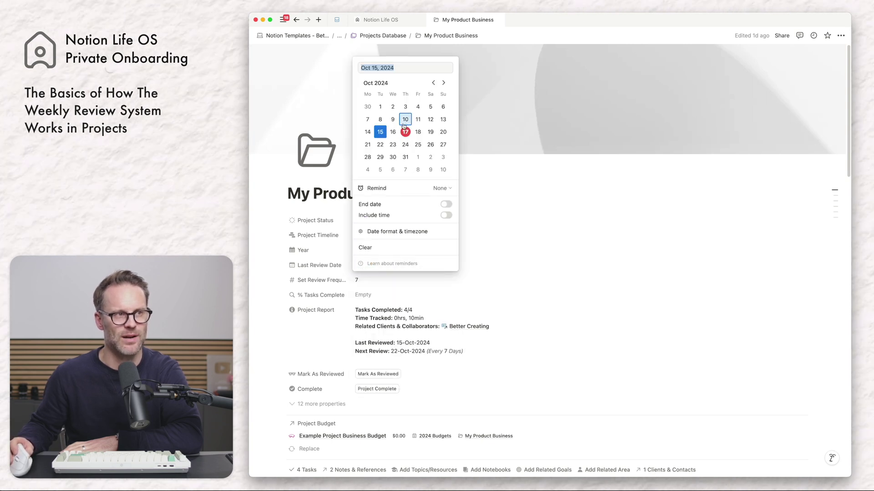
{"action": "left_click", "coordinate": [381, 120]}
{"action": "key", "text": "Escape"}
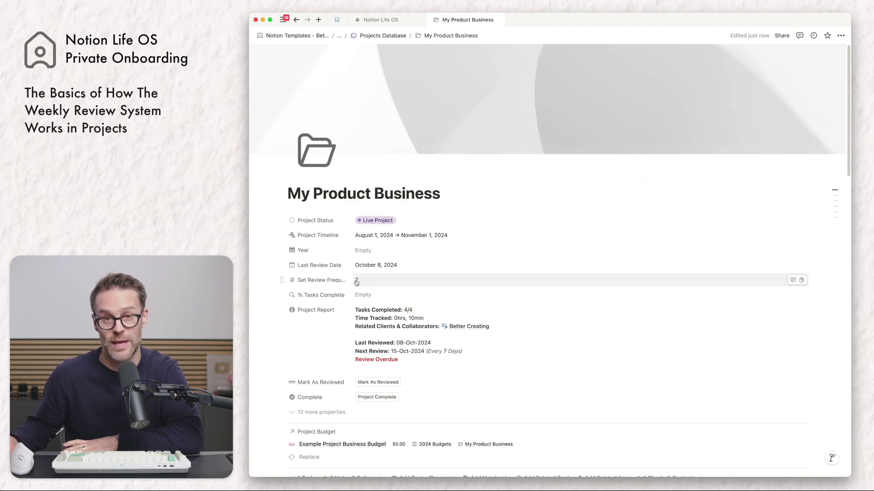
{"action": "left_click", "coordinate": [322, 282]}
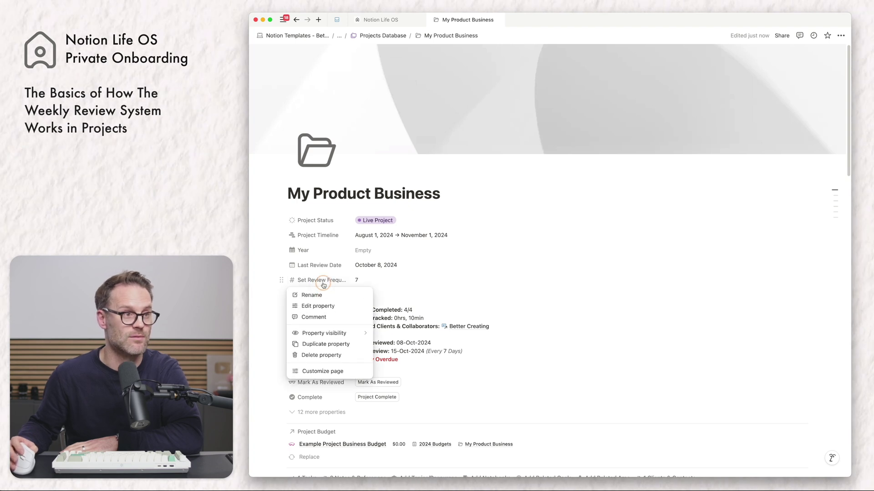
{"action": "key", "text": "Escape"}
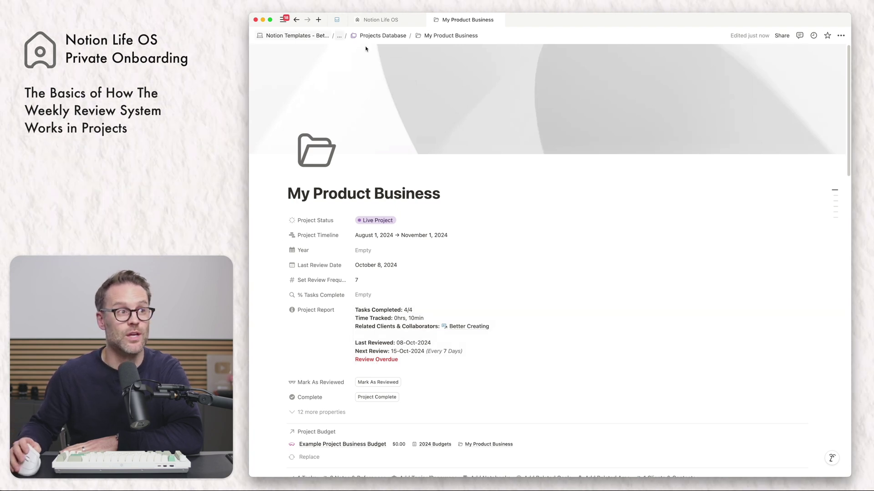
Step: Return to the Projects dashboard via the Life OS home page and check the Weekly Project Review section for due projects
{"action": "scroll", "coordinate": [339, 386], "scroll_direction": "down", "scroll_amount": 1}
{"action": "scroll", "coordinate": [339, 385], "scroll_direction": "down", "scroll_amount": 6}
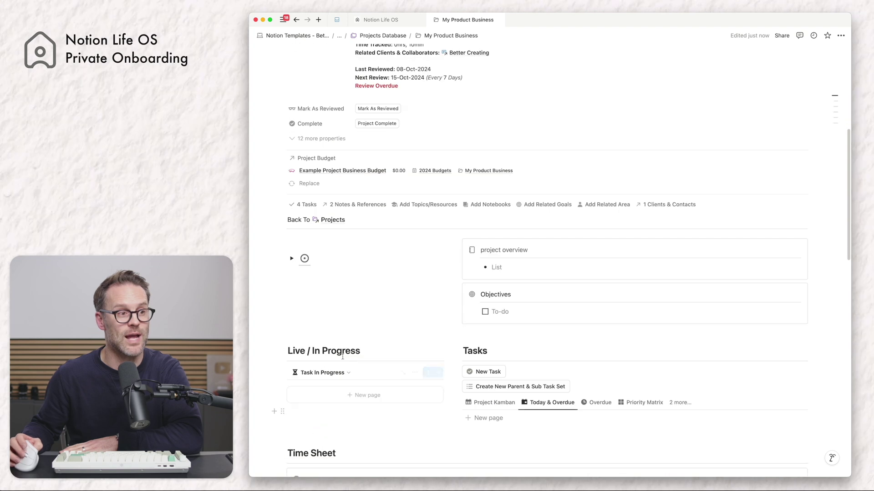
{"action": "left_click", "coordinate": [301, 258]}
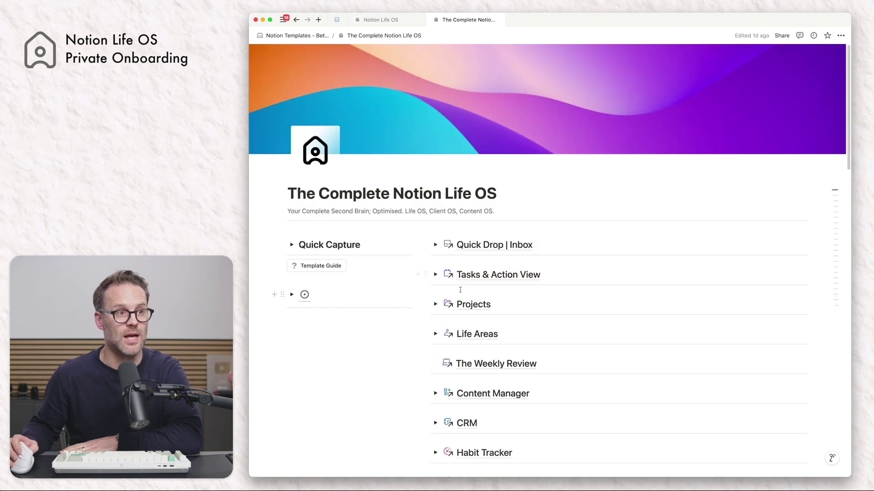
{"action": "left_click", "coordinate": [483, 310]}
{"action": "scroll", "coordinate": [568, 274], "scroll_direction": "down", "scroll_amount": 10}
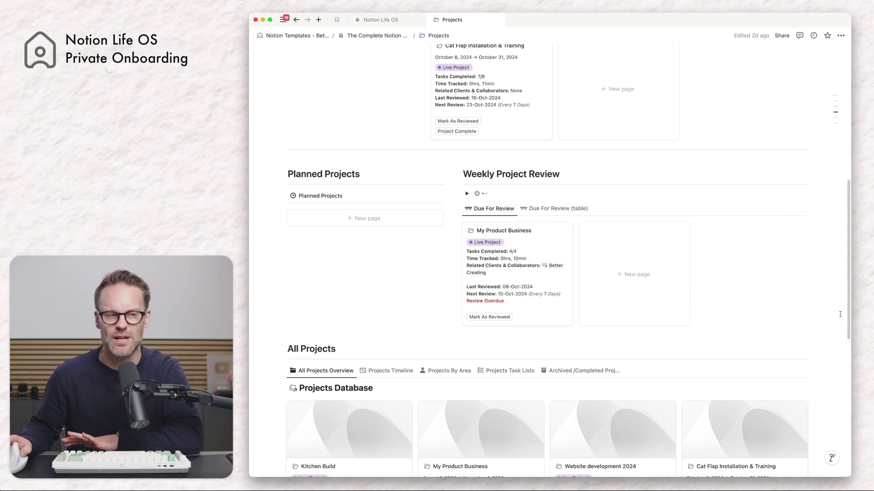
{"action": "scroll", "coordinate": [786, 330], "scroll_direction": "up", "scroll_amount": 1}
{"action": "scroll", "coordinate": [773, 333], "scroll_direction": "up", "scroll_amount": 4}
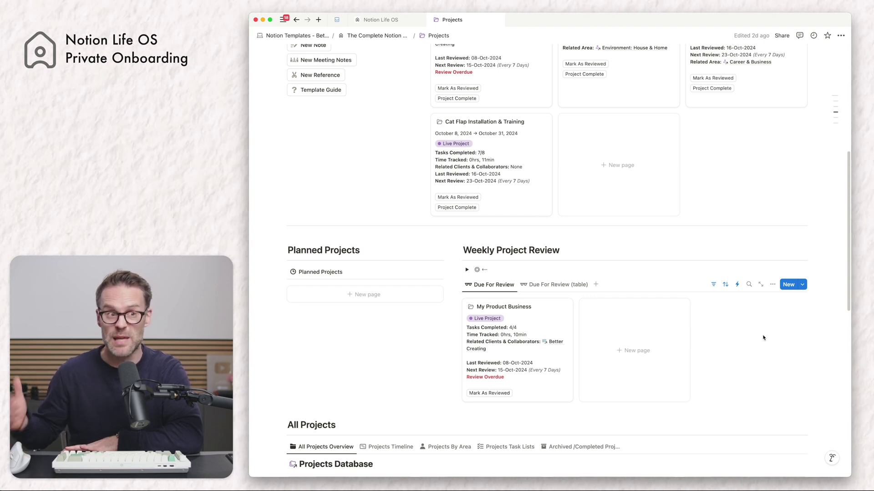
Step: Open My Product Business from the Due For Review view, look through its page, and mark the project as reviewed
{"action": "left_click", "coordinate": [563, 342]}
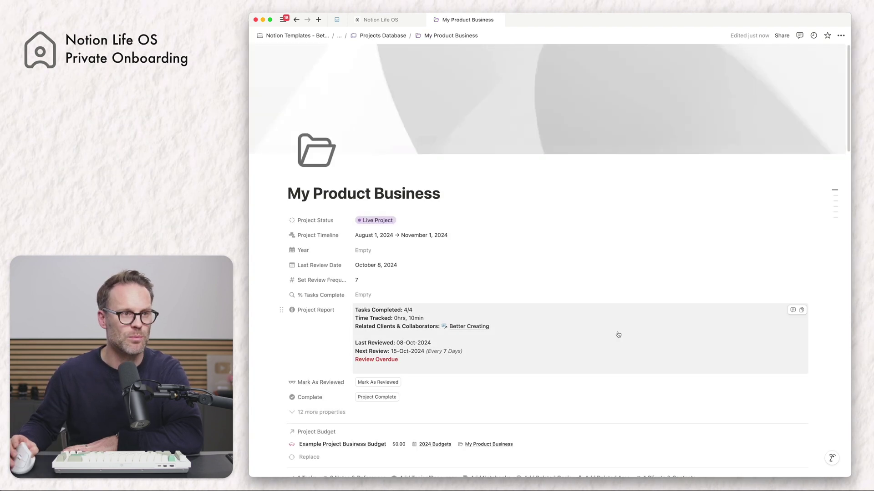
{"action": "scroll", "coordinate": [619, 337], "scroll_direction": "down", "scroll_amount": 10}
{"action": "scroll", "coordinate": [619, 336], "scroll_direction": "down", "scroll_amount": 10}
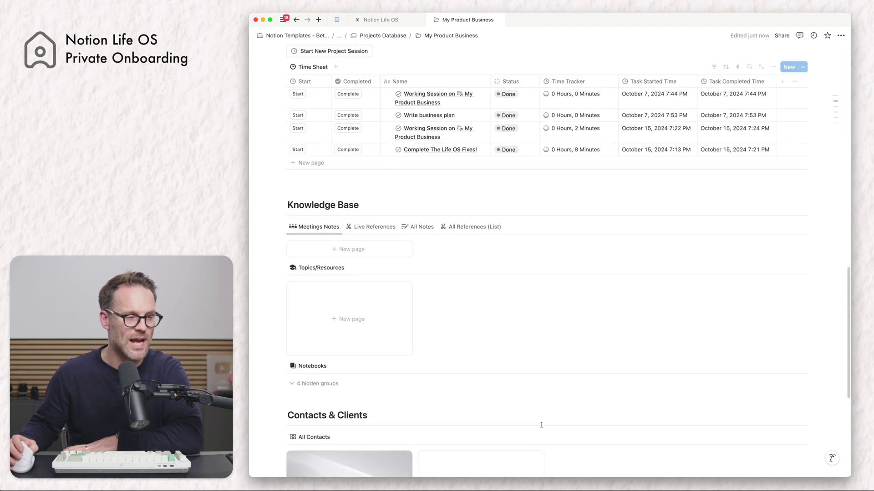
{"action": "scroll", "coordinate": [385, 330], "scroll_direction": "down", "scroll_amount": 5}
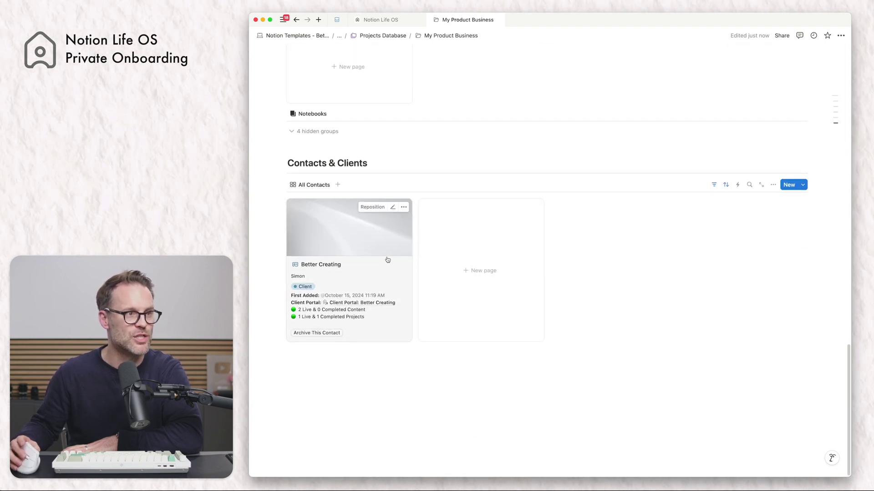
{"action": "scroll", "coordinate": [352, 292], "scroll_direction": "up", "scroll_amount": 20}
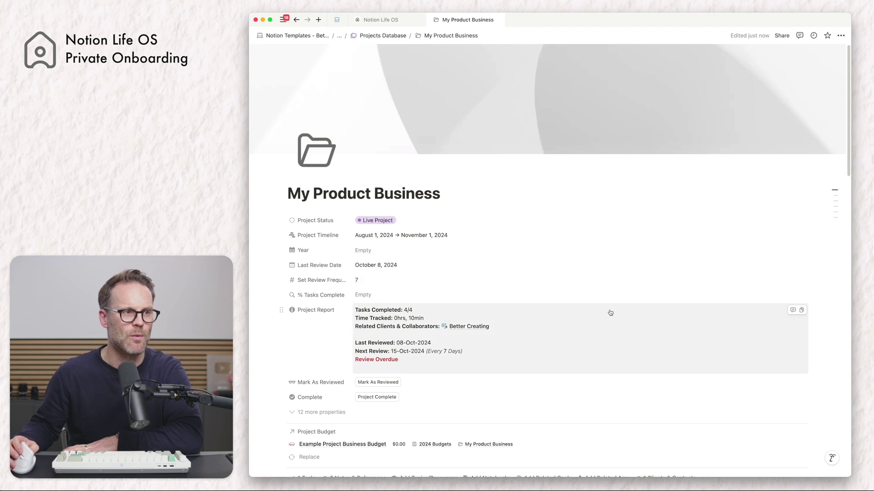
{"action": "left_click", "coordinate": [381, 384]}
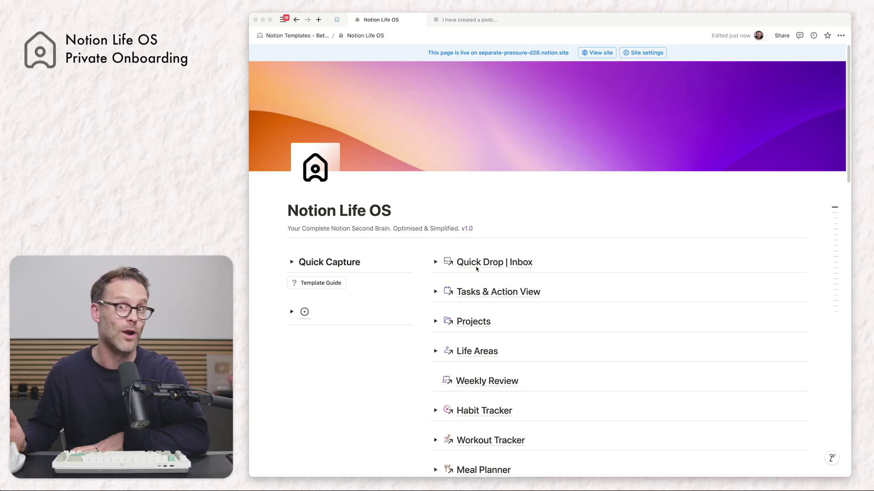
Step: Open The Weekly Review from the Complete Notion Life OS home page and view Content Channels Due in the All Due Table View
{"action": "scroll", "coordinate": [477, 269], "scroll_direction": "down", "scroll_amount": 1}
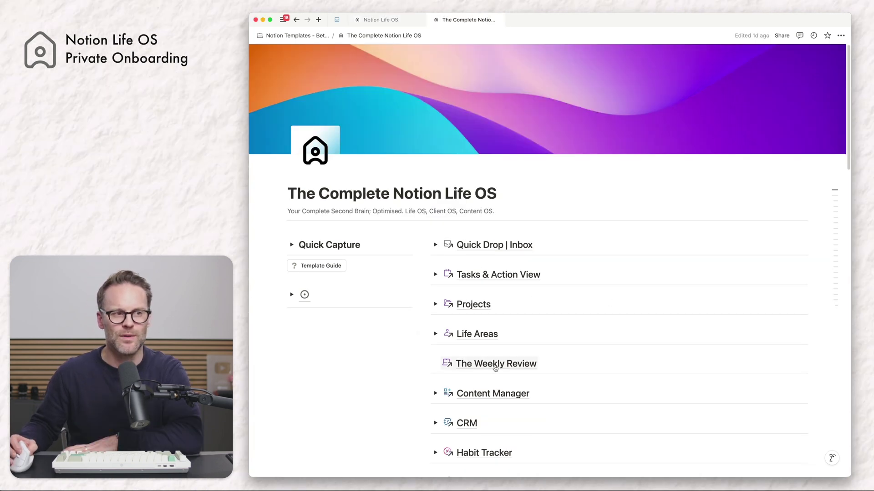
{"action": "mouse_move", "coordinate": [495, 367]}
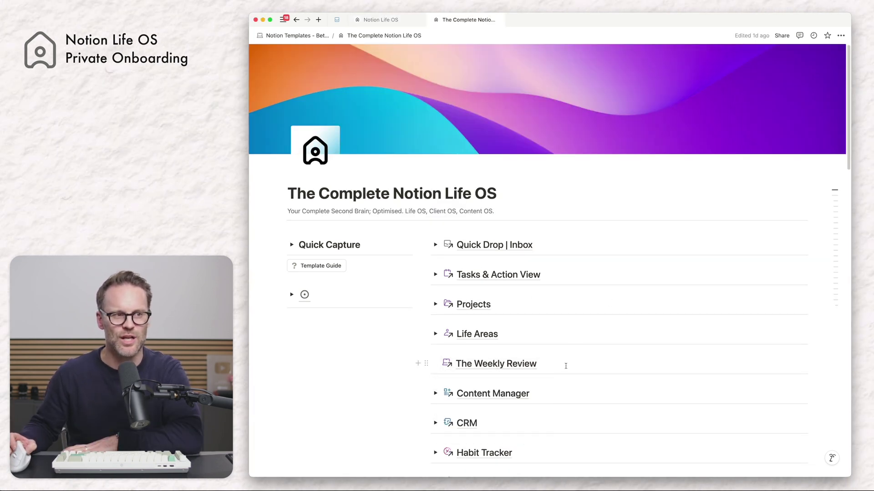
{"action": "left_click", "coordinate": [512, 366]}
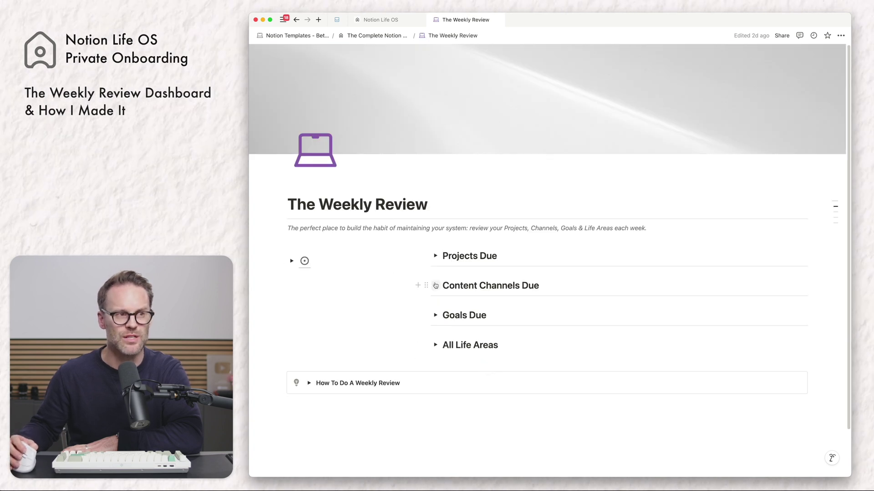
{"action": "left_click", "coordinate": [436, 285]}
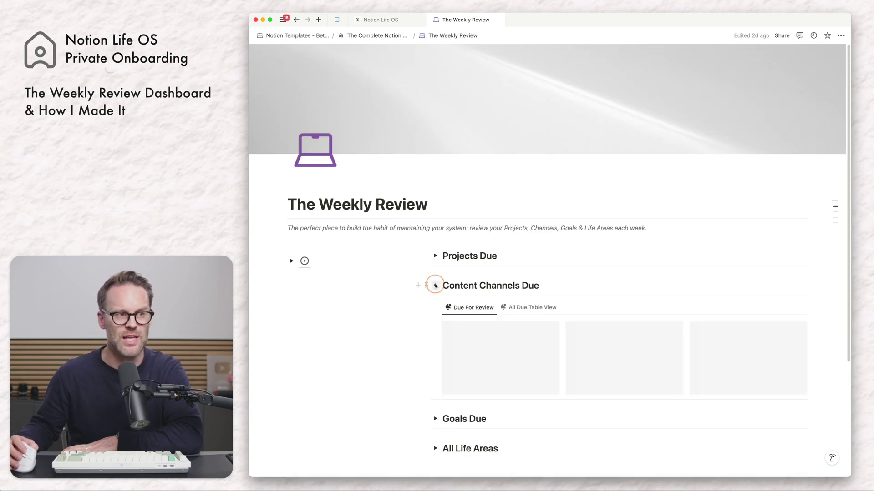
{"action": "left_click", "coordinate": [541, 308]}
{"action": "left_click", "coordinate": [436, 285]}
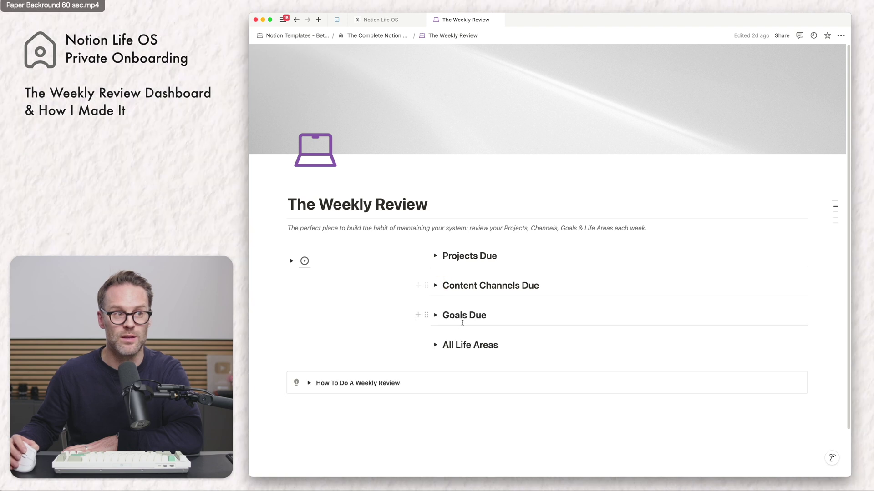
Step: Expand the Goals Due and All Life Areas sections in turn to view their contents, collapsing each again
{"action": "left_click", "coordinate": [436, 316]}
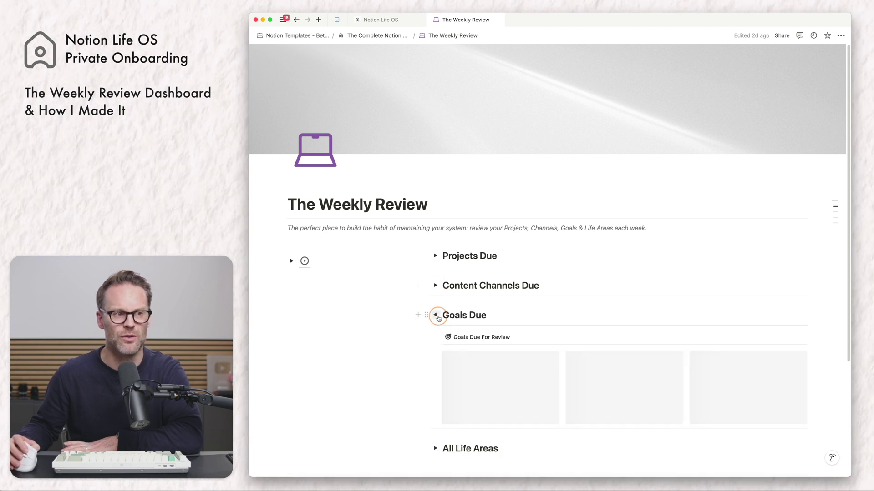
{"action": "left_click", "coordinate": [436, 316]}
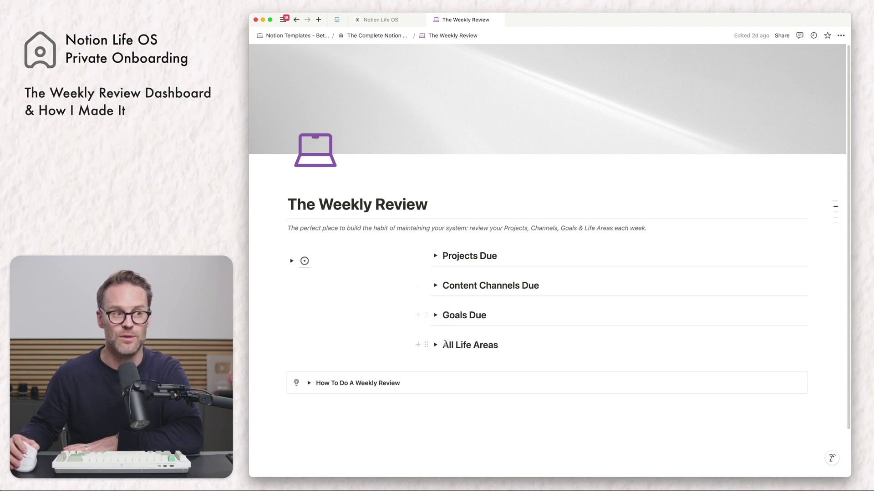
{"action": "left_click", "coordinate": [435, 345]}
{"action": "scroll", "coordinate": [438, 342], "scroll_direction": "down", "scroll_amount": 7}
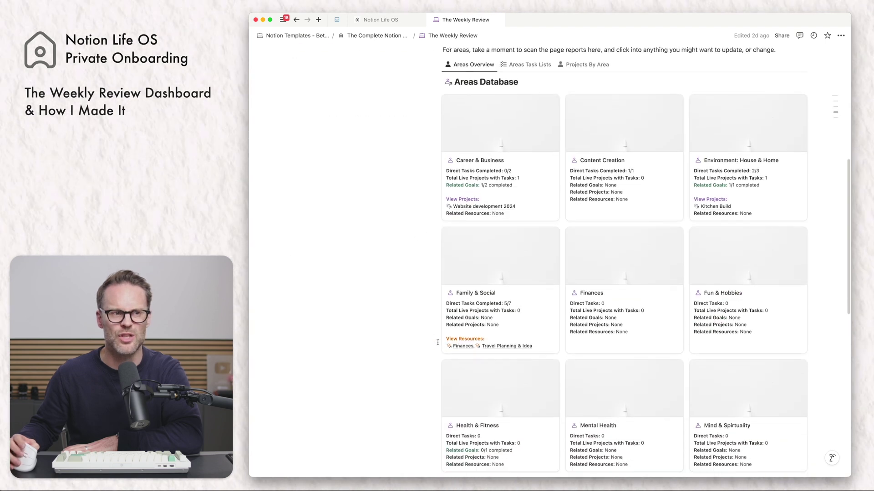
{"action": "scroll", "coordinate": [438, 342], "scroll_direction": "up", "scroll_amount": 7}
{"action": "left_click", "coordinate": [434, 238]}
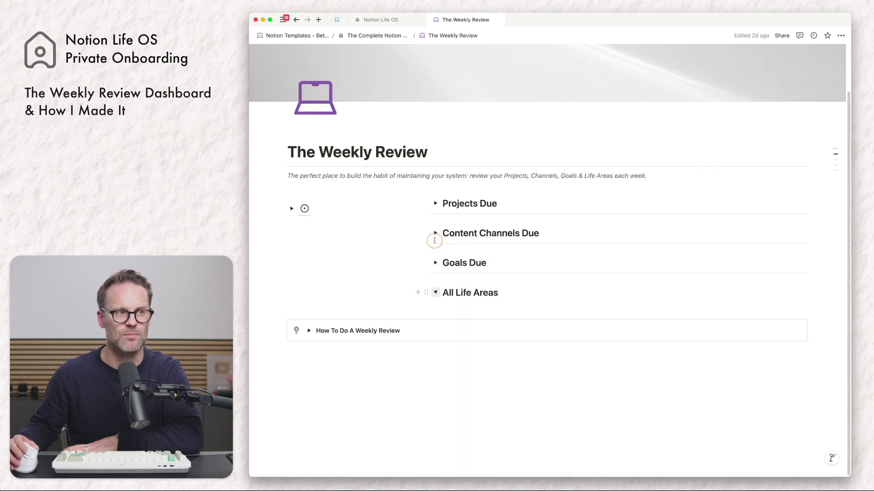
{"action": "scroll", "coordinate": [435, 240], "scroll_direction": "up", "scroll_amount": 2}
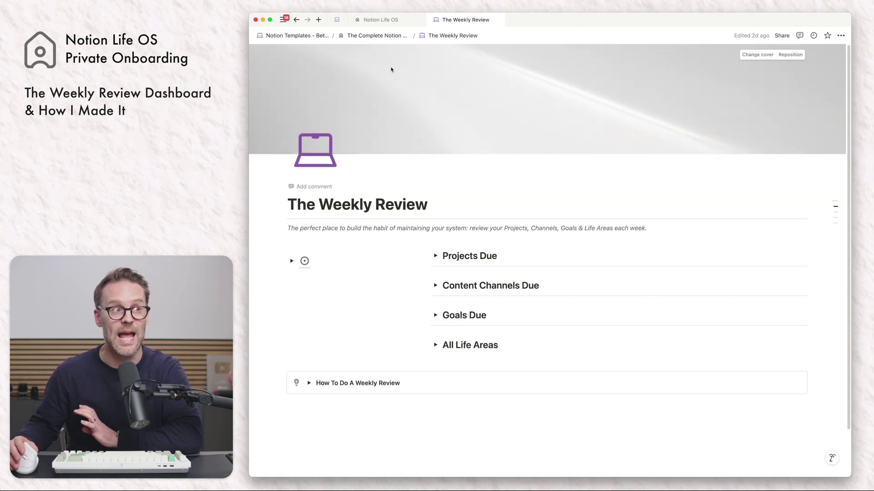
Step: Look through the sections of the Notion Life OS home page, then return to The Weekly Review and expand Projects Due
{"action": "left_click", "coordinate": [386, 20]}
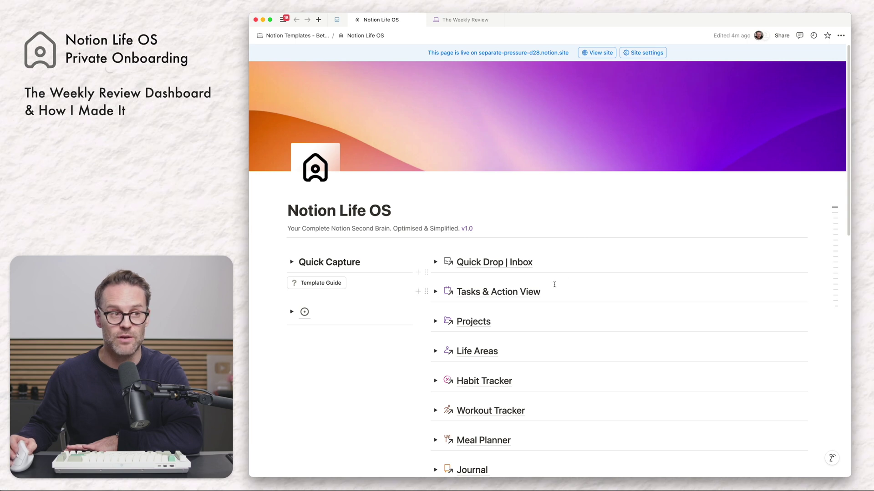
{"action": "scroll", "coordinate": [554, 284], "scroll_direction": "down", "scroll_amount": 2}
{"action": "scroll", "coordinate": [540, 283], "scroll_direction": "up", "scroll_amount": 2}
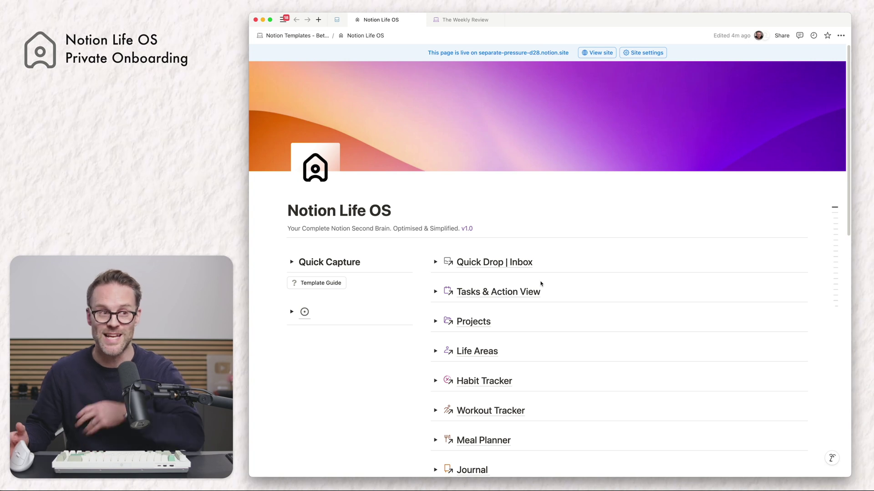
{"action": "scroll", "coordinate": [411, 258], "scroll_direction": "down", "scroll_amount": 2}
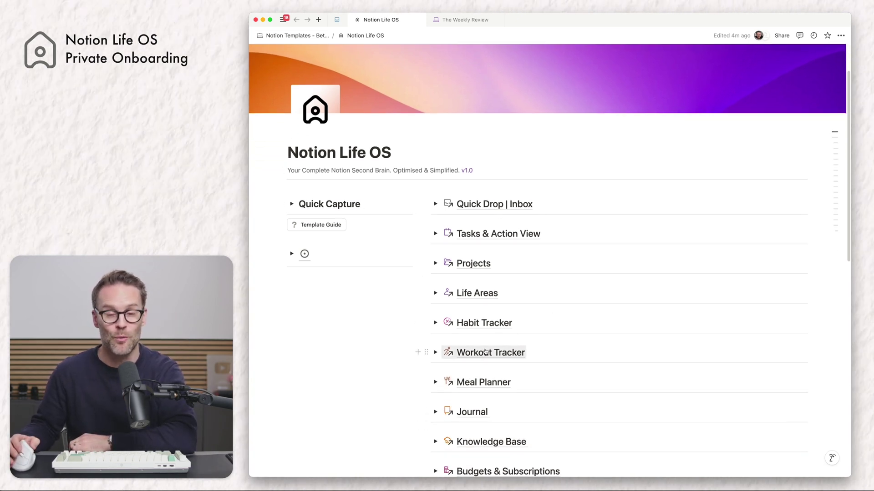
{"action": "mouse_move", "coordinate": [485, 351]}
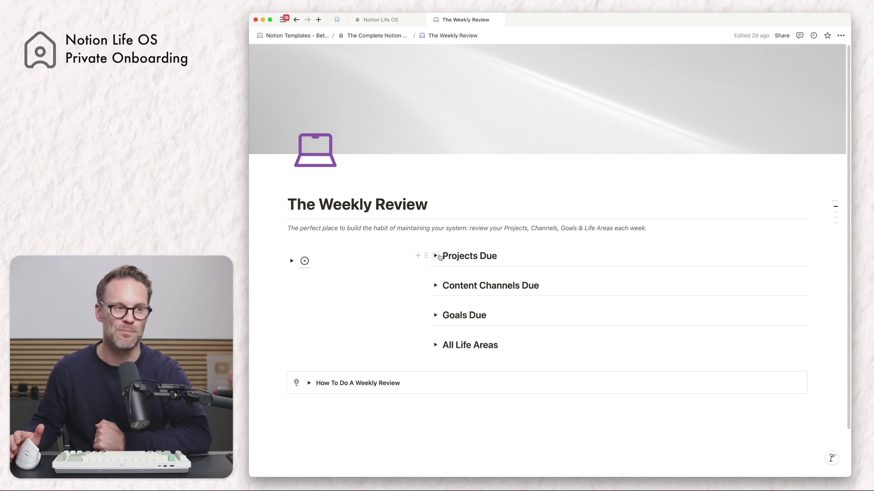
{"action": "left_click", "coordinate": [436, 257]}
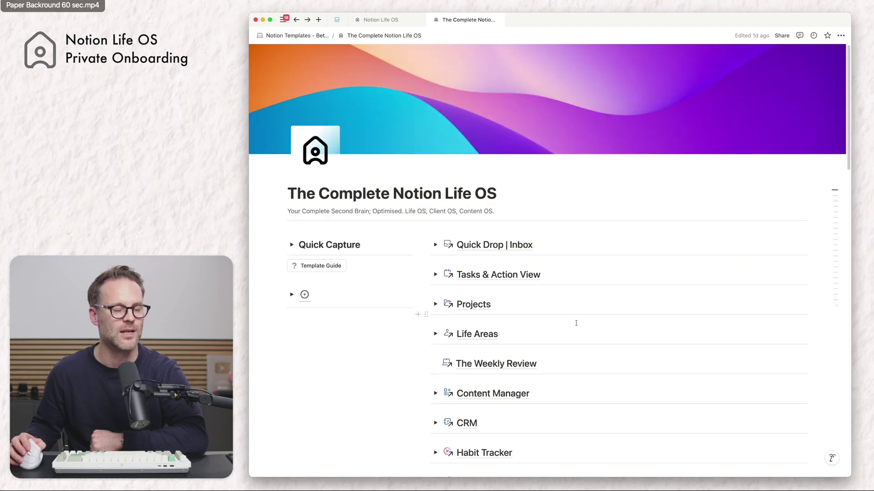
Step: Open Goal Setting & Yearly Planner and inspect the review frequency in the New Goal template of the Goals Database, closing the template again
{"action": "scroll", "coordinate": [576, 324], "scroll_direction": "down", "scroll_amount": 10}
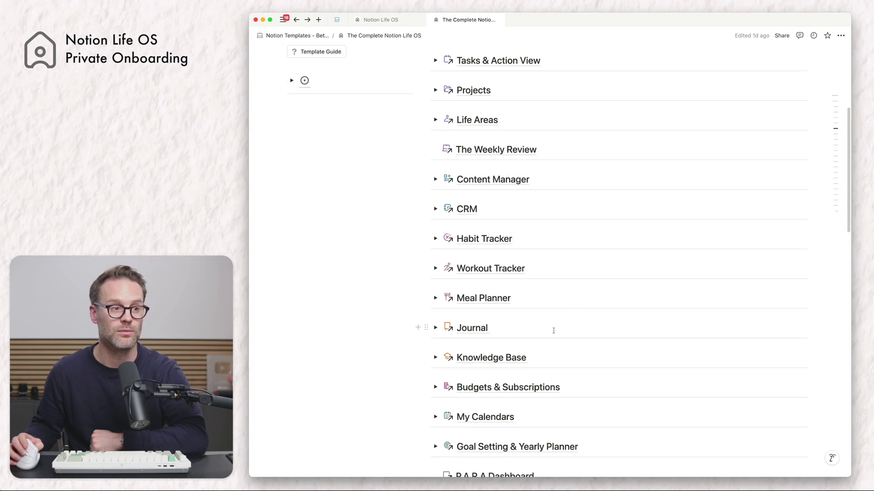
{"action": "left_click", "coordinate": [526, 421]}
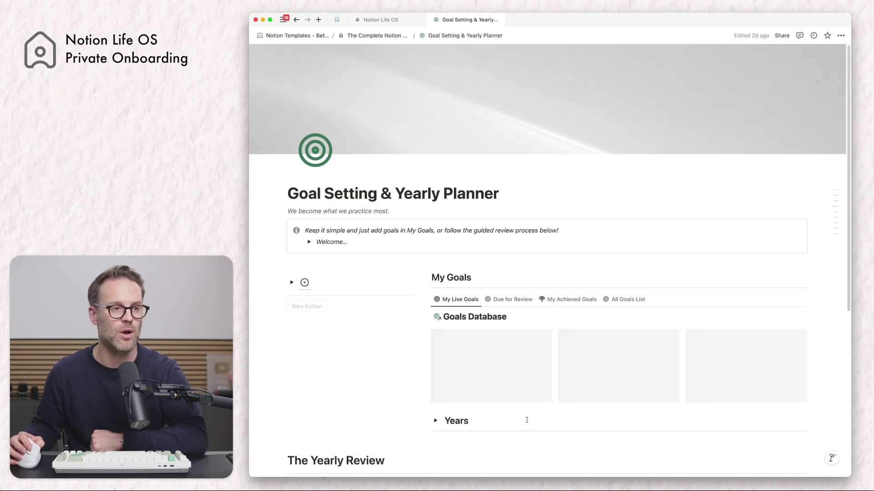
{"action": "left_click", "coordinate": [802, 299]}
{"action": "left_click", "coordinate": [837, 327]}
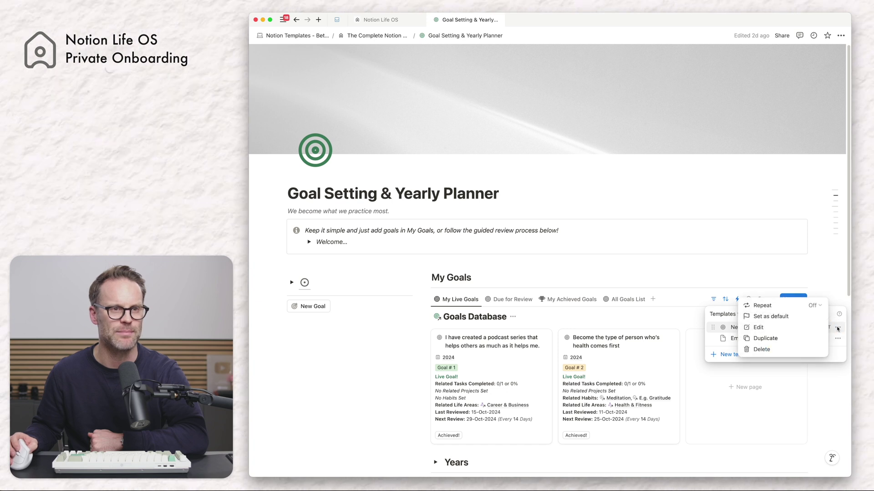
{"action": "left_click", "coordinate": [772, 329]}
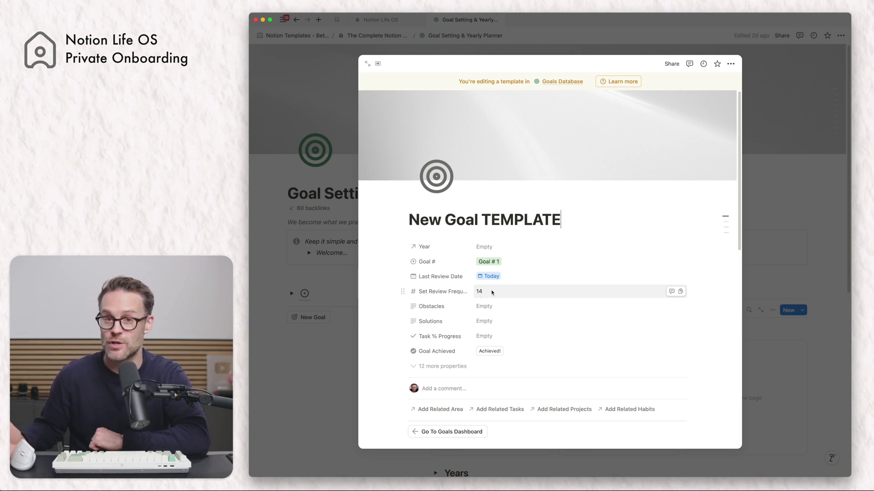
{"action": "left_click", "coordinate": [812, 190]}
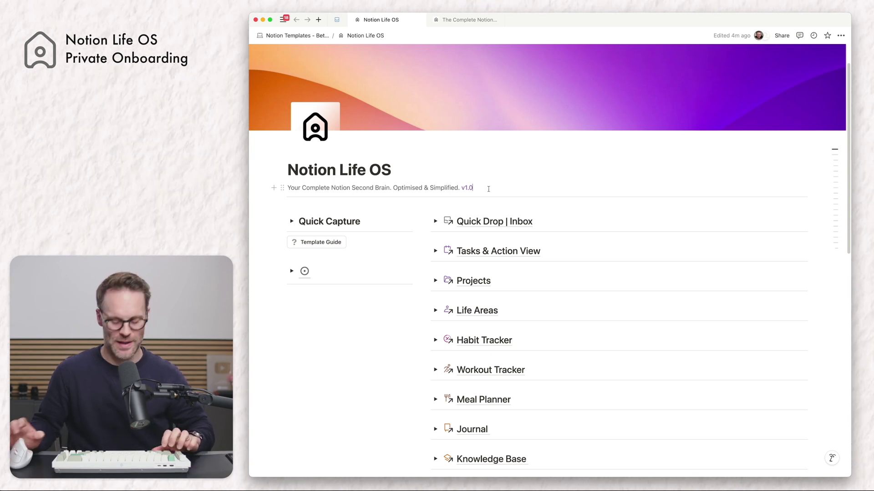
Step: Add the bold red notice "CURRENTLY BEING UPDATED: Consider coming back a little later to duplicate! 😊" below the Notion Life OS page description
{"action": "type", "text": "CURRENTLY BEING UPDATED: Consider coming back a little later to duplicate! 😊"}
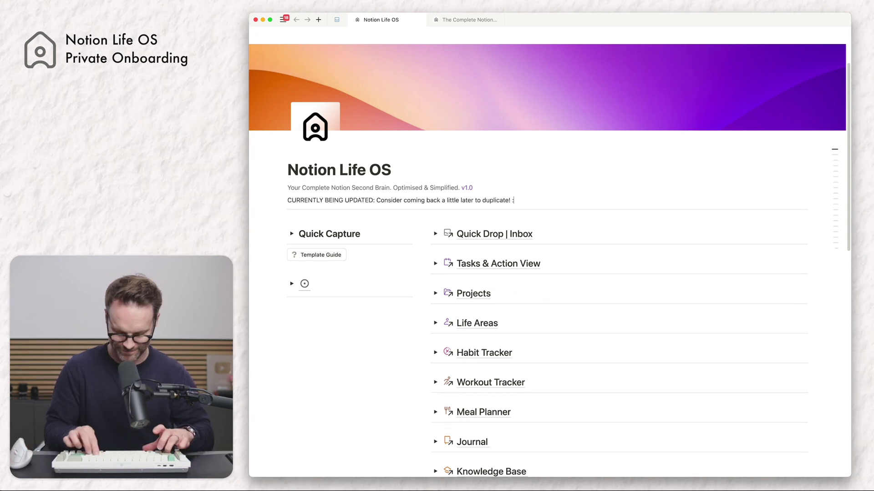
{"action": "left_click_drag", "start_coordinate": [521, 200], "coordinate": [283, 202]}
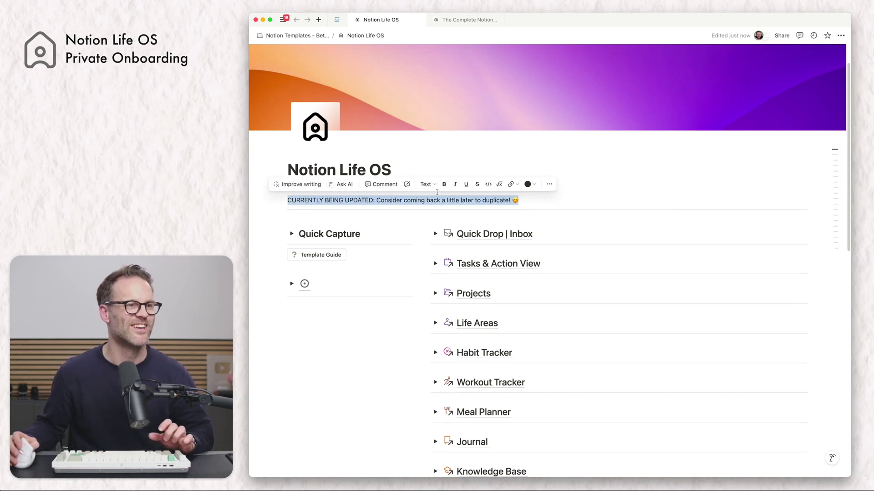
{"action": "left_click", "coordinate": [530, 190]}
{"action": "left_click", "coordinate": [559, 266]}
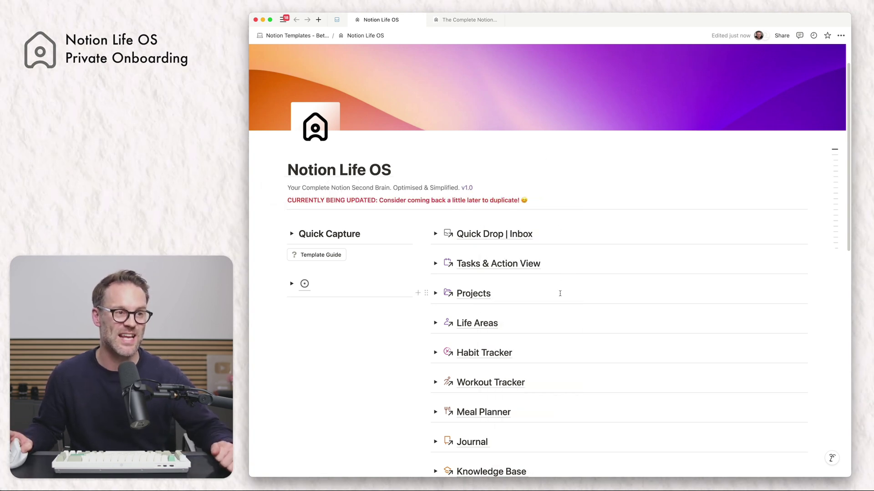
Step: Create a sub-page titled Weekly Review at the start of the Dashboards list in the Notion Life OS System section
{"action": "scroll", "coordinate": [560, 295], "scroll_direction": "down", "scroll_amount": 1}
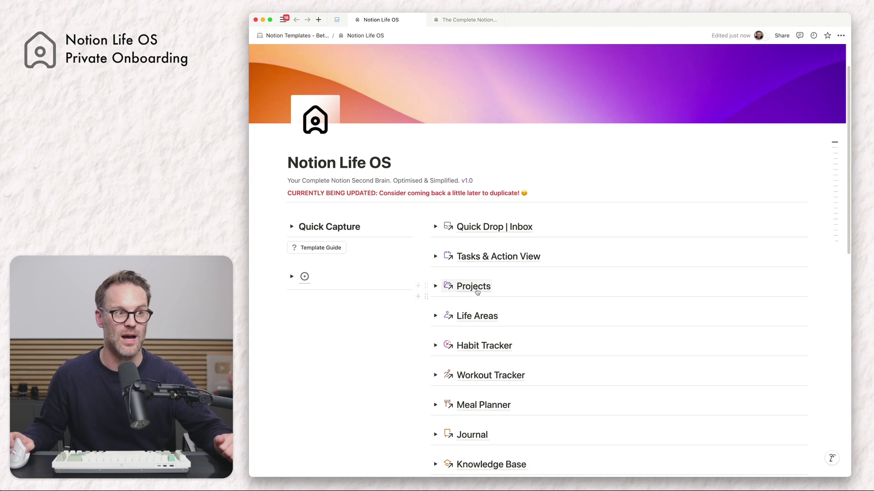
{"action": "scroll", "coordinate": [476, 291], "scroll_direction": "down", "scroll_amount": 5}
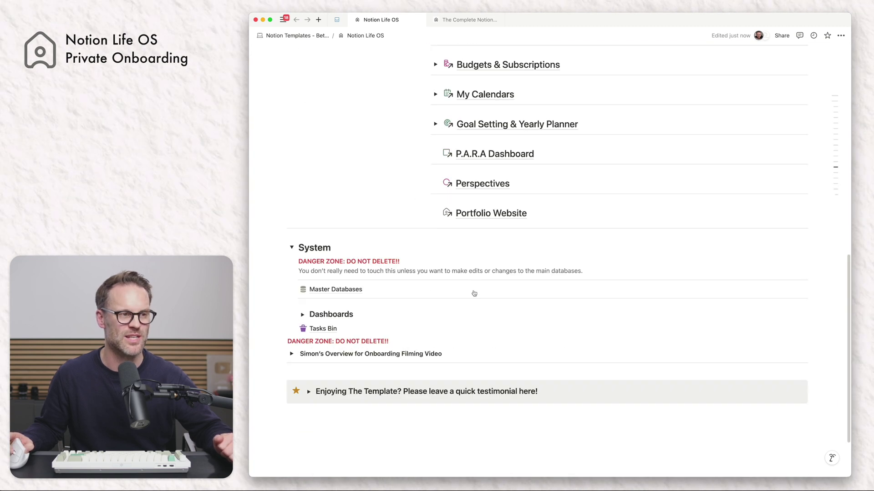
{"action": "left_click", "coordinate": [302, 301]}
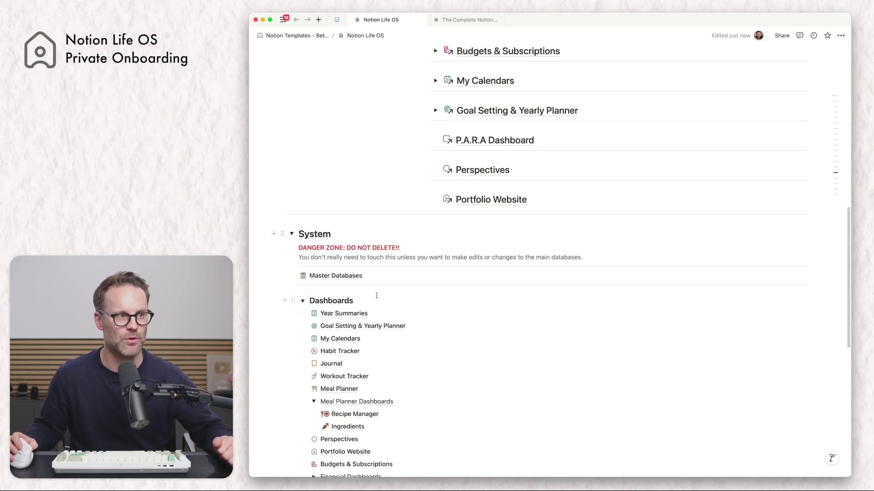
{"action": "key", "text": "Return"}
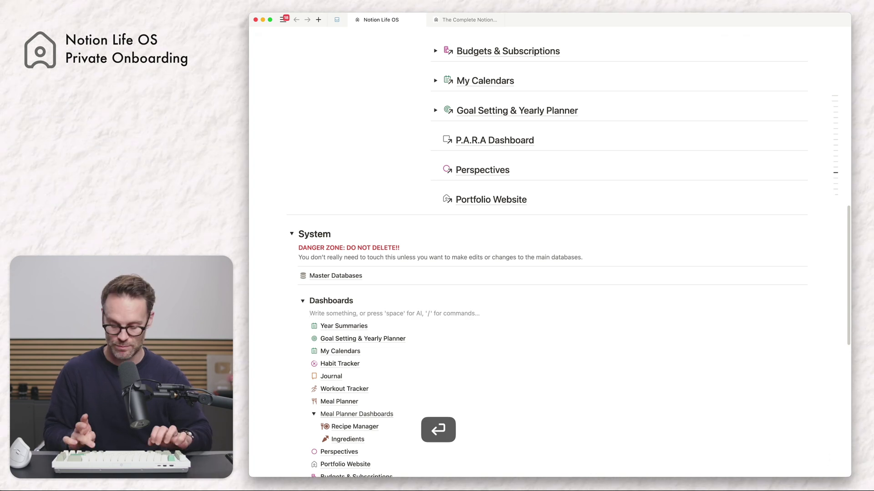
{"action": "type", "text": "/p"}
{"action": "key", "text": "BackSpace"}
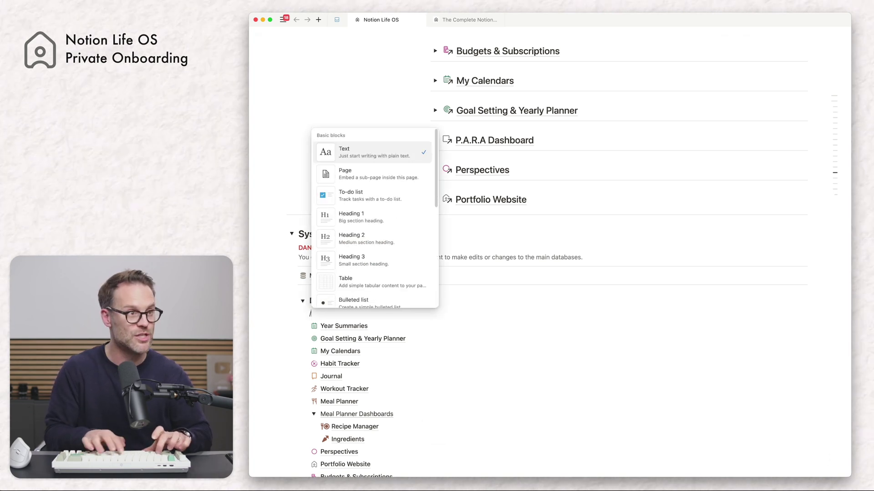
{"action": "type", "text": "PAGE"}
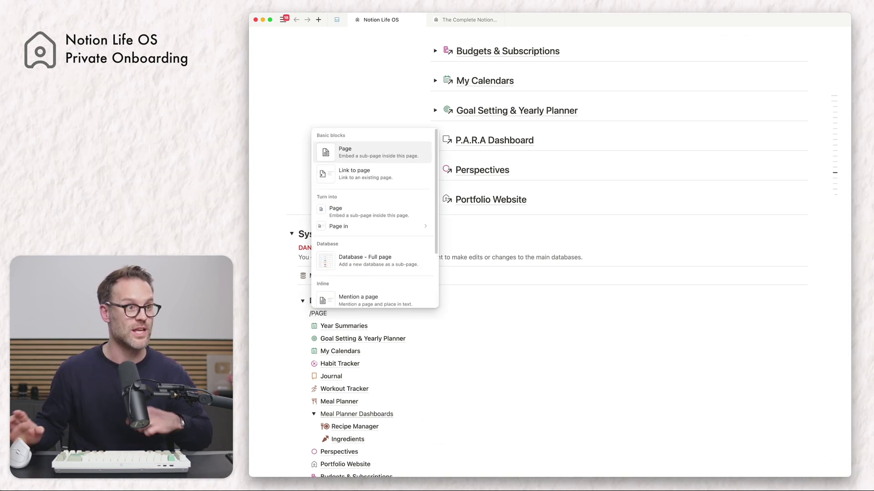
{"action": "left_click", "coordinate": [354, 157]}
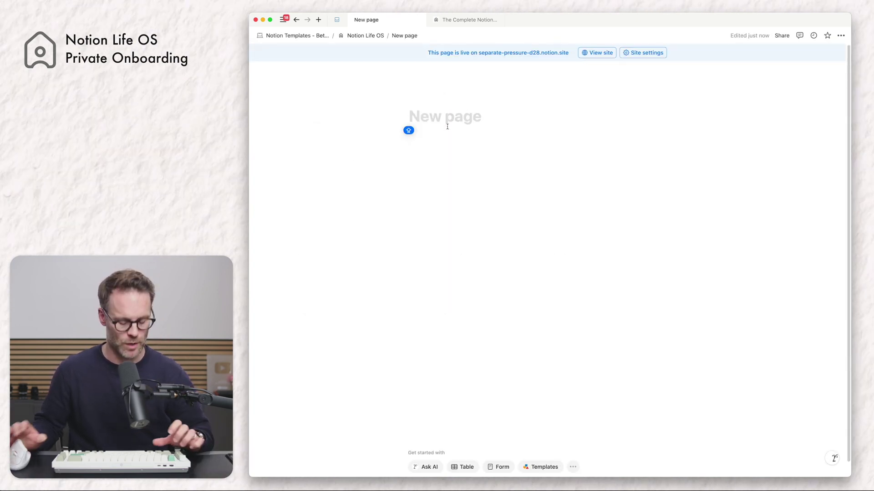
{"action": "type", "text": "Weekly Review"}
Step: Give the Weekly Review page a custom icon using the laptop image from the 11_PURPLE icon folder
{"action": "left_click", "coordinate": [423, 104]}
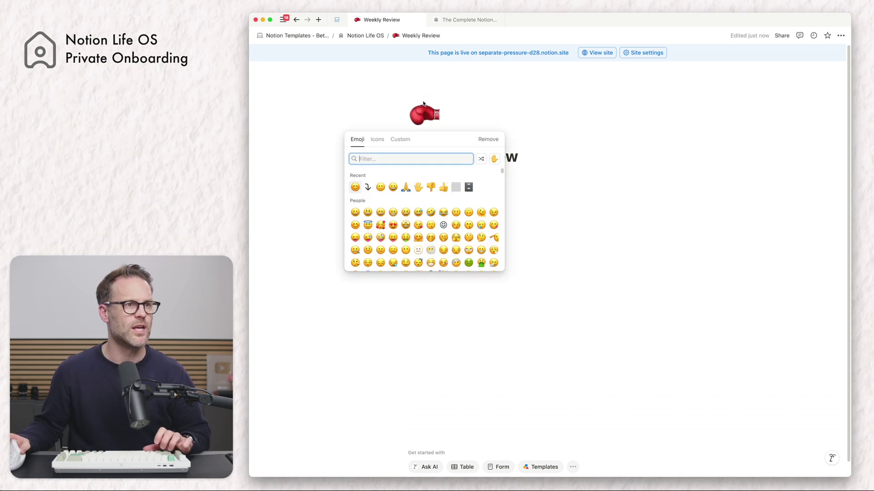
{"action": "left_click", "coordinate": [401, 140]}
{"action": "left_click", "coordinate": [414, 180]}
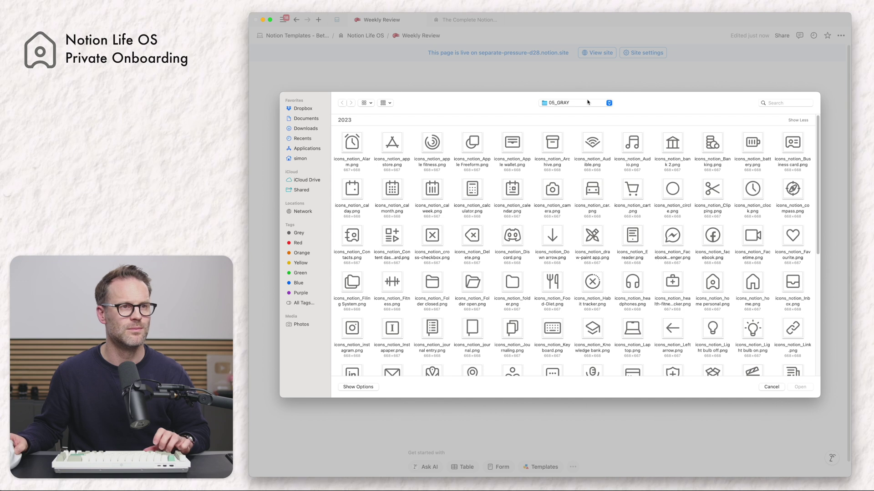
{"action": "left_click", "coordinate": [608, 103]}
{"action": "left_click", "coordinate": [569, 111]}
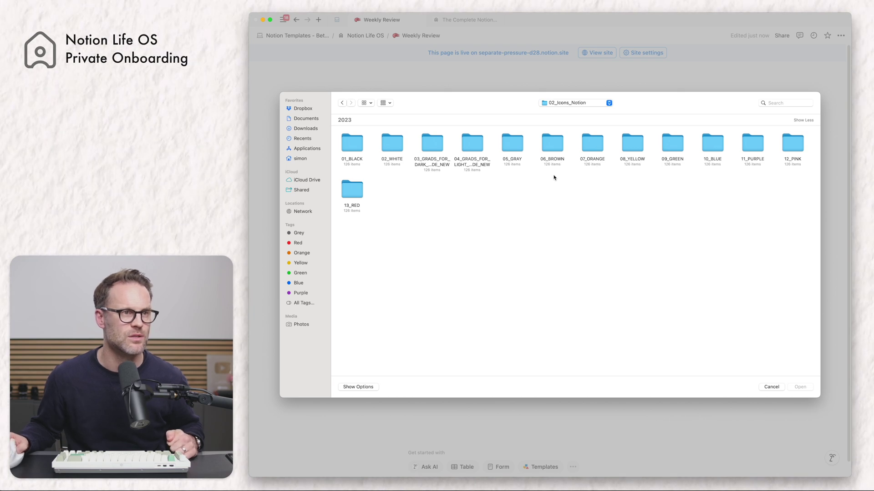
{"action": "double_click", "coordinate": [756, 151]}
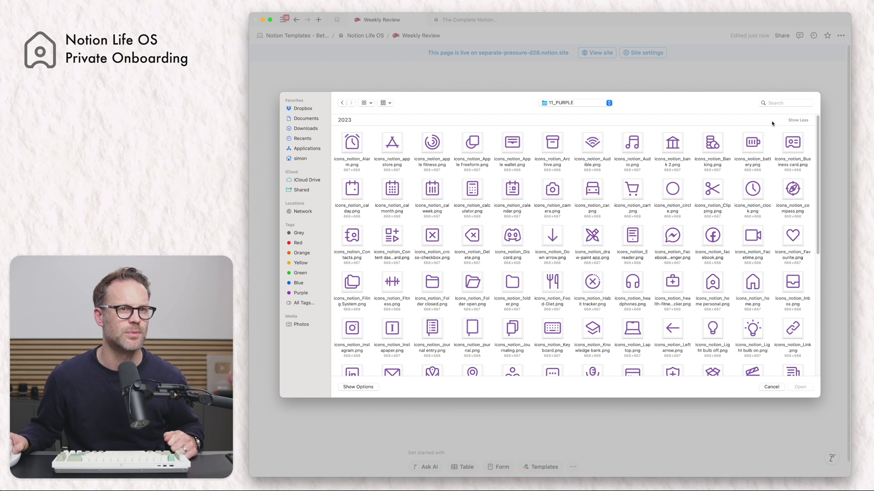
{"action": "left_click", "coordinate": [629, 339]}
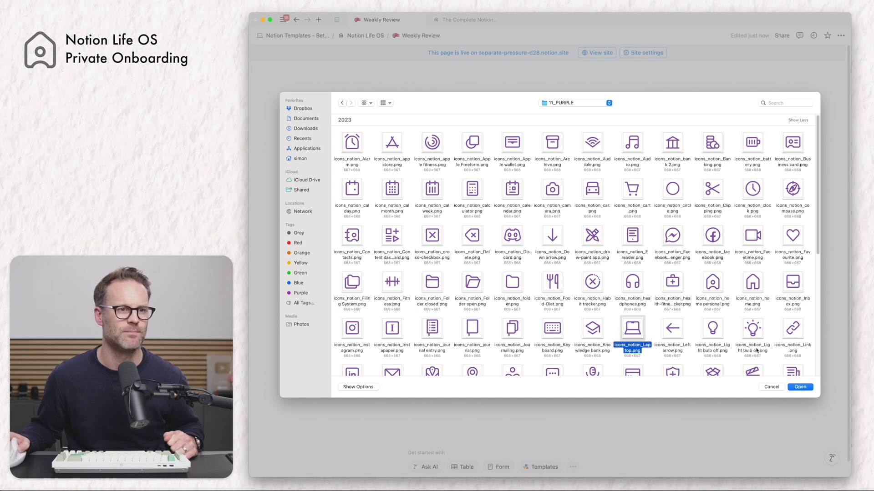
{"action": "left_click", "coordinate": [799, 386]}
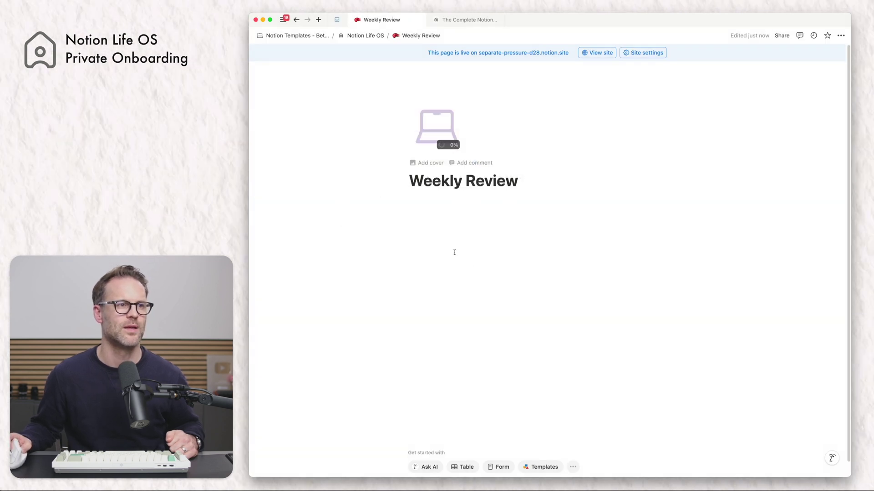
Step: Add a cover to the Weekly Review page and change it to a light grey image from an Unsplash search for "White"
{"action": "left_click", "coordinate": [441, 163]}
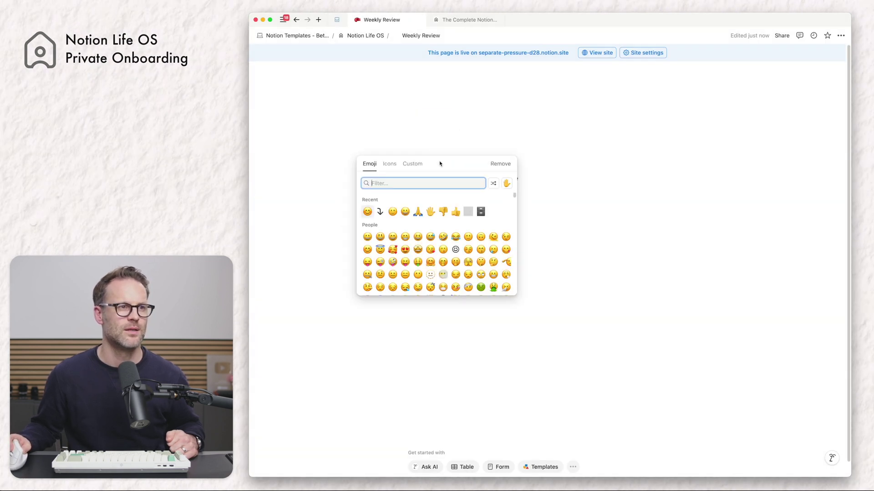
{"action": "left_click", "coordinate": [638, 265]}
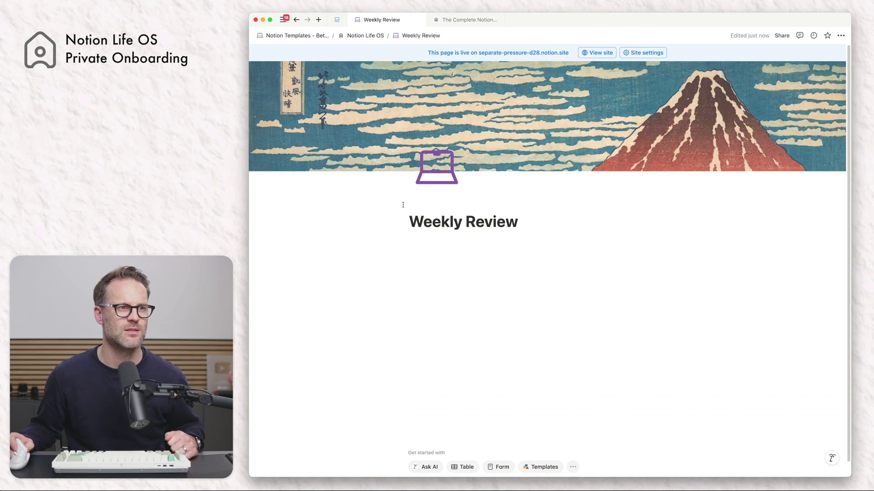
{"action": "left_click", "coordinate": [641, 73]}
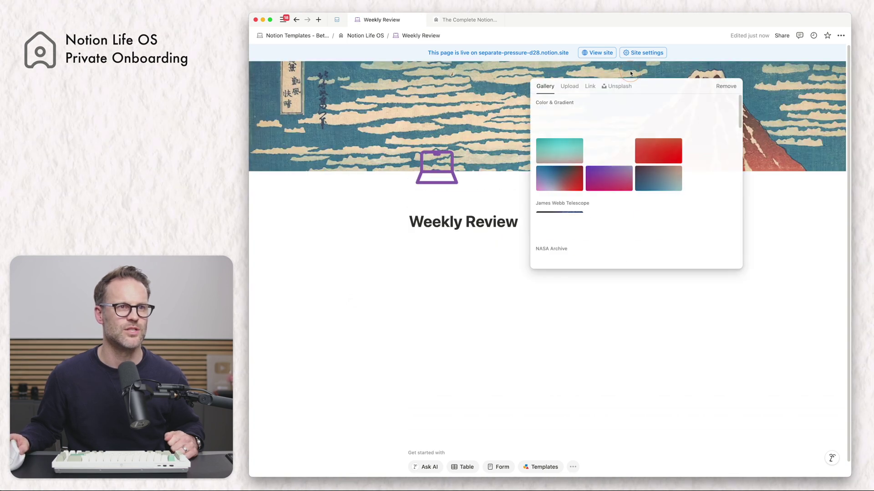
{"action": "left_click", "coordinate": [609, 87]}
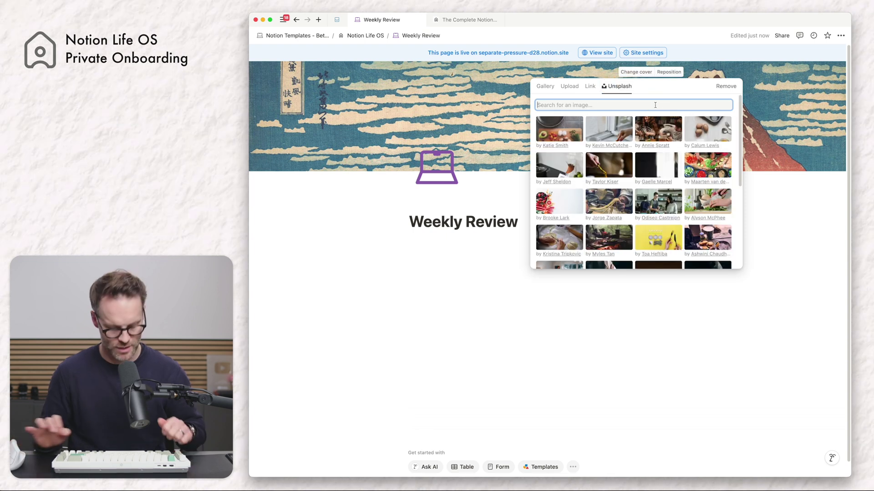
{"action": "type", "text": "White"}
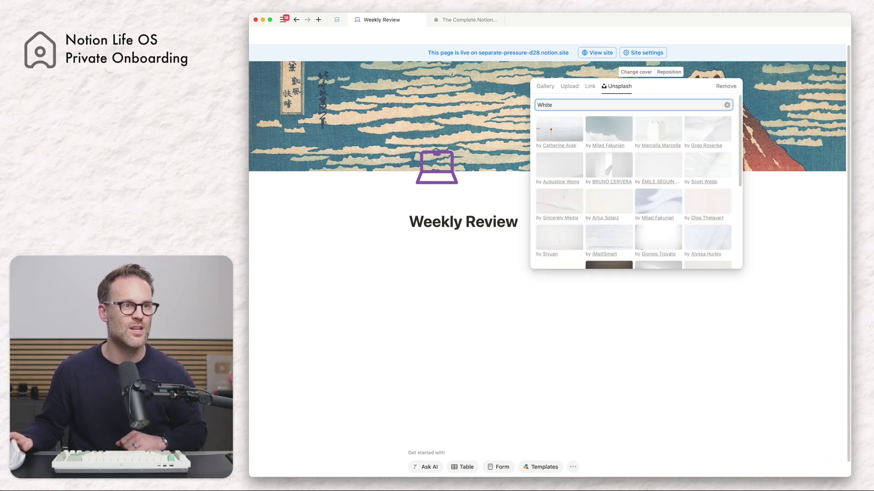
{"action": "scroll", "coordinate": [703, 213], "scroll_direction": "down", "scroll_amount": 5}
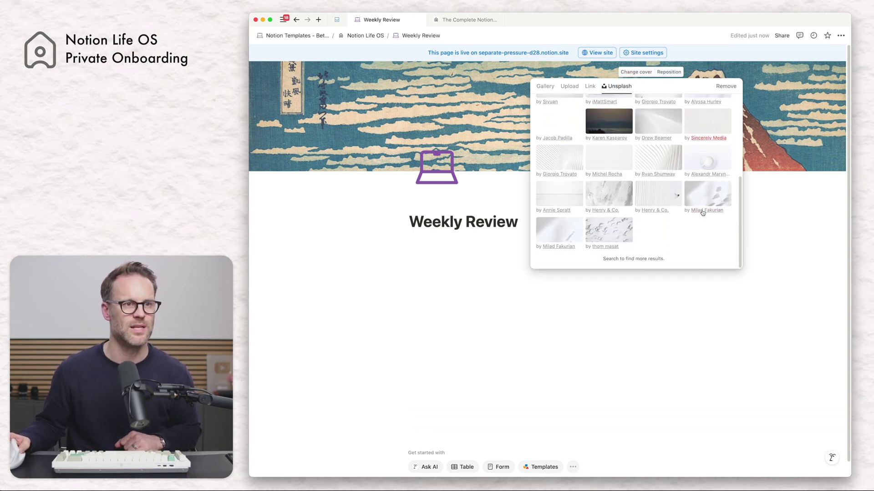
{"action": "scroll", "coordinate": [703, 213], "scroll_direction": "up", "scroll_amount": 2}
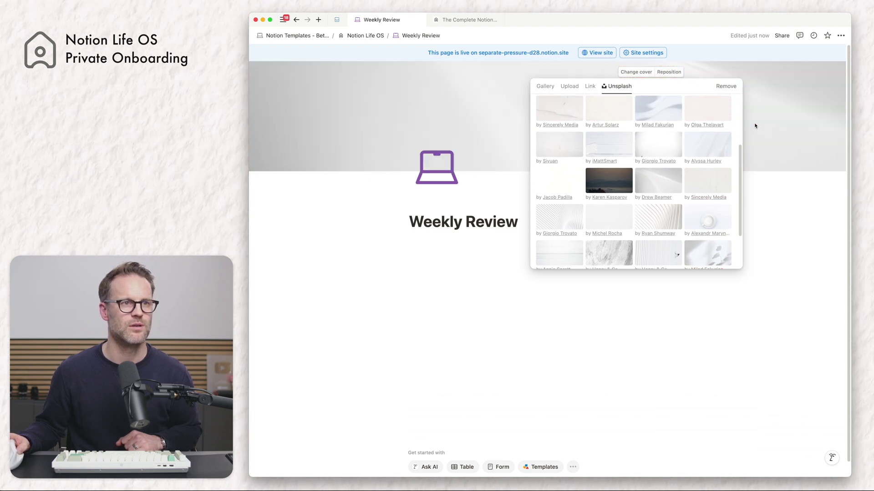
Step: Reposition the cover image on the Weekly Review page, save its position, and set the page to full width
{"action": "left_click", "coordinate": [772, 105]}
{"action": "left_click", "coordinate": [669, 72]}
{"action": "left_click_drag", "start_coordinate": [747, 86], "coordinate": [765, 242]}
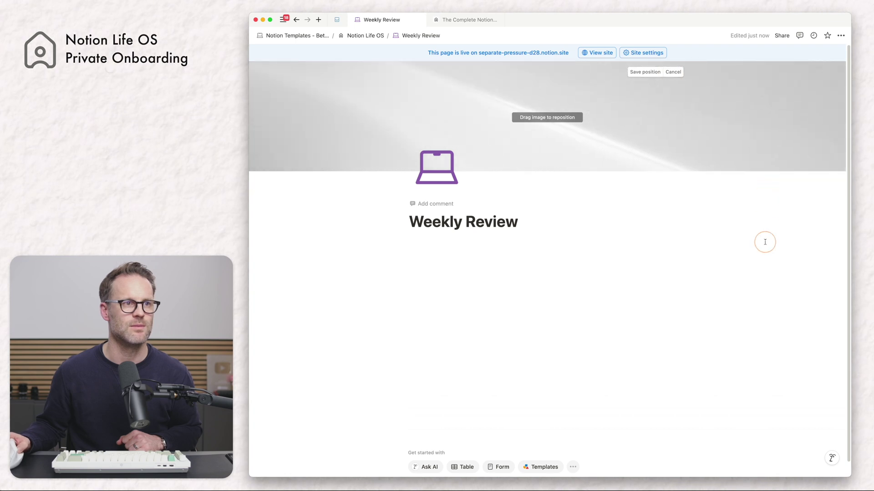
{"action": "left_click", "coordinate": [840, 36]}
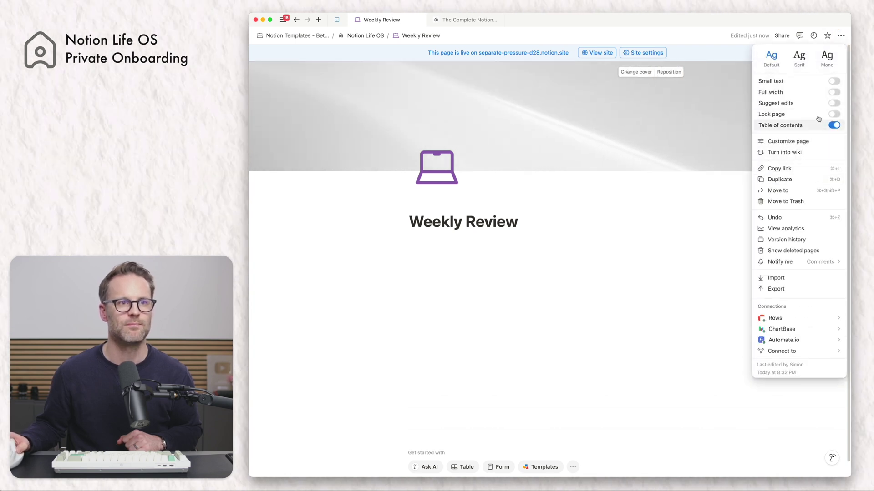
{"action": "left_click", "coordinate": [819, 93]}
Step: Duplicate the navigation toggle below Template Guide on the Notion Life OS page and move the copy to the Weekly Review page
{"action": "left_click", "coordinate": [364, 36]}
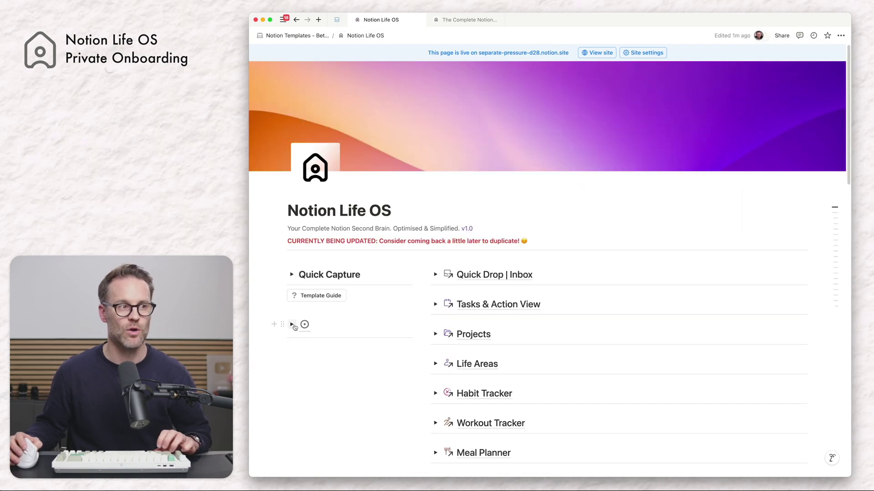
{"action": "scroll", "coordinate": [321, 255], "scroll_direction": "down", "scroll_amount": 3}
{"action": "left_click", "coordinate": [283, 225]}
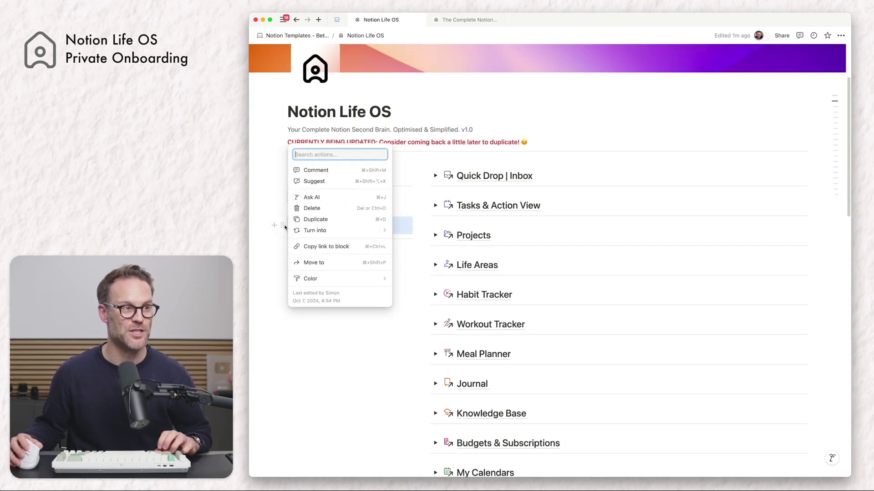
{"action": "left_click", "coordinate": [324, 222]}
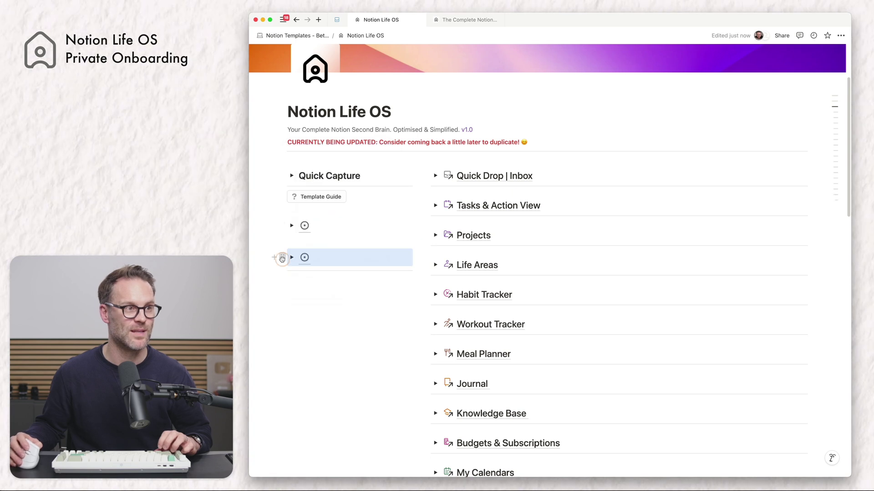
{"action": "left_click", "coordinate": [284, 258]}
{"action": "left_click", "coordinate": [317, 295]}
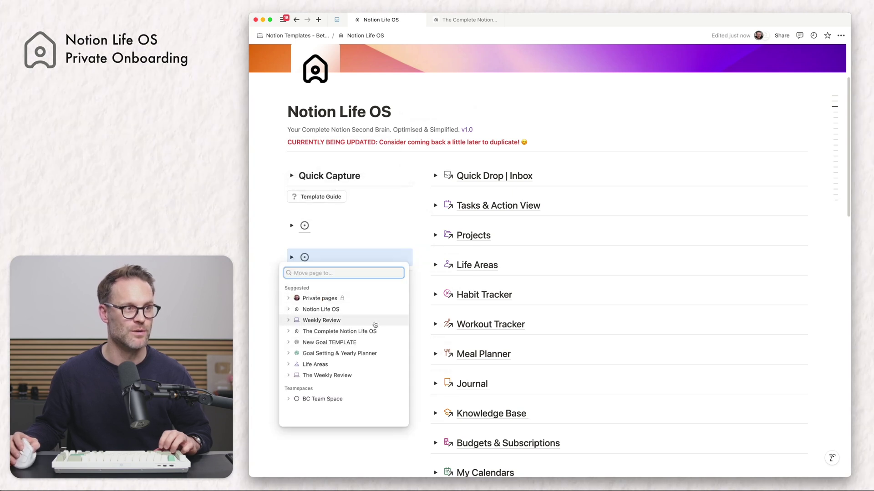
{"action": "left_click", "coordinate": [322, 321]}
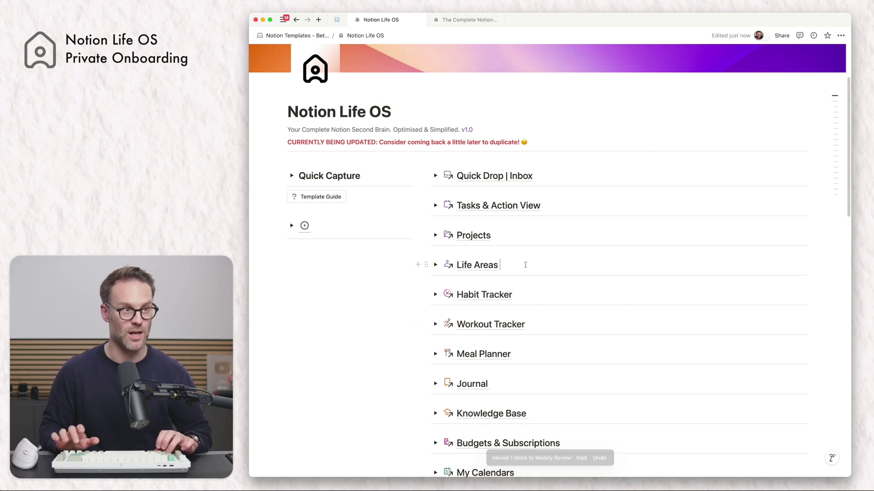
Step: Add a toggle heading 2 below Life Areas on the Notion Life OS page, containing a link to the Weekly Review page
{"action": "key", "text": "Return"}
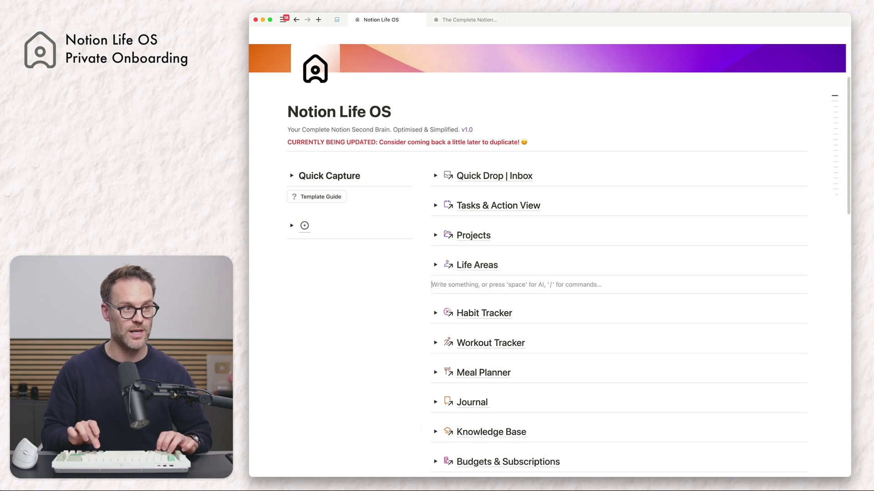
{"action": "type", "text": "/"}
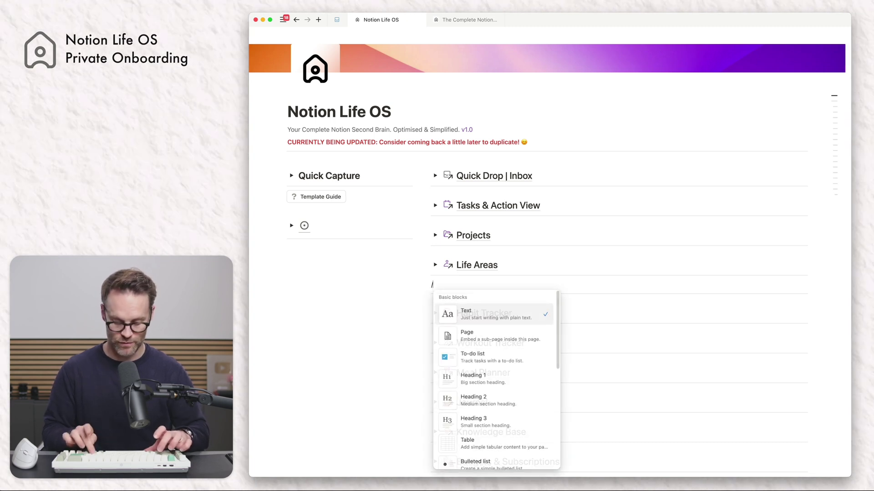
{"action": "type", "text": "tog h2"}
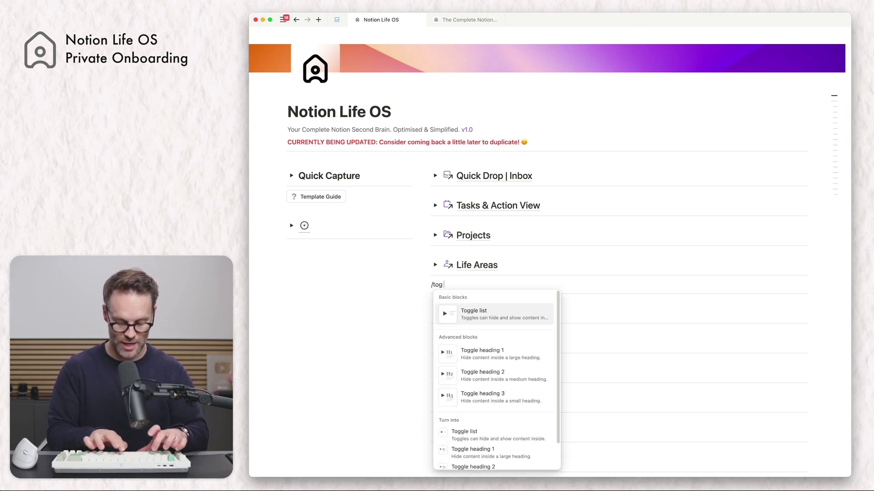
{"action": "left_click", "coordinate": [504, 311]}
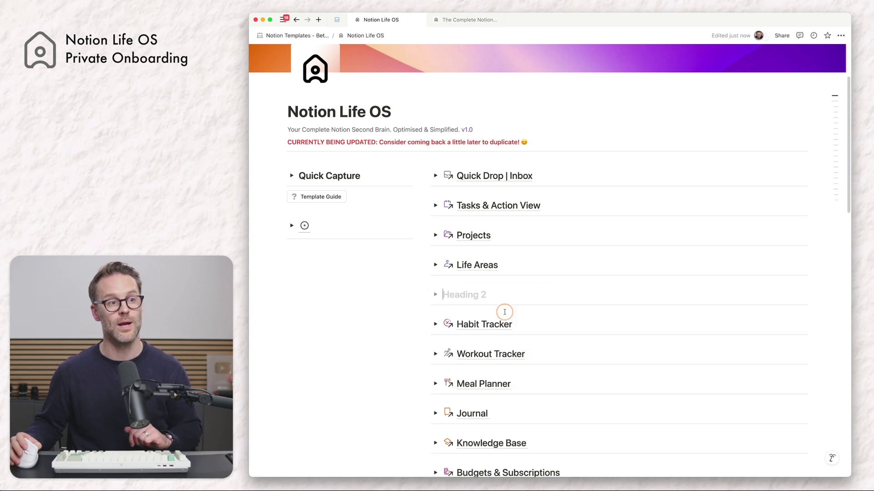
{"action": "type", "text": "@Weekl"}
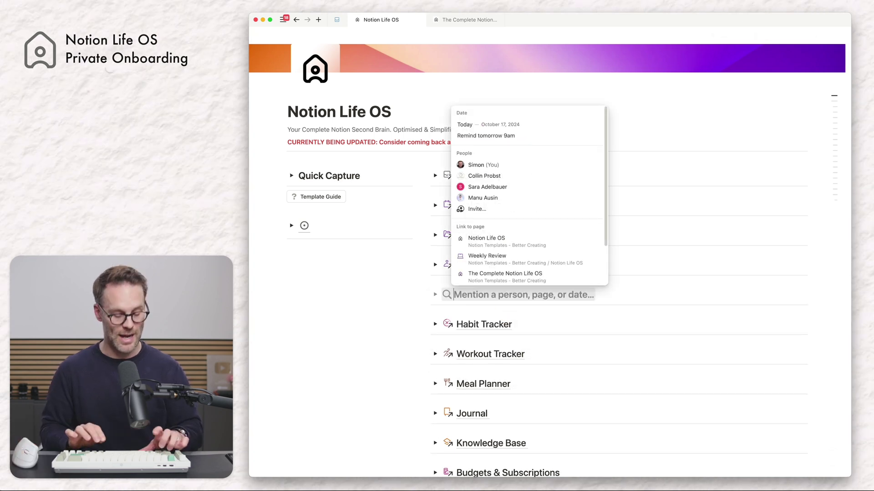
{"action": "type", "text": "y"}
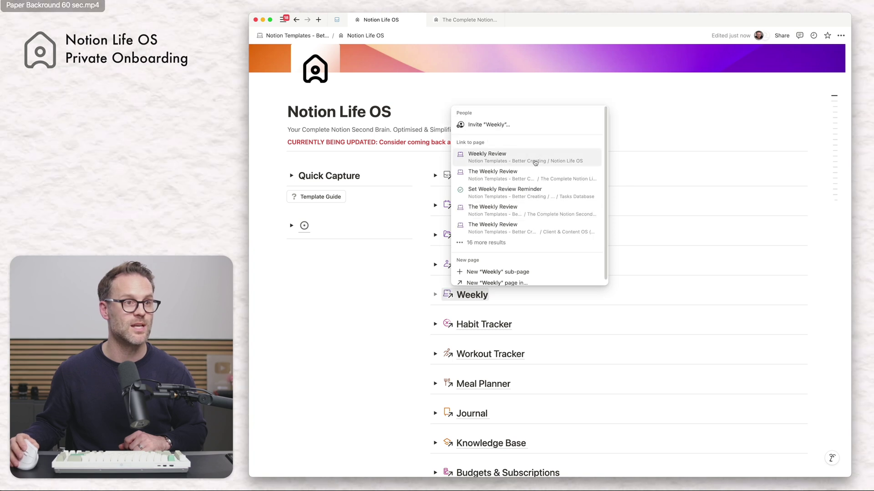
{"action": "left_click", "coordinate": [535, 162]}
{"action": "mouse_move", "coordinate": [497, 301]}
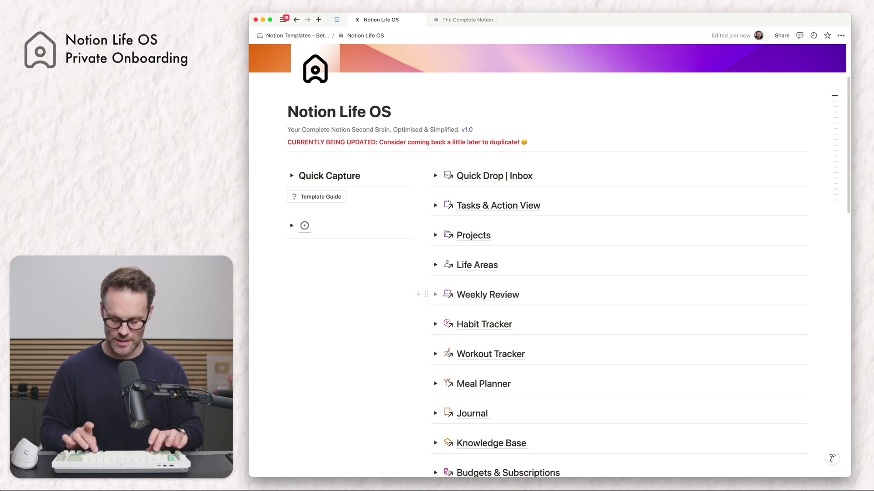
Step: Turn the Weekly Review toggle into a plain Heading 2 and pad its start so the link aligns with the neighbouring headings
{"action": "type", "text": "/turn"}
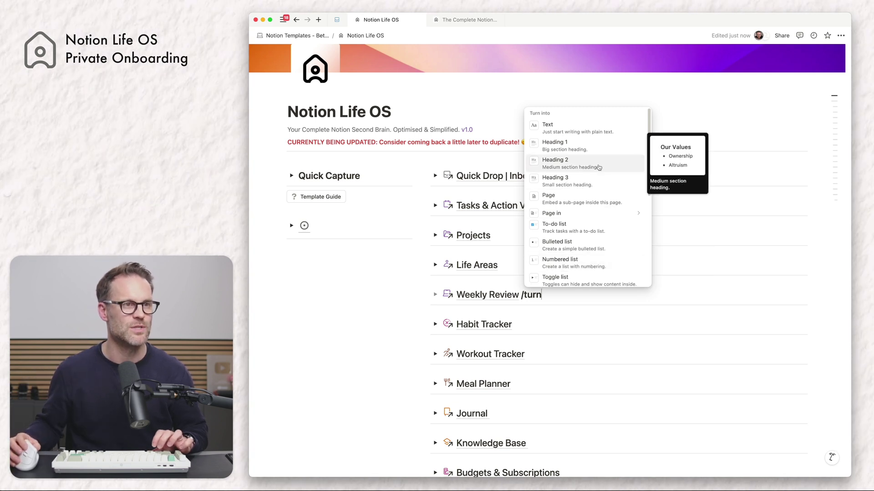
{"action": "left_click", "coordinate": [598, 165]}
{"action": "left_click", "coordinate": [538, 294]}
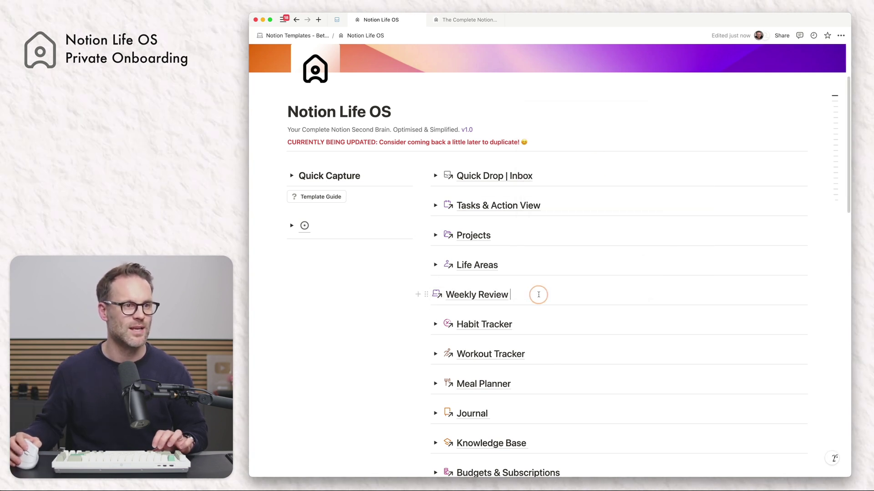
{"action": "key", "text": "Left"}
{"action": "key", "text": "super+shift+Left"}
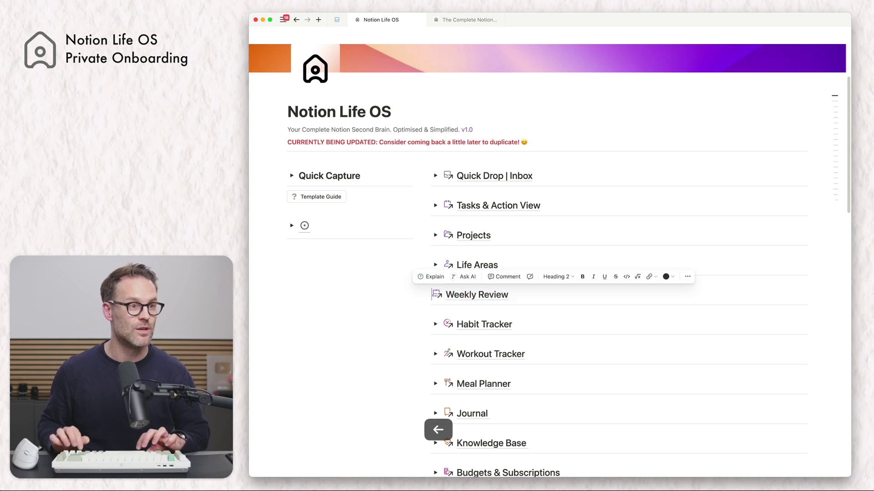
{"action": "key", "text": "Left"}
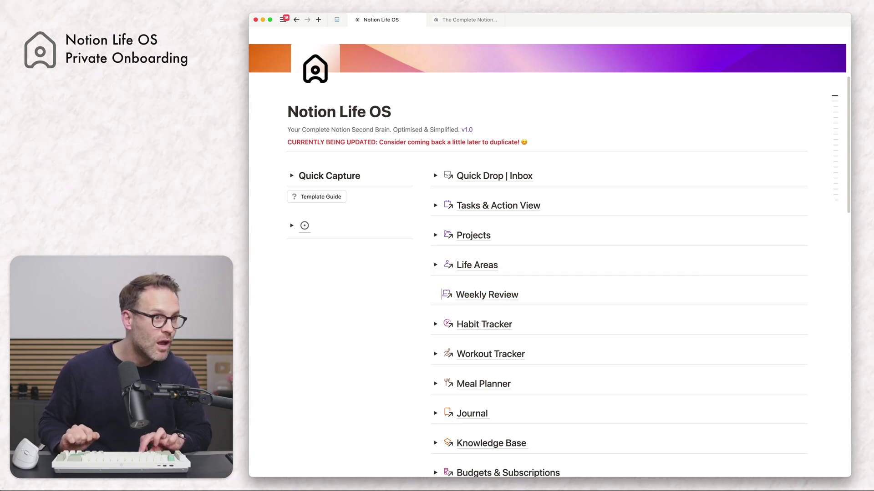
{"action": "key", "text": "BackSpace"}
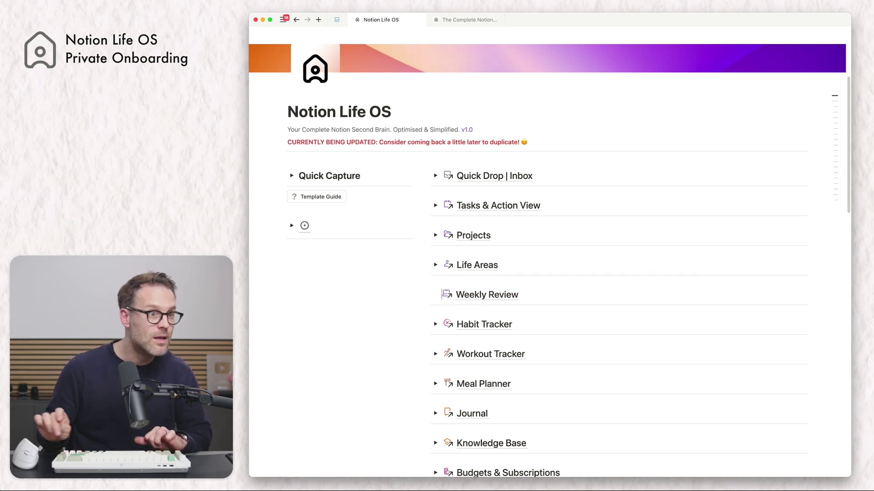
Step: Open the Weekly Review page and insert a two-column layout below the navigation toggle
{"action": "left_click", "coordinate": [505, 296]}
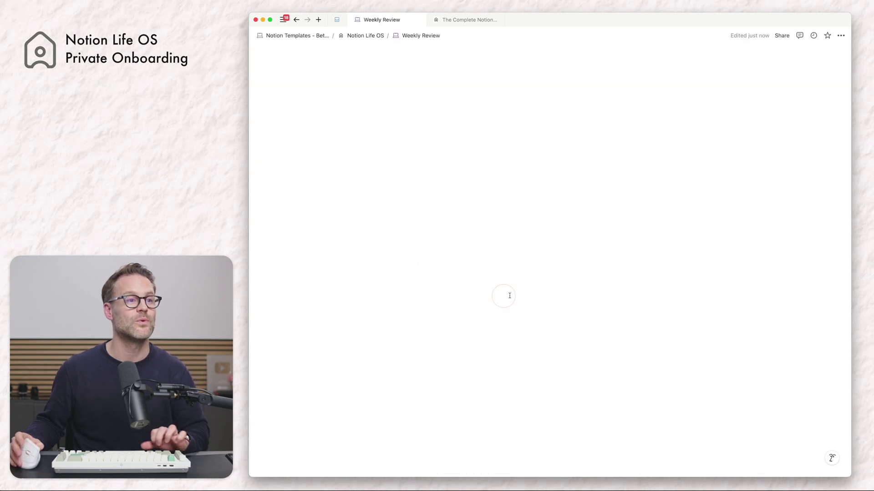
{"action": "left_click_drag", "start_coordinate": [285, 273], "coordinate": [289, 238]}
{"action": "left_click", "coordinate": [322, 325]}
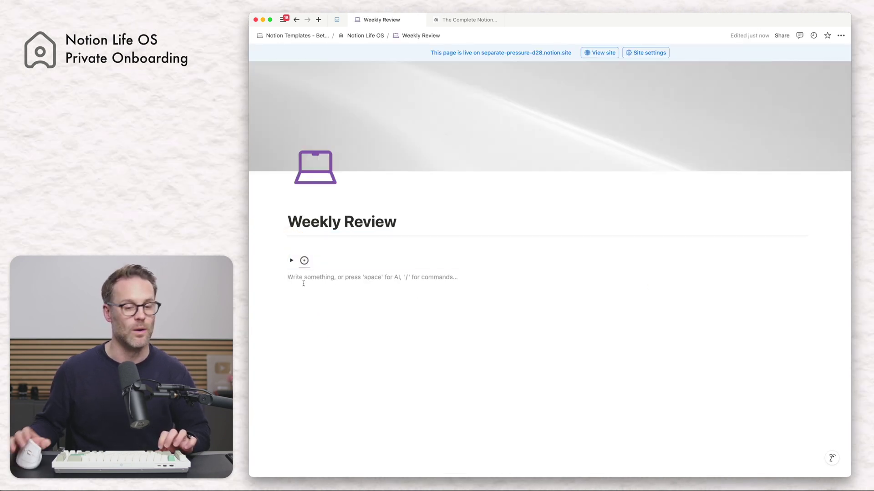
{"action": "type", "text": "/col"}
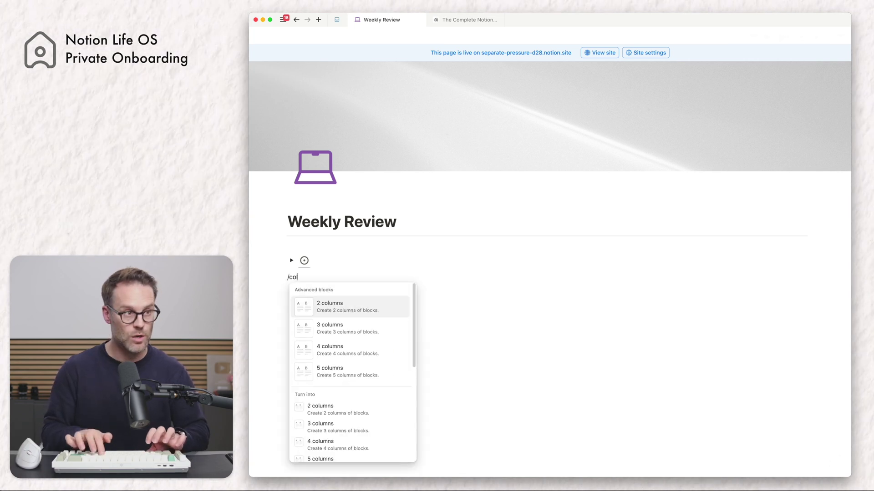
{"action": "key", "text": "BackSpace"}
{"action": "key", "text": "BackSpace"}
{"action": "key", "text": "BackSpace"}
{"action": "key", "text": "BackSpace"}
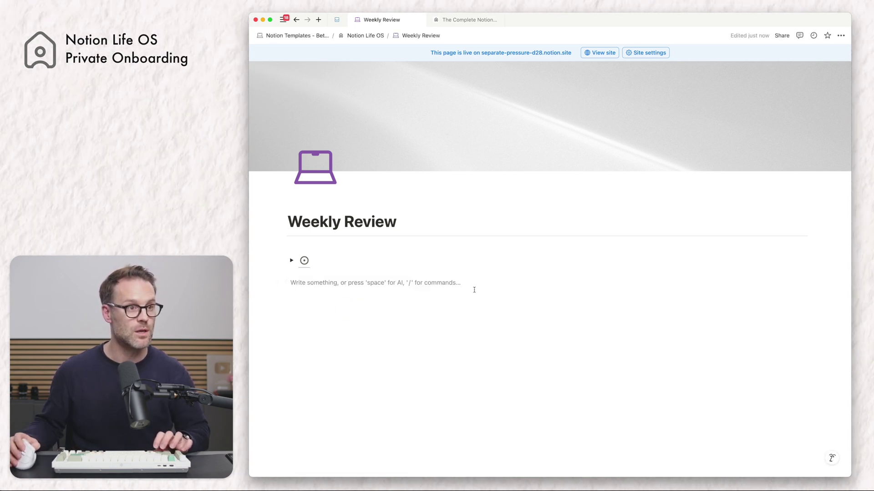
Step: Move the navigation toggle into the first column of the Weekly Review page and narrow that column
{"action": "left_click_drag", "start_coordinate": [282, 261], "coordinate": [298, 279]}
{"action": "left_click_drag", "start_coordinate": [546, 261], "coordinate": [419, 258]}
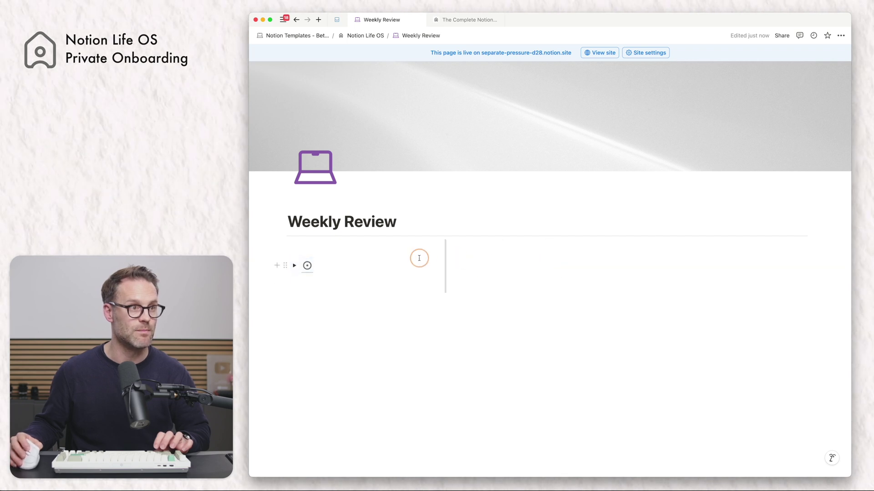
Step: Add a toggle heading 2 titled "Projects Due" in the wide second column
{"action": "left_click", "coordinate": [458, 260]}
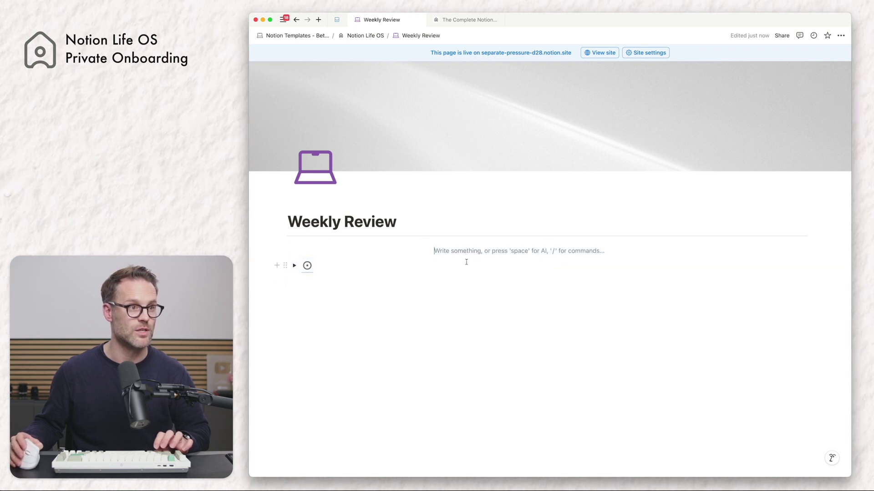
{"action": "type", "text": "/"}
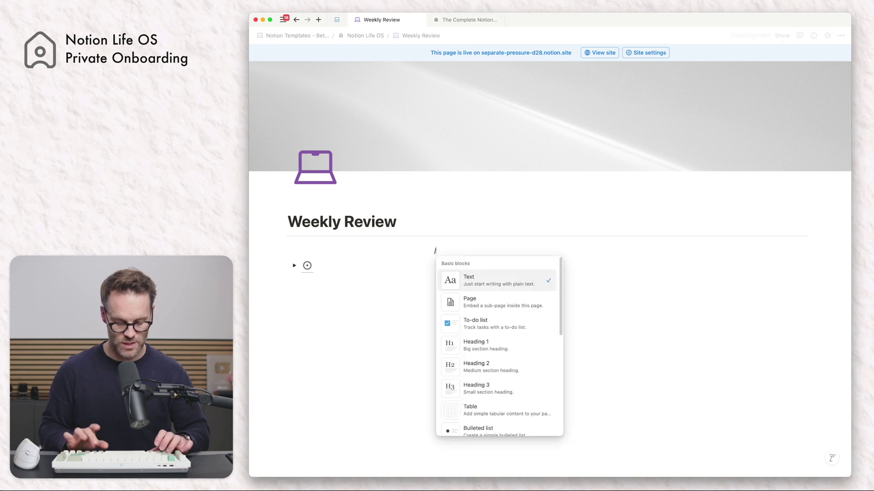
{"action": "type", "text": "tog"}
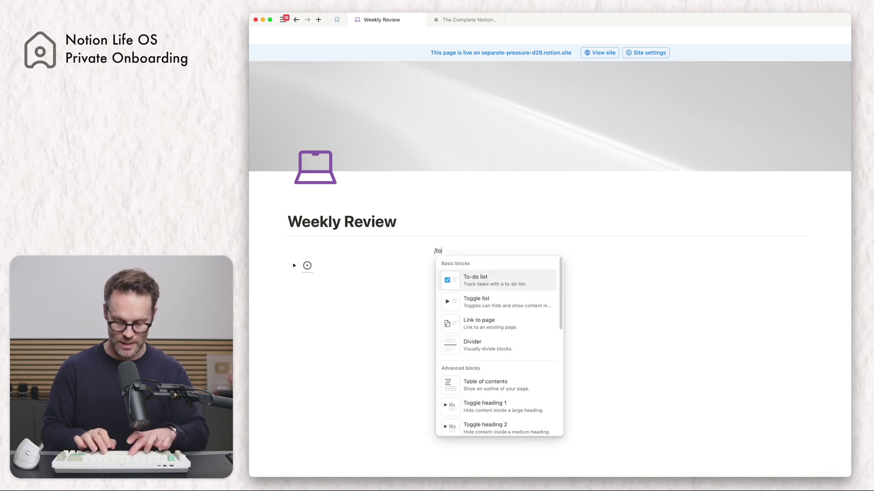
{"action": "left_click", "coordinate": [494, 341]}
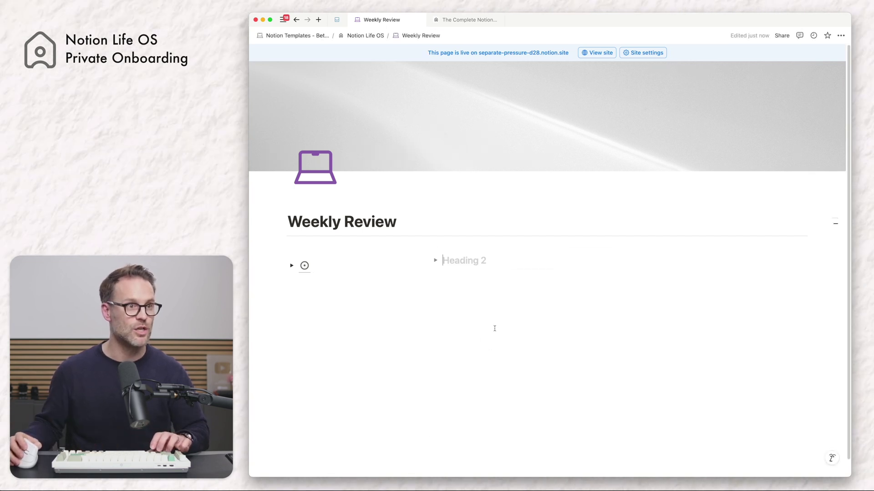
{"action": "type", "text": "Projects Due"}
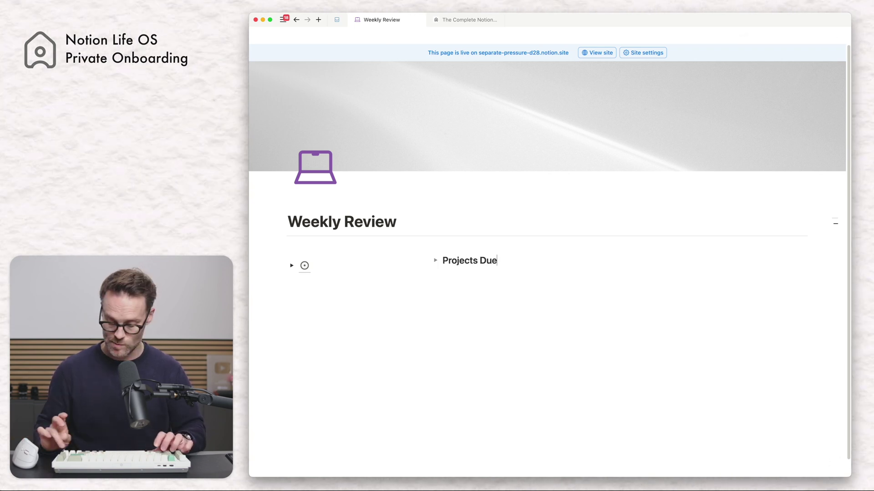
Step: Add a divider below Projects Due, followed by a toggle heading 2 titled "Goals Due"
{"action": "key", "text": "Return"}
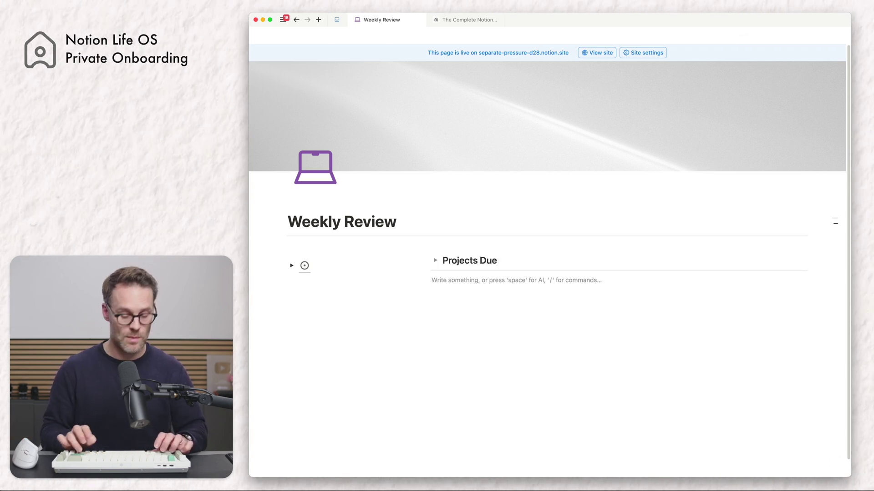
{"action": "type", "text": "/tog h2"}
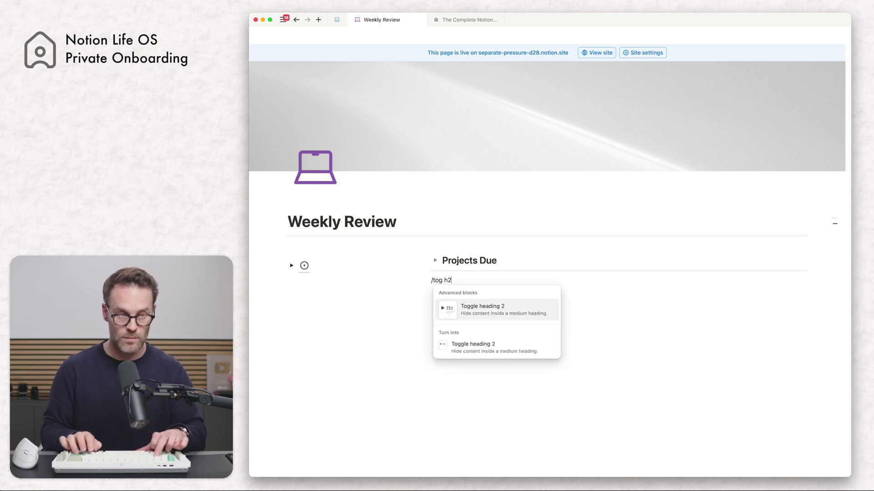
{"action": "key", "text": "Return"}
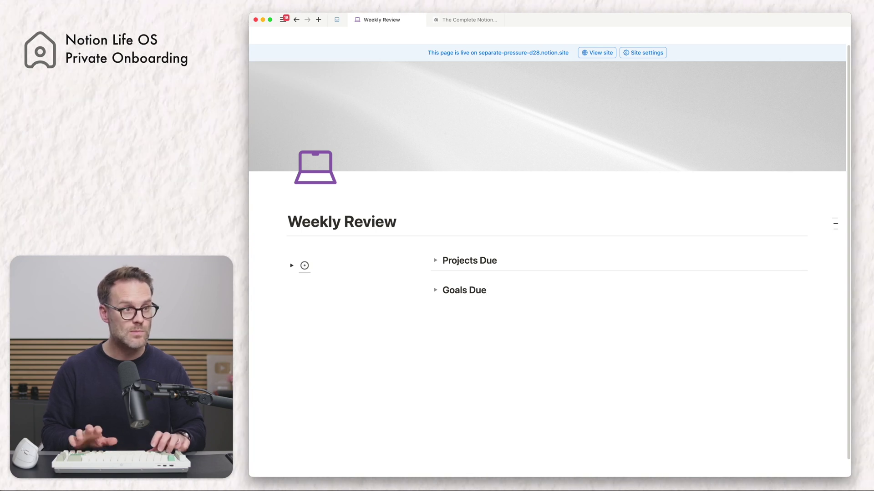
Step: Add a divider below Goals Due, followed by a toggle heading 2 titled "All Life Areas"
{"action": "key", "text": "Return"}
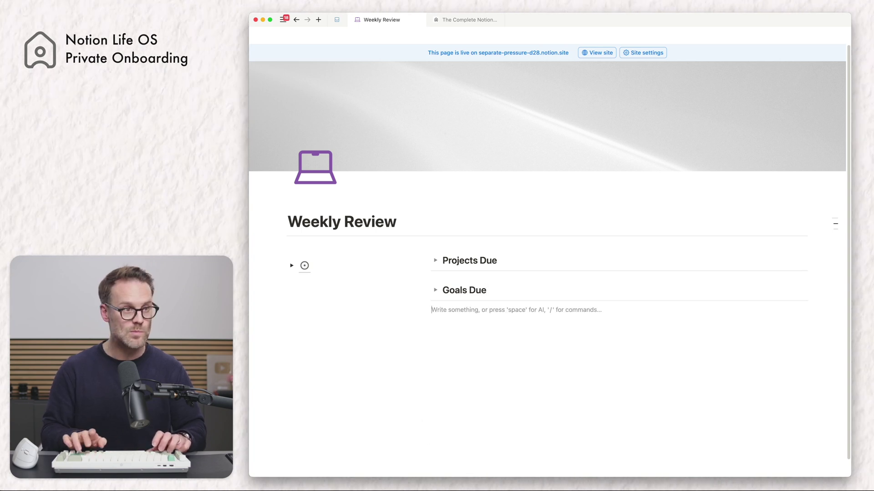
{"action": "type", "text": "/tog"}
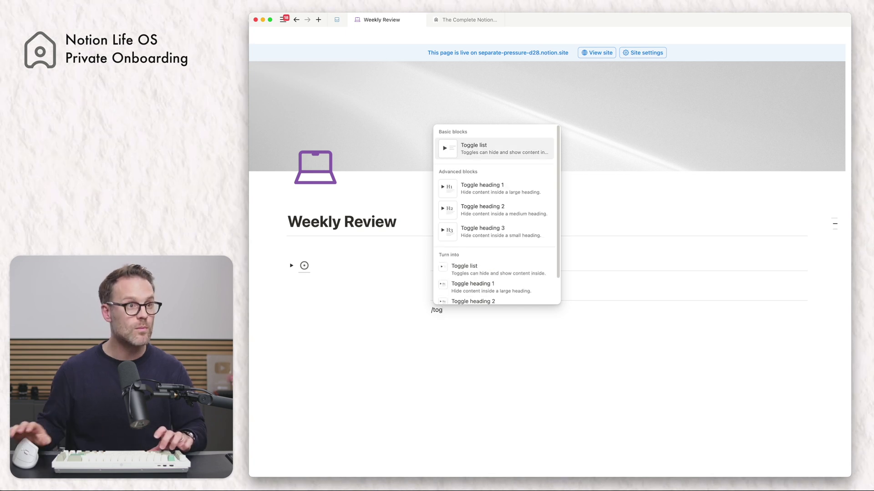
{"action": "key", "text": "Down"}
{"action": "key", "text": "Down"}
{"action": "key", "text": "Down"}
{"action": "key", "text": "Return"}
{"action": "type", "text": "All Life Areas"}
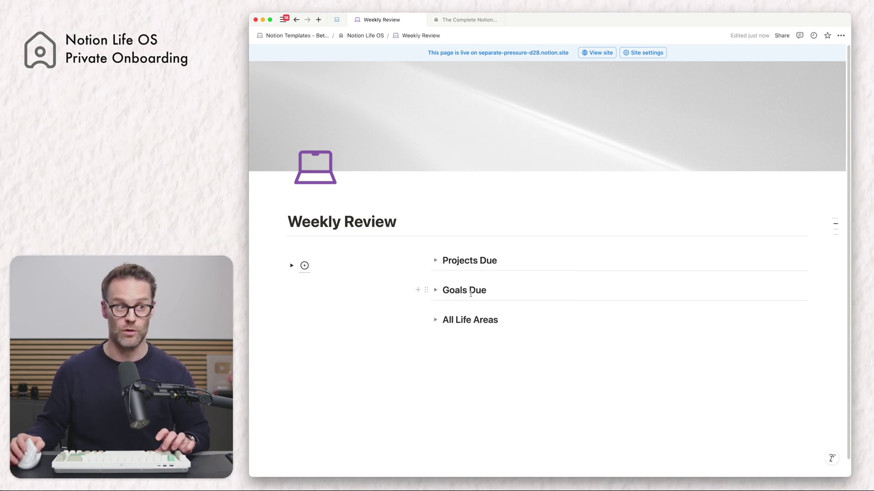
Step: Inside the All Life Areas toggle, insert a linked view of the Areas Database based on its Areas Overview view
{"action": "left_click", "coordinate": [487, 332]}
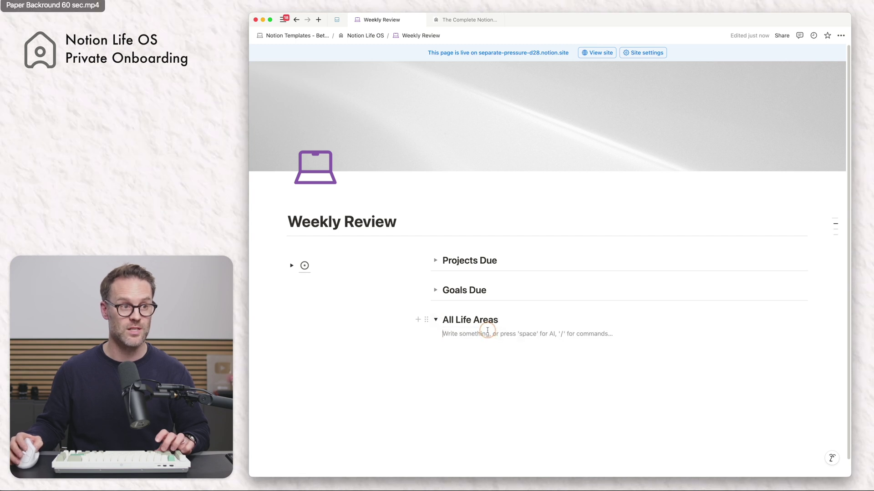
{"action": "type", "text": "/table"}
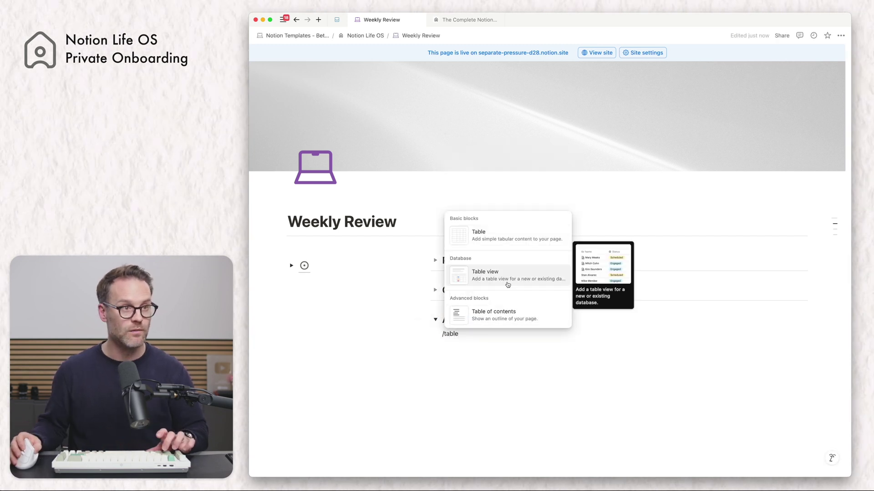
{"action": "left_click", "coordinate": [504, 284]}
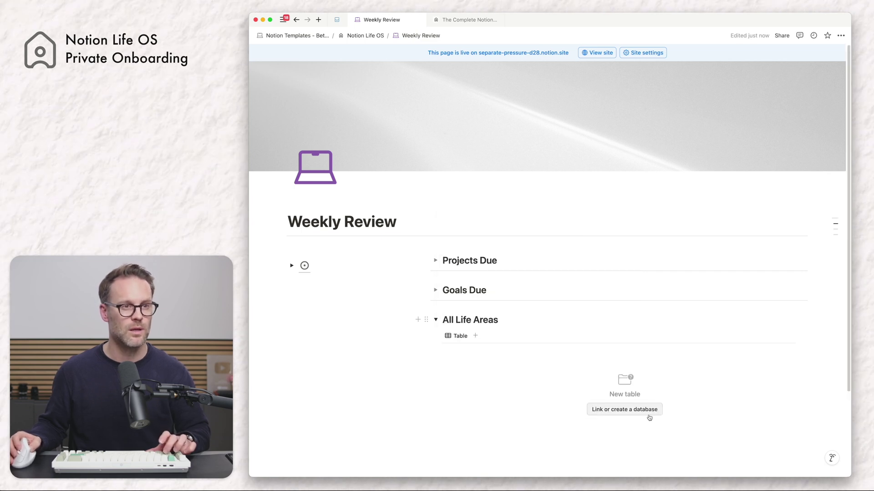
{"action": "left_click", "coordinate": [649, 414]}
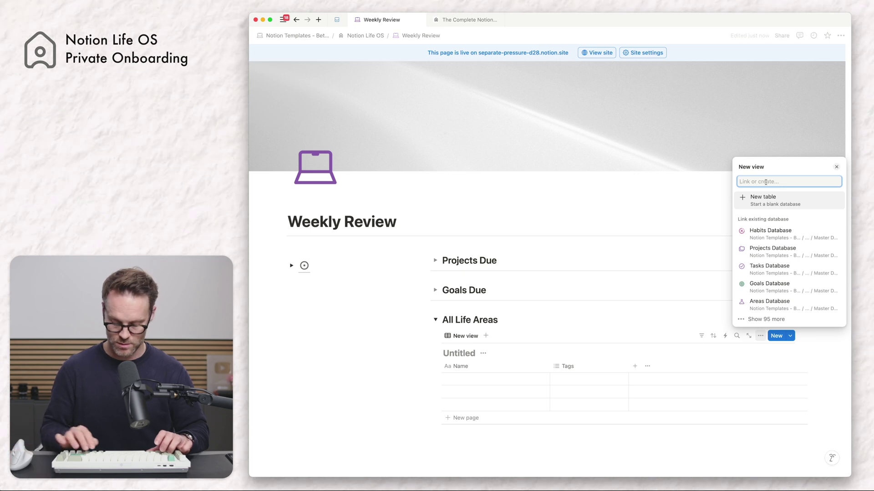
{"action": "type", "text": "Life Areas"}
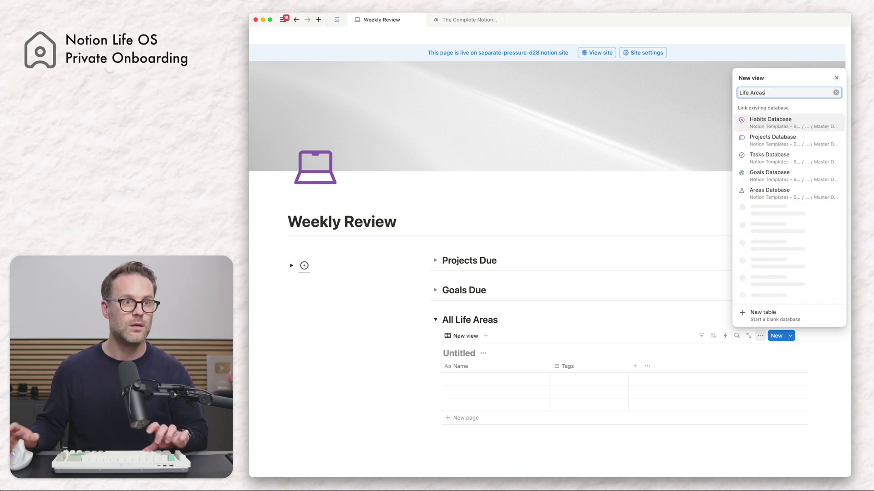
{"action": "left_click", "coordinate": [769, 190]}
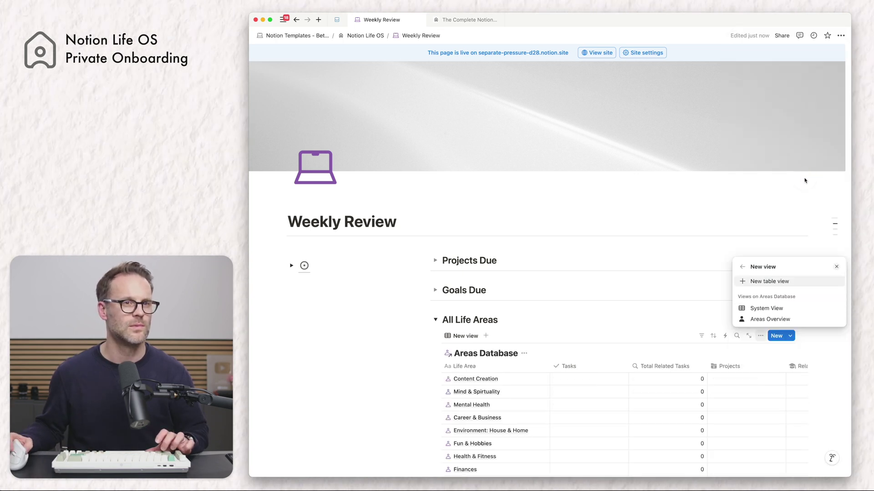
{"action": "left_click", "coordinate": [773, 319]}
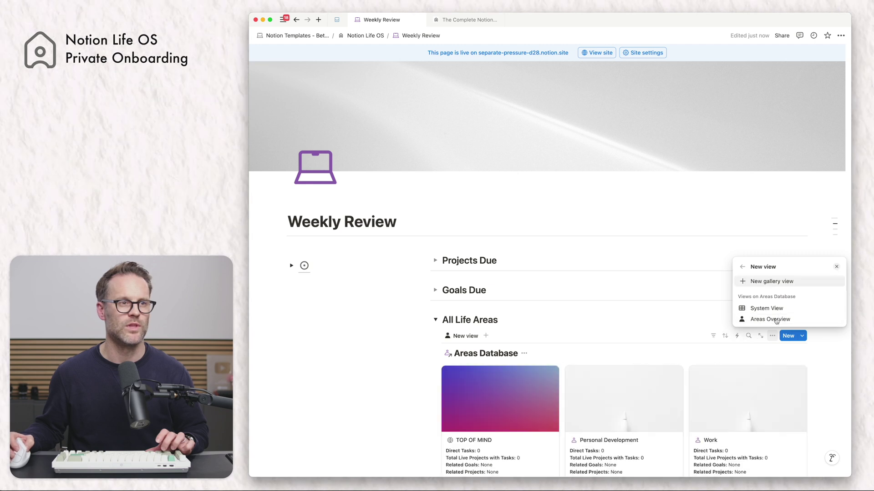
Step: Sort the linked Areas Overview view by Life Area ascending, save it for everyone, and collapse the All Life Areas toggle
{"action": "left_click", "coordinate": [592, 283]}
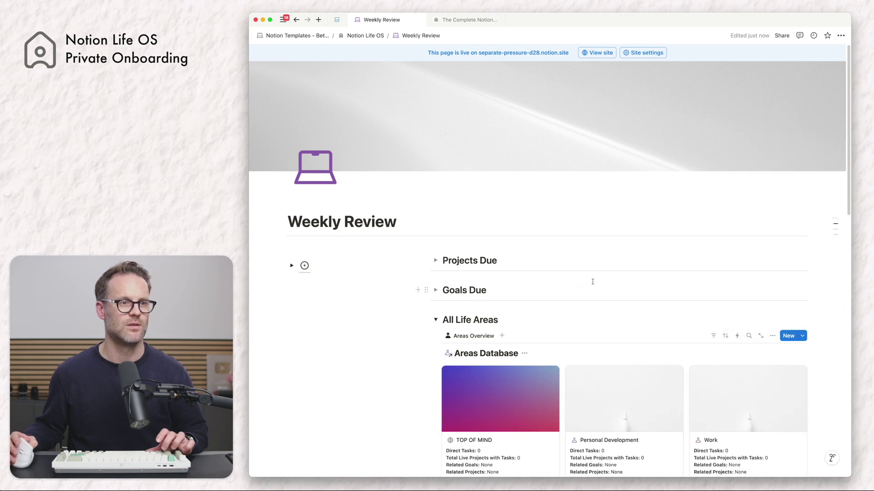
{"action": "scroll", "coordinate": [654, 236], "scroll_direction": "down", "scroll_amount": 3}
{"action": "left_click", "coordinate": [729, 199]}
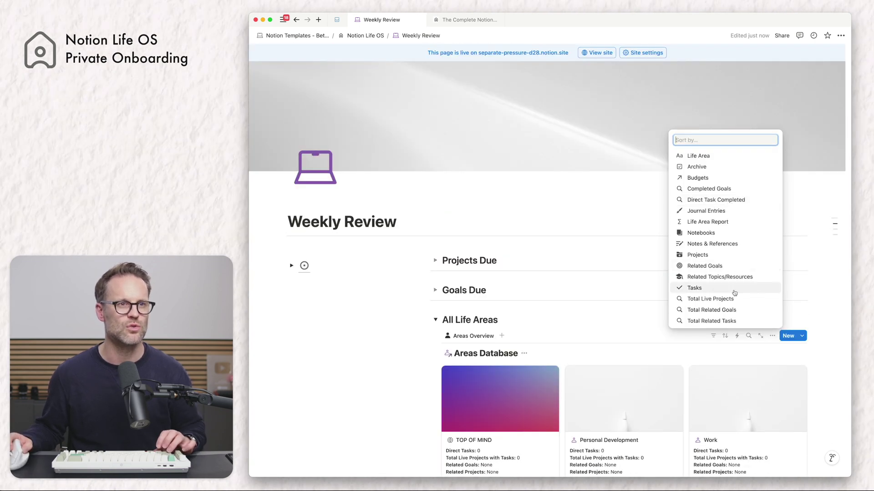
{"action": "left_click", "coordinate": [698, 156]}
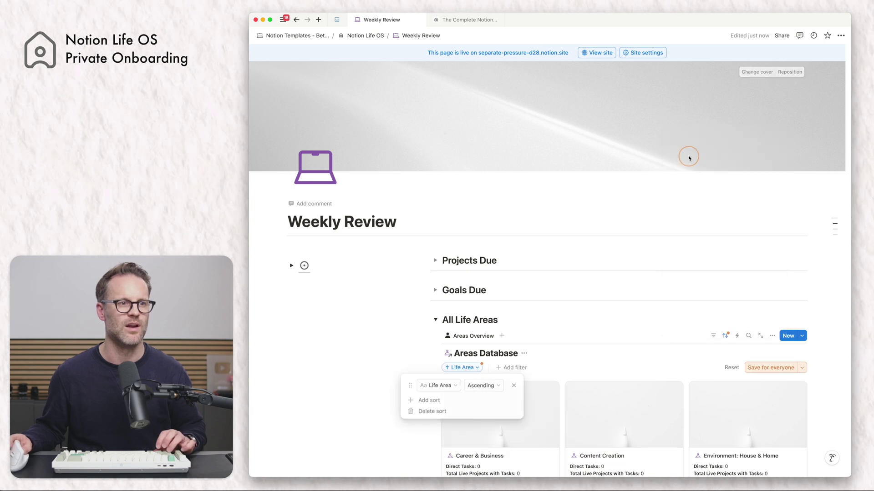
{"action": "left_click", "coordinate": [767, 366]}
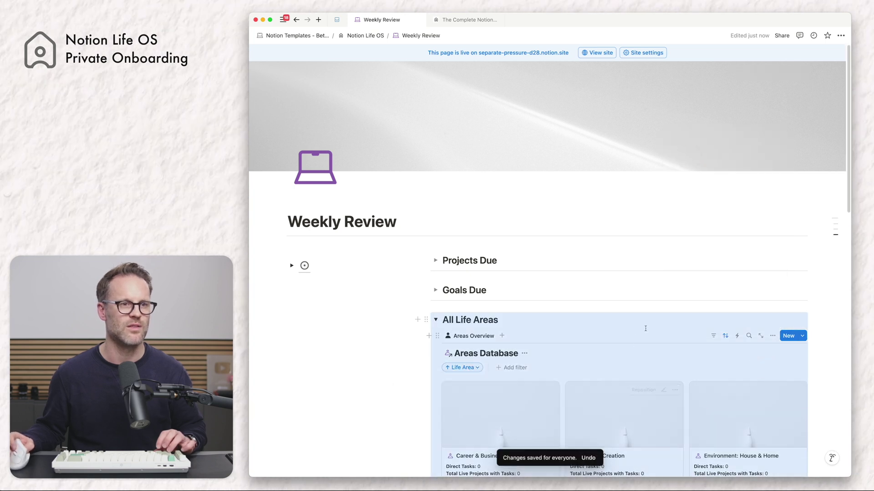
{"action": "scroll", "coordinate": [745, 306], "scroll_direction": "down", "scroll_amount": 10}
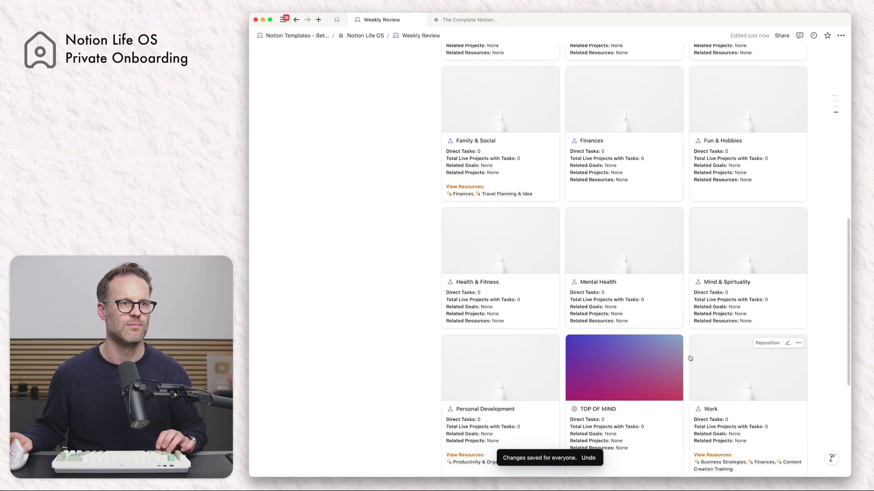
{"action": "scroll", "coordinate": [438, 292], "scroll_direction": "up", "scroll_amount": 10}
{"action": "left_click", "coordinate": [435, 255]}
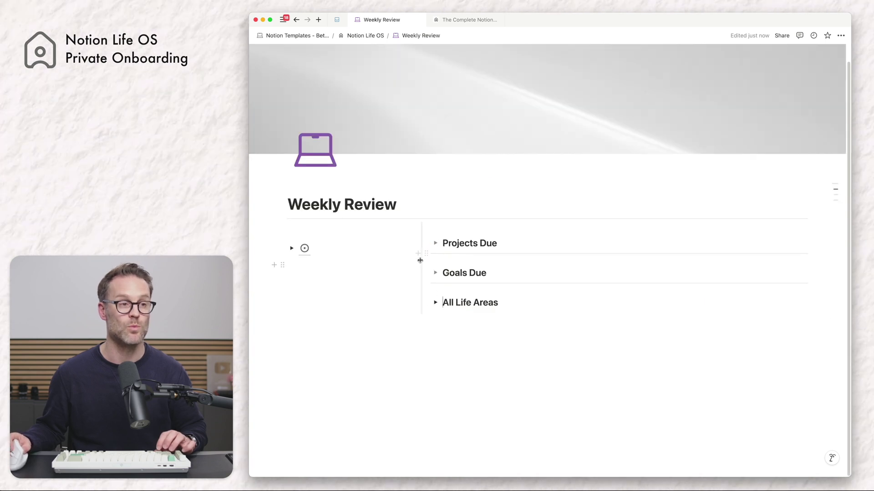
Step: Inside the Projects Due toggle, insert a linked view of the Projects Database based on its Due For Review view
{"action": "left_click", "coordinate": [435, 247]}
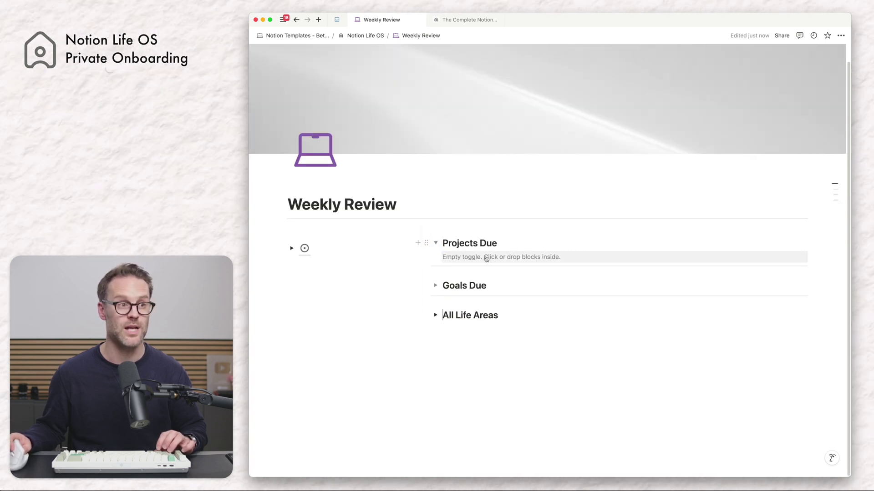
{"action": "left_click", "coordinate": [504, 244]}
{"action": "key", "text": "Return"}
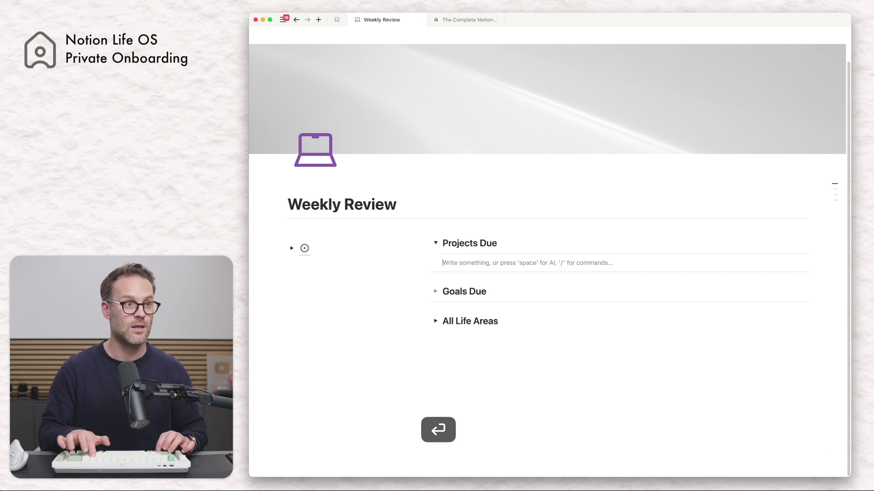
{"action": "type", "text": "/table"}
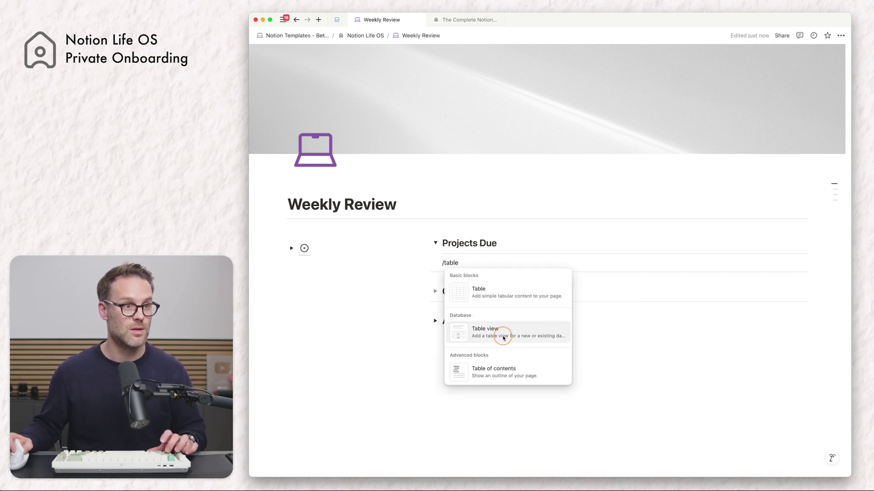
{"action": "left_click", "coordinate": [504, 338]}
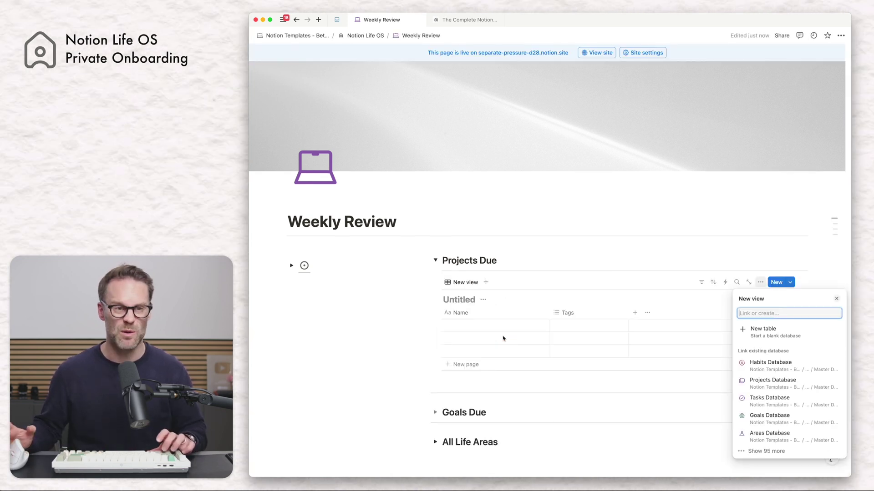
{"action": "left_click", "coordinate": [808, 390]}
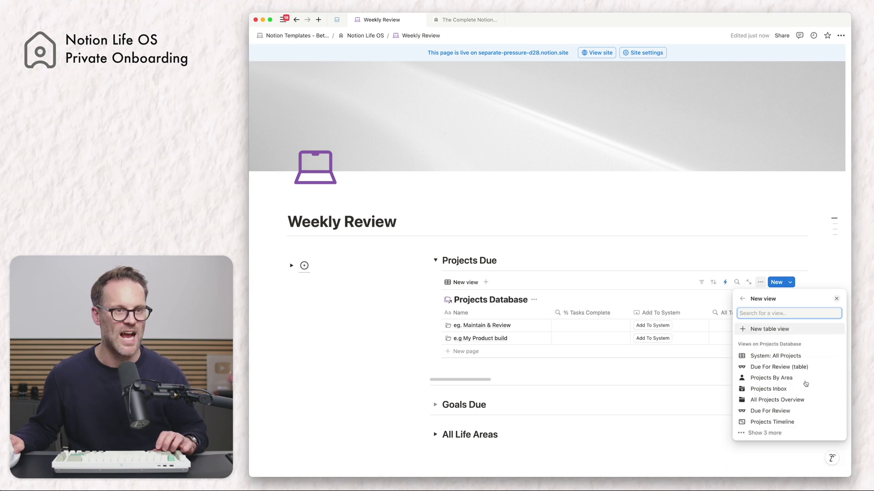
{"action": "left_click", "coordinate": [780, 412]}
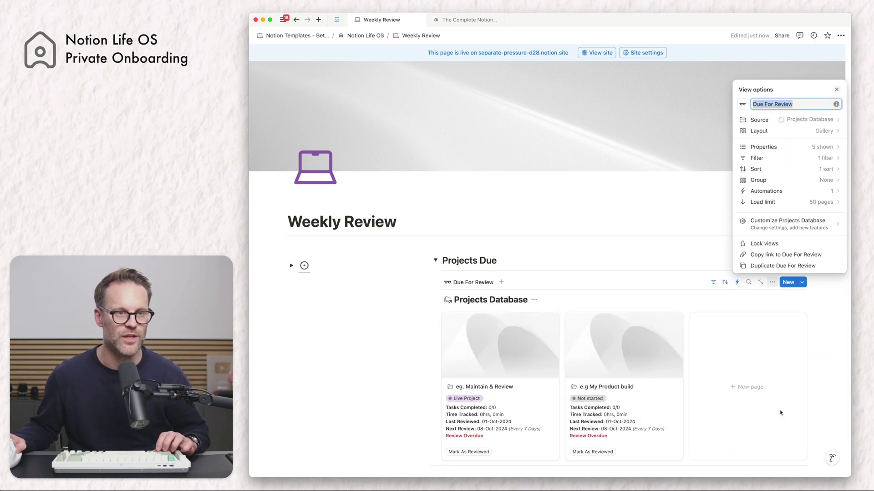
{"action": "left_click", "coordinate": [654, 276]}
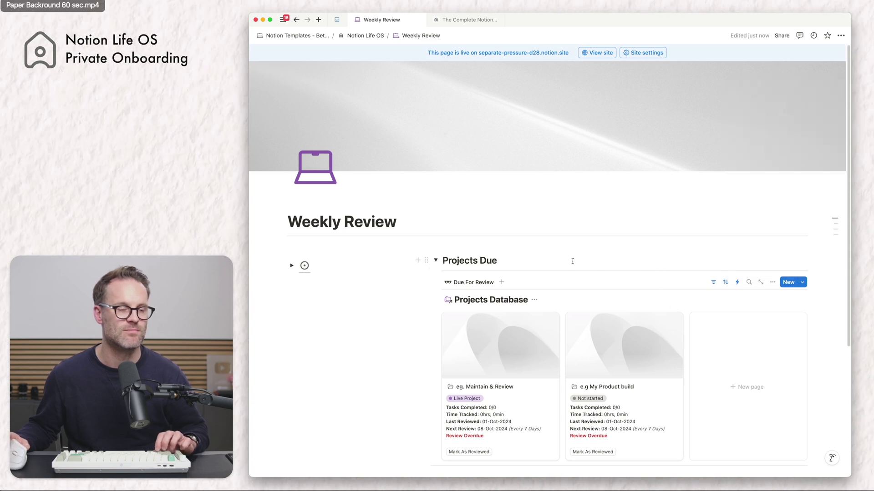
Step: View the full Projects Database, return to the Weekly Review page through Notion Life OS, and collapse the Projects Due toggle
{"action": "scroll", "coordinate": [572, 261], "scroll_direction": "down", "scroll_amount": 5}
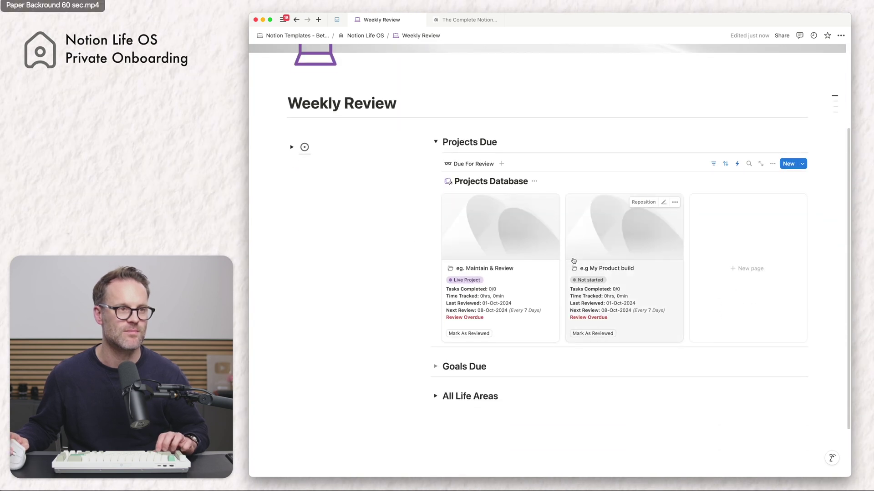
{"action": "left_click", "coordinate": [485, 181]}
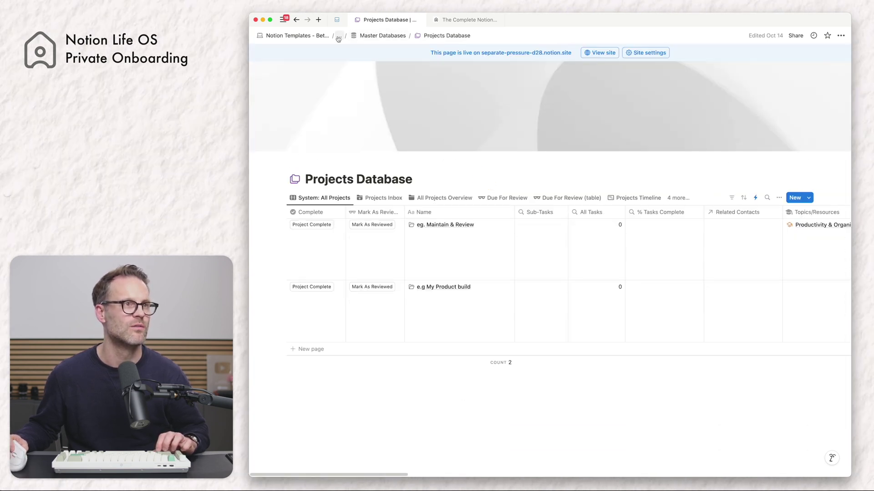
{"action": "left_click", "coordinate": [338, 39]}
{"action": "left_click", "coordinate": [333, 49]}
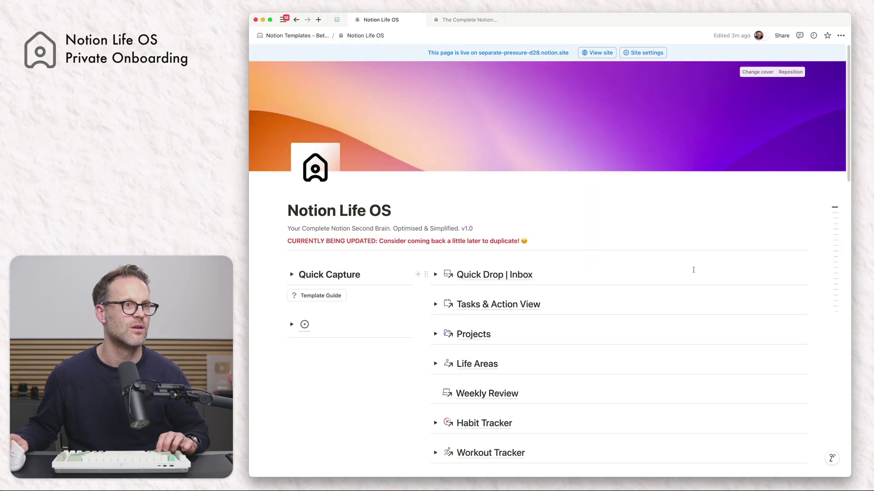
{"action": "scroll", "coordinate": [565, 322], "scroll_direction": "down", "scroll_amount": 3}
{"action": "left_click", "coordinate": [465, 331]}
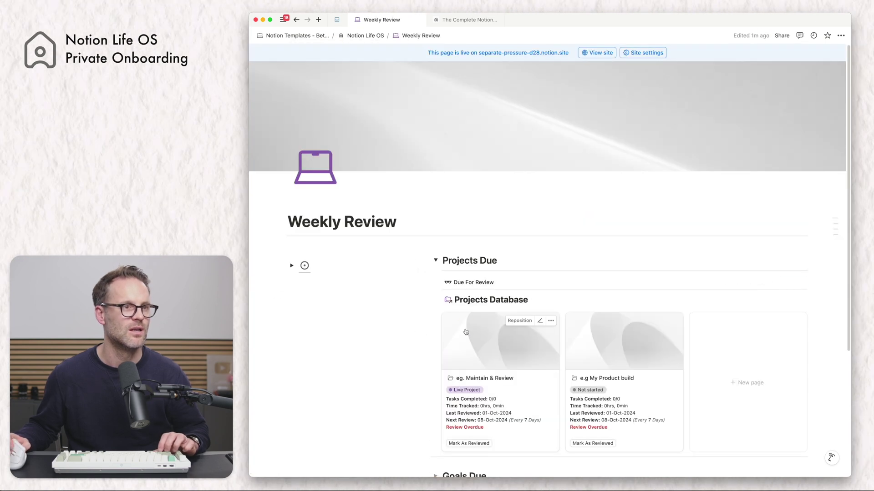
{"action": "left_click", "coordinate": [435, 229]}
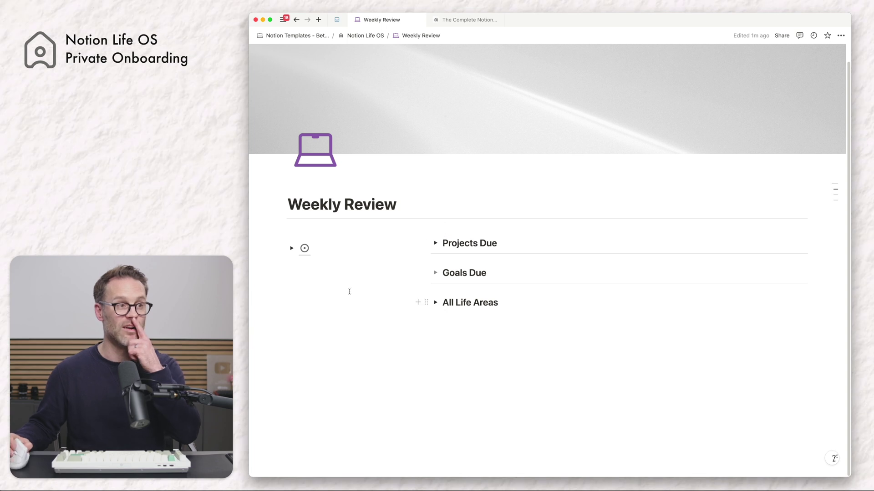
Step: Copy the italic description and the How To Do A Weekly Review callout from The Complete Notion Life OS's review page into the Weekly Review page
{"action": "left_click", "coordinate": [450, 20]}
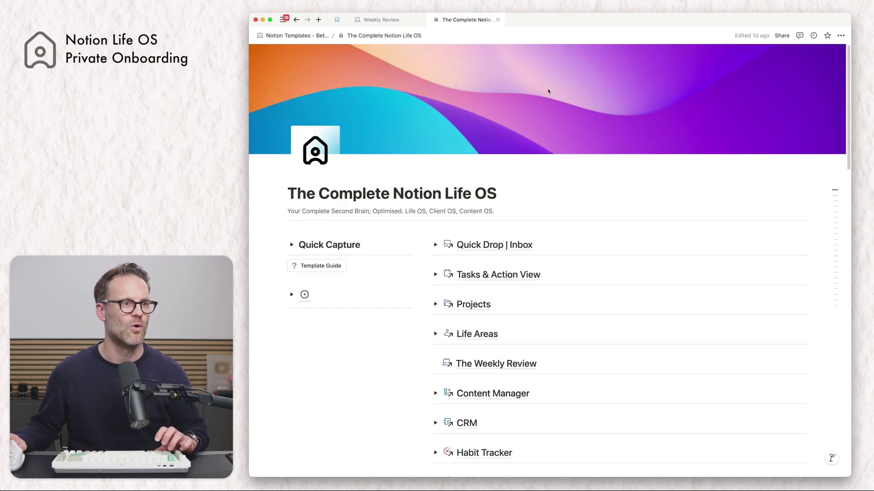
{"action": "left_click", "coordinate": [506, 364]}
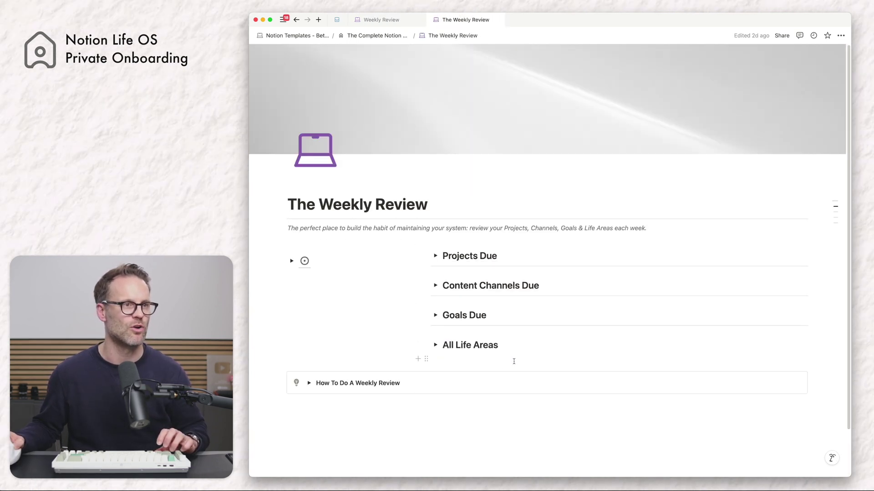
{"action": "triple_click", "coordinate": [382, 229]}
{"action": "key", "text": "ctrl+shift+Tab"}
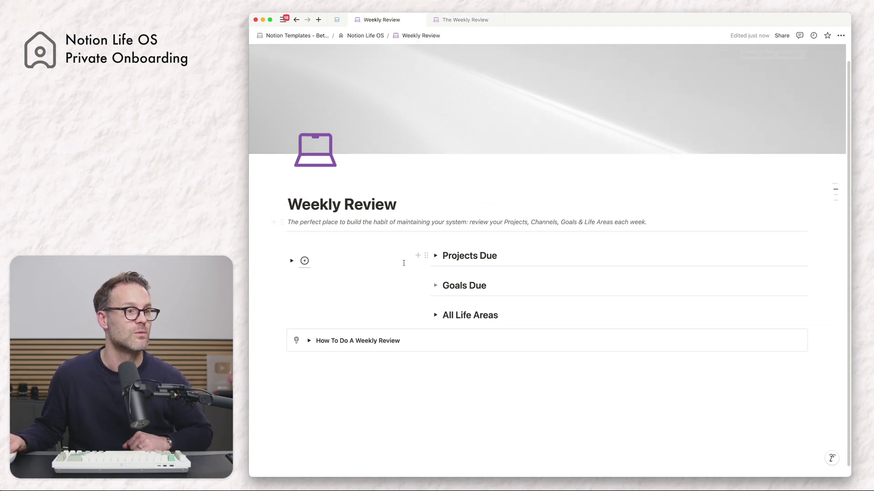
{"action": "left_click", "coordinate": [307, 341]}
{"action": "scroll", "coordinate": [310, 341], "scroll_direction": "down", "scroll_amount": 2}
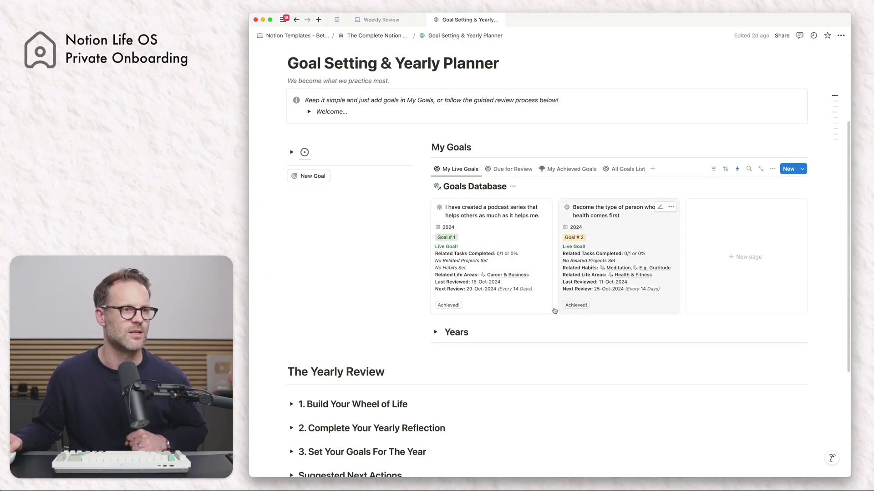
Step: Open the podcast series goal, show its hidden properties, and examine its review properties and the Next Review and Review Overdue formulas
{"action": "left_click", "coordinate": [505, 242]}
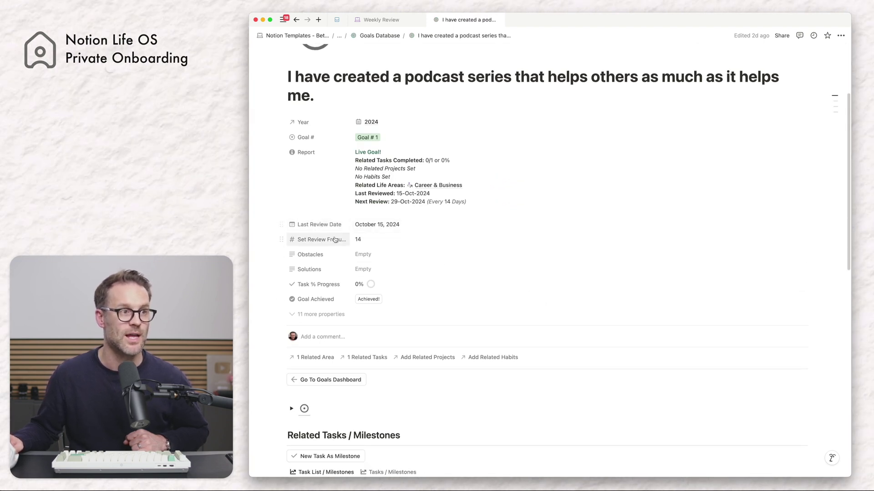
{"action": "left_click", "coordinate": [320, 315]}
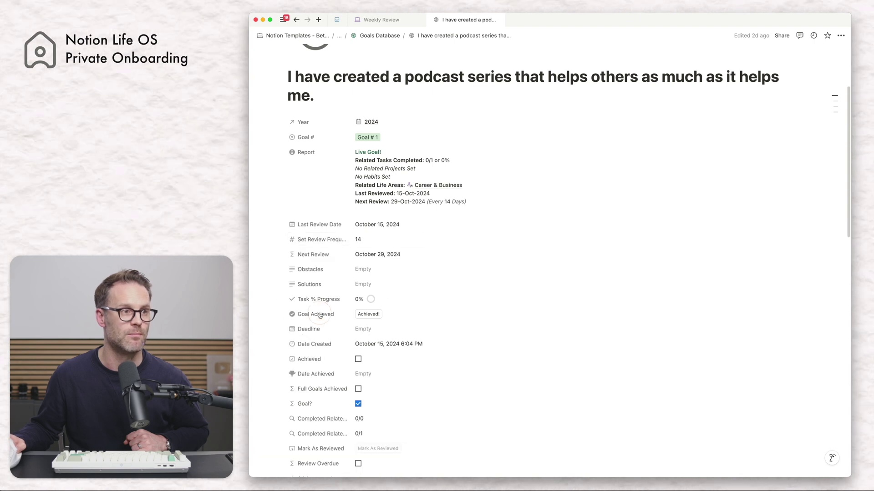
{"action": "scroll", "coordinate": [331, 355], "scroll_direction": "down", "scroll_amount": 5}
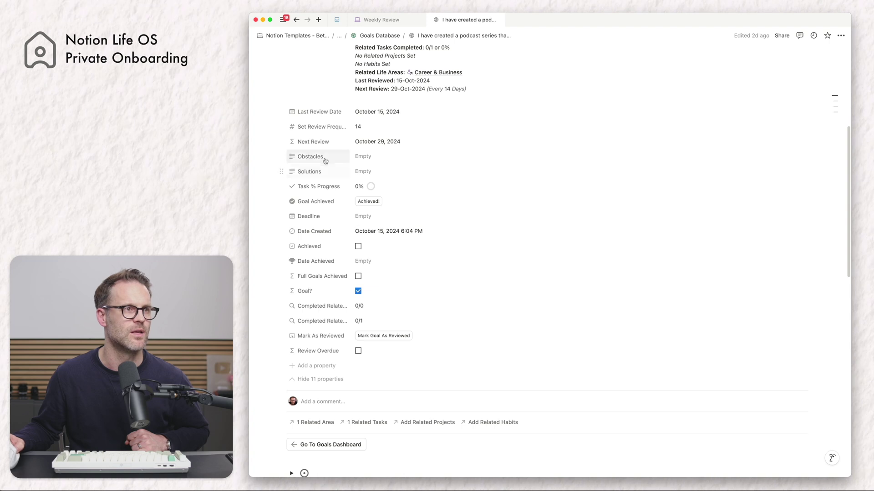
{"action": "left_click", "coordinate": [367, 143]}
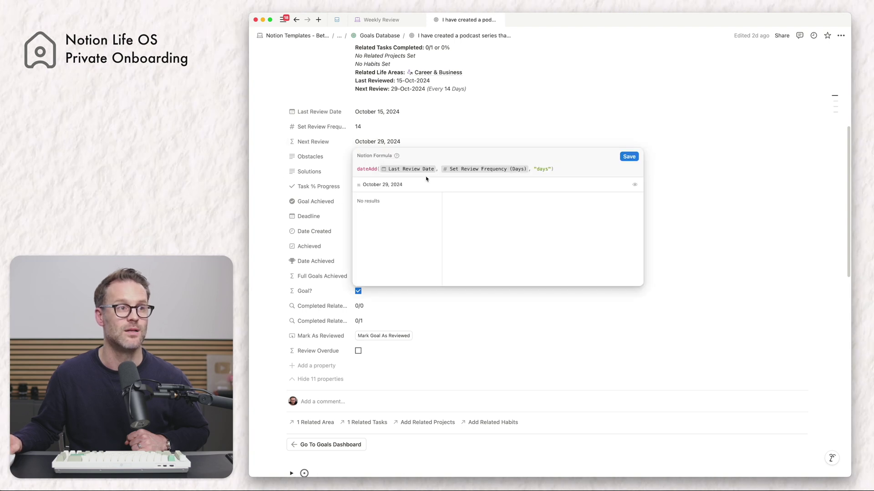
{"action": "left_click", "coordinate": [628, 158]}
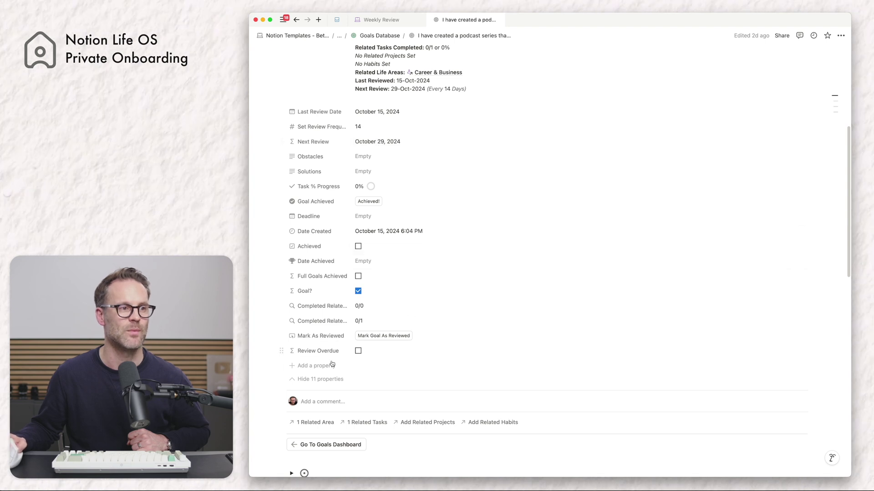
{"action": "left_click", "coordinate": [383, 354]}
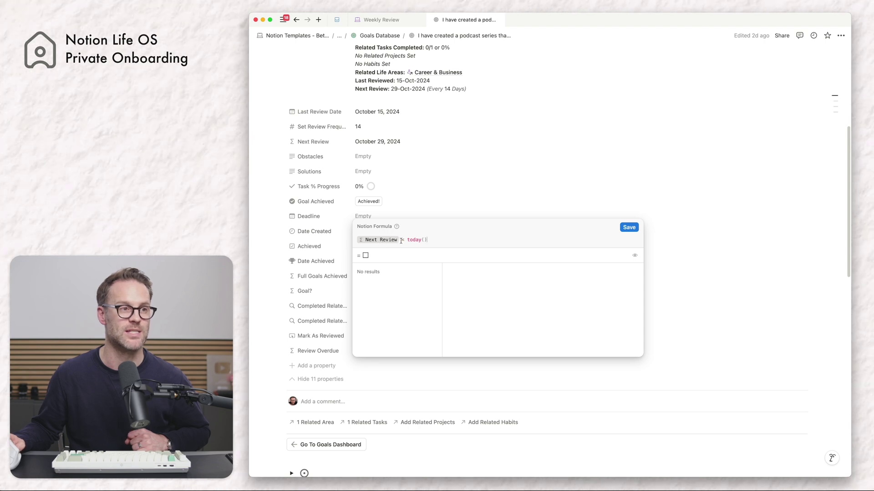
{"action": "left_click", "coordinate": [630, 228]}
{"action": "scroll", "coordinate": [595, 256], "scroll_direction": "up", "scroll_amount": 3}
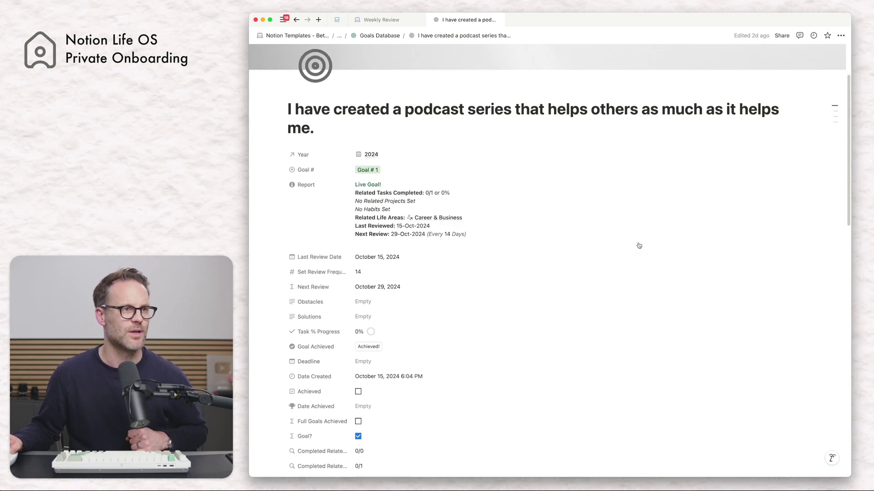
{"action": "scroll", "coordinate": [624, 318], "scroll_direction": "down", "scroll_amount": 2}
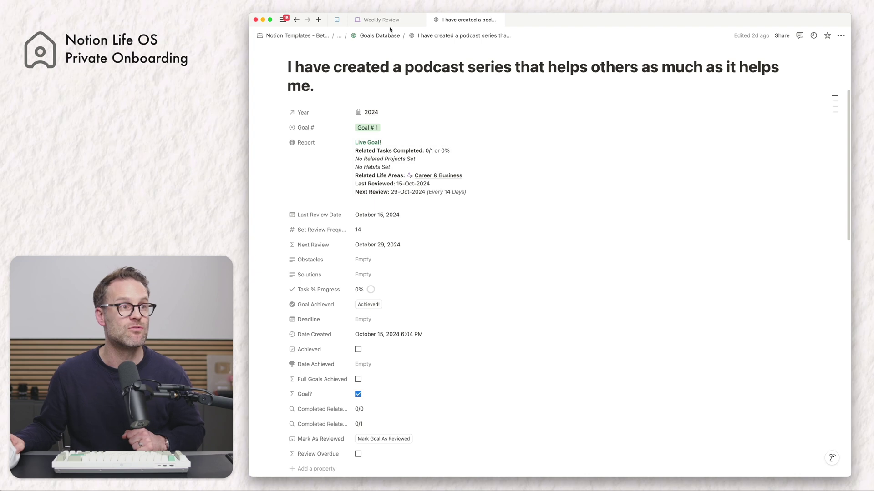
Step: Go back from the Weekly Review page to the e.g. Build An House goal and show its hidden properties
{"action": "left_click", "coordinate": [385, 19]}
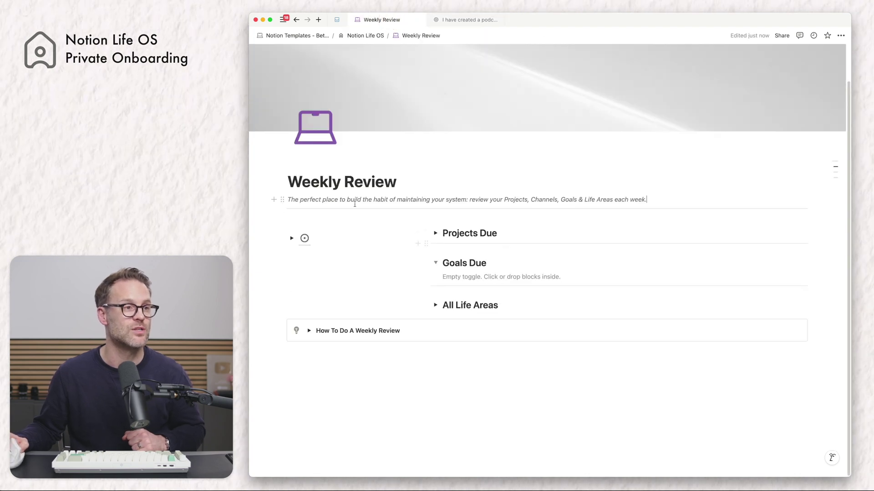
{"action": "key", "text": "super+bracketleft"}
{"action": "key", "text": "super+bracketleft"}
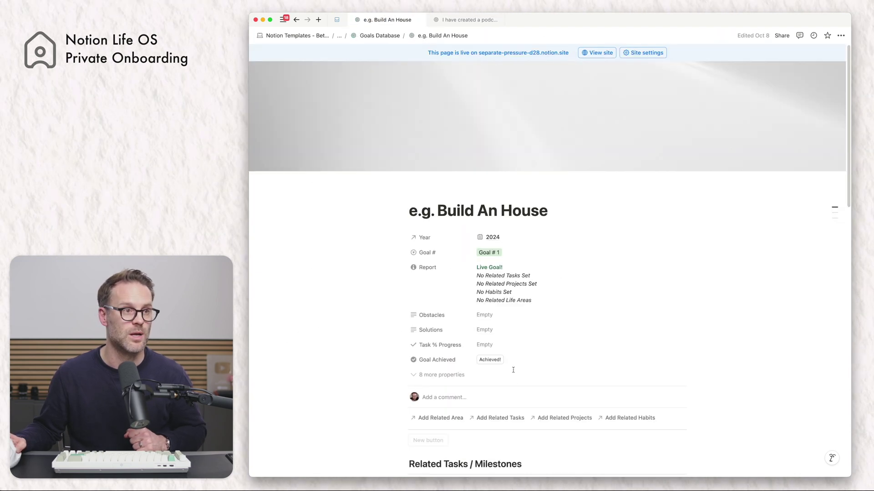
{"action": "scroll", "coordinate": [564, 353], "scroll_direction": "down", "scroll_amount": 2}
{"action": "left_click", "coordinate": [450, 325]}
{"action": "scroll", "coordinate": [630, 352], "scroll_direction": "down", "scroll_amount": 5}
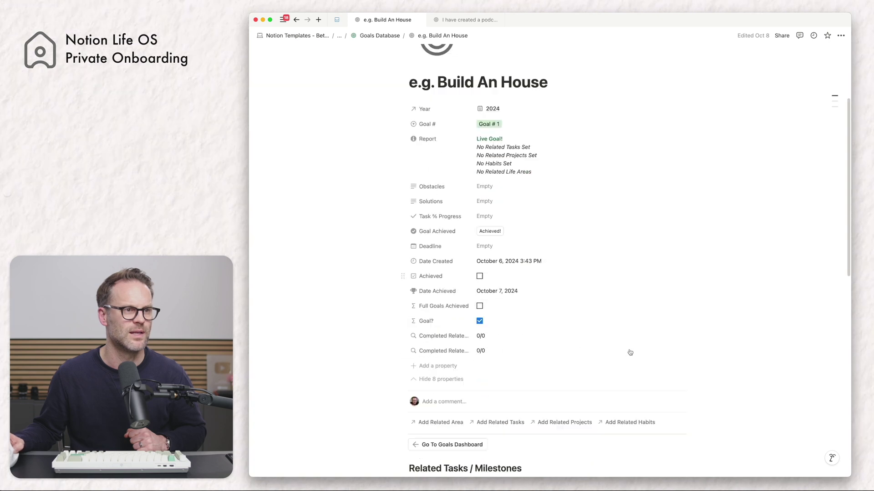
Step: Add a date property named Last Review Date to the e.g. Build An House goal
{"action": "left_click", "coordinate": [449, 241]}
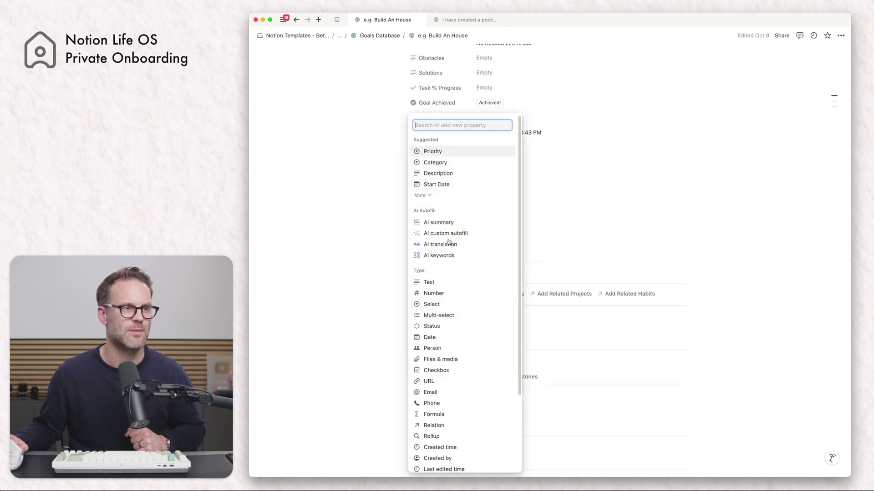
{"action": "left_click", "coordinate": [446, 185]}
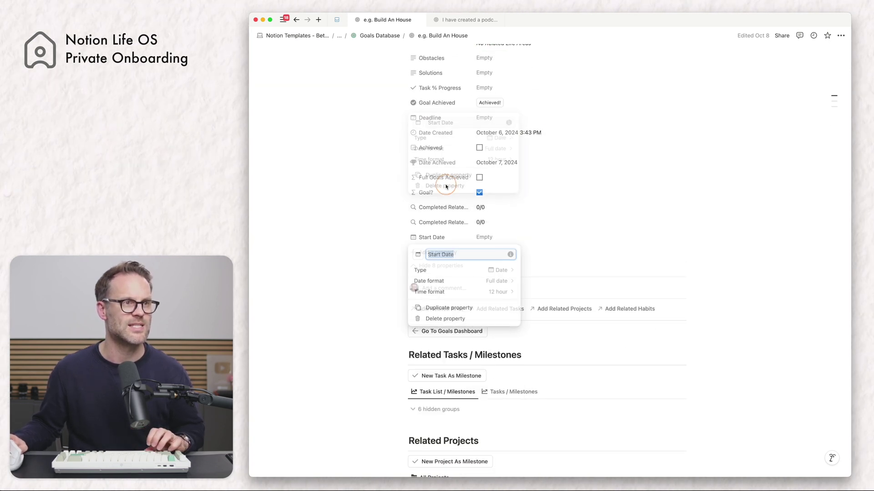
{"action": "type", "text": "Last Review Date"}
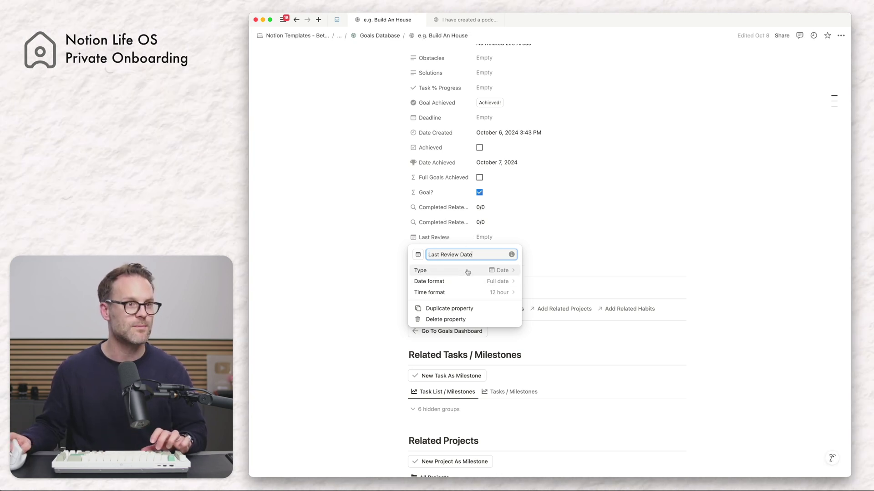
{"action": "left_click", "coordinate": [561, 218]}
Step: Move the Last Review Date property directly below Report
{"action": "left_click_drag", "start_coordinate": [402, 237], "coordinate": [460, 182]}
{"action": "left_click", "coordinate": [403, 174]}
{"action": "mouse_move", "coordinate": [462, 215]}
{"action": "left_click", "coordinate": [612, 187]}
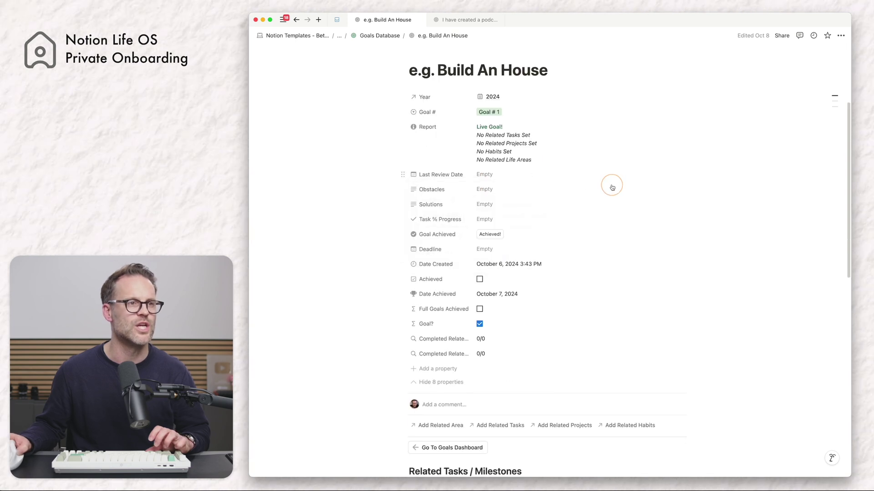
Step: Open the Goals Database's New Goal template for editing and set its Last Review Date to the dynamic Today value
{"action": "left_click", "coordinate": [394, 37]}
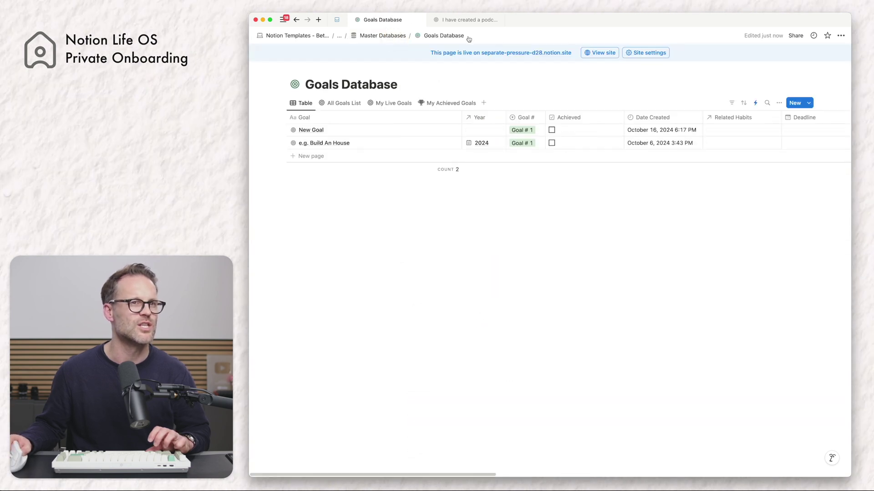
{"action": "left_click", "coordinate": [809, 103]}
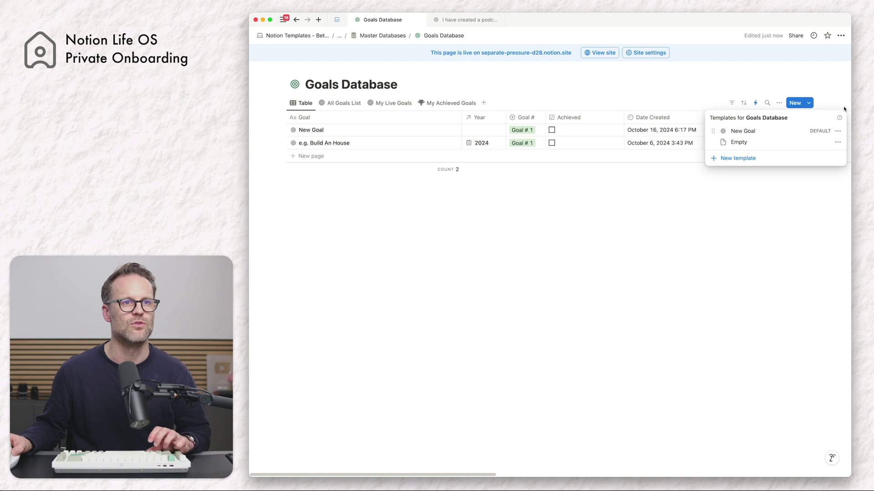
{"action": "left_click", "coordinate": [839, 132]}
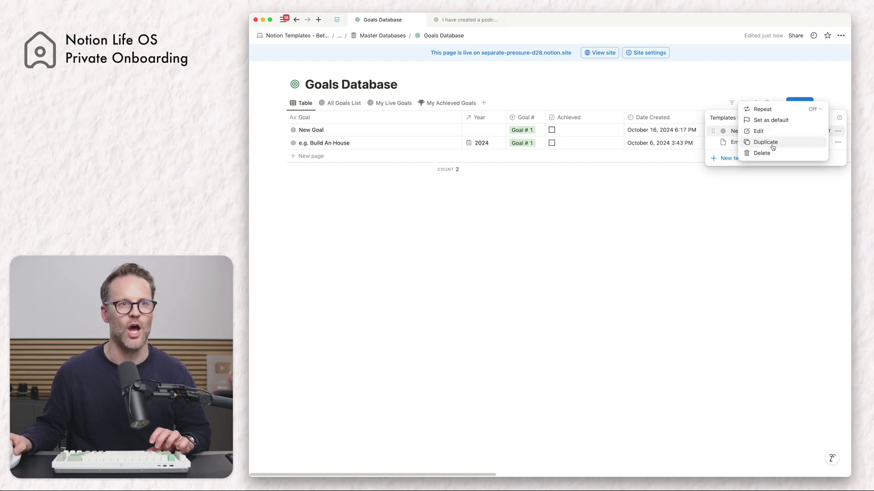
{"action": "left_click", "coordinate": [768, 137]}
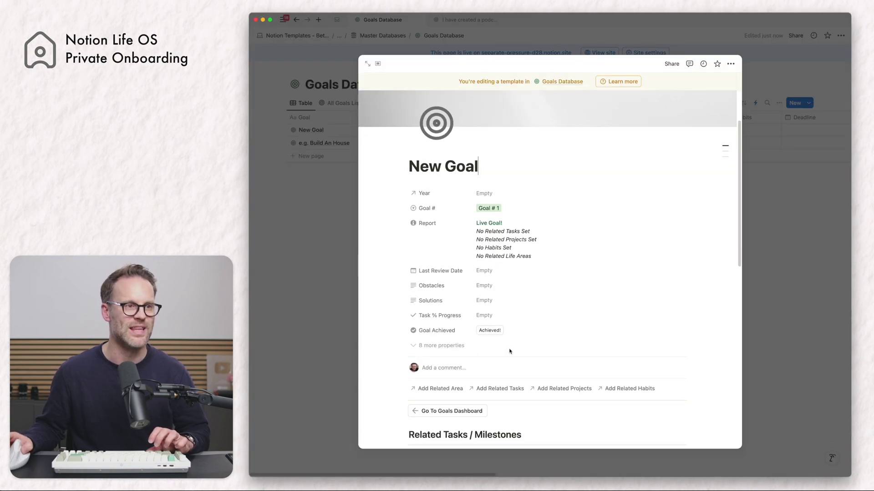
{"action": "left_click", "coordinate": [484, 259]}
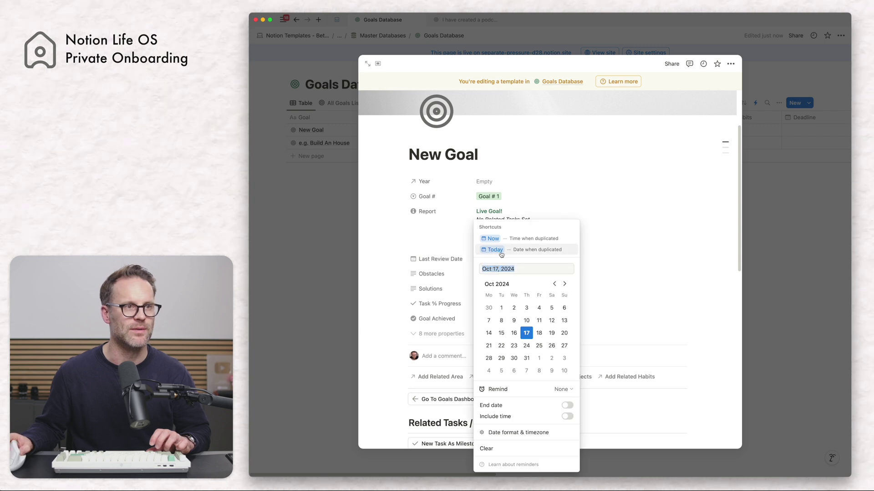
{"action": "left_click", "coordinate": [495, 250]}
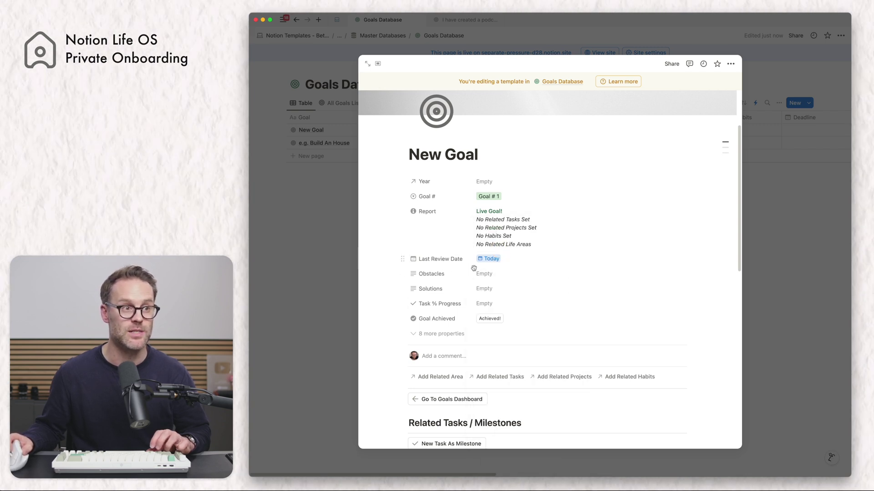
Step: Add a number property named Set Review Frequency (Days) to the New Goal template and place it directly below Last Review Date
{"action": "left_click", "coordinate": [461, 334]}
{"action": "scroll", "coordinate": [453, 335], "scroll_direction": "down", "scroll_amount": 7}
{"action": "scroll", "coordinate": [437, 228], "scroll_direction": "up", "scroll_amount": 3}
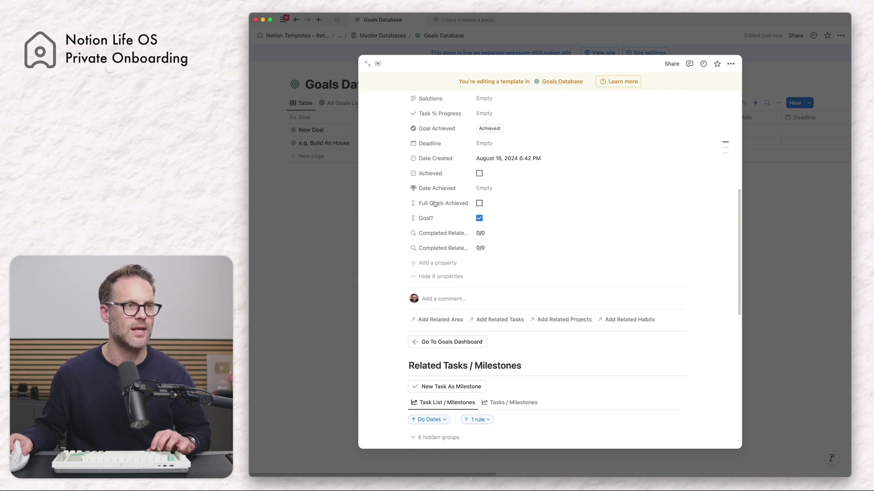
{"action": "left_click", "coordinate": [459, 262]}
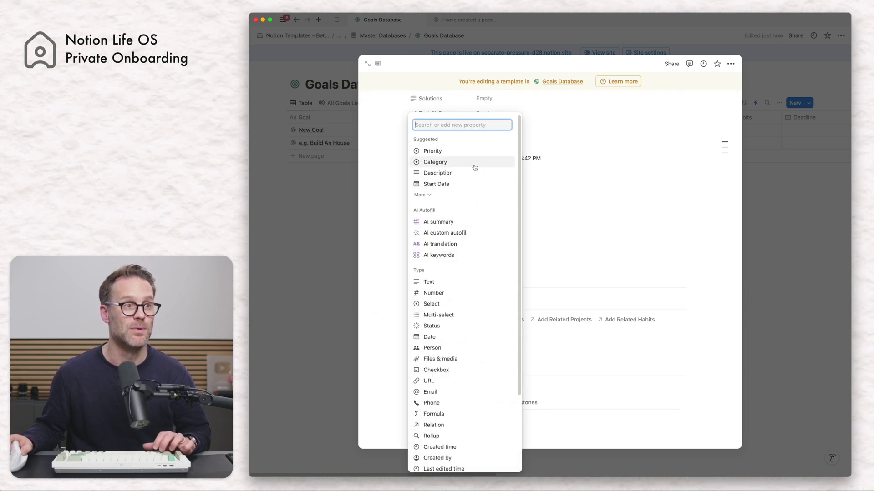
{"action": "left_click", "coordinate": [433, 292]}
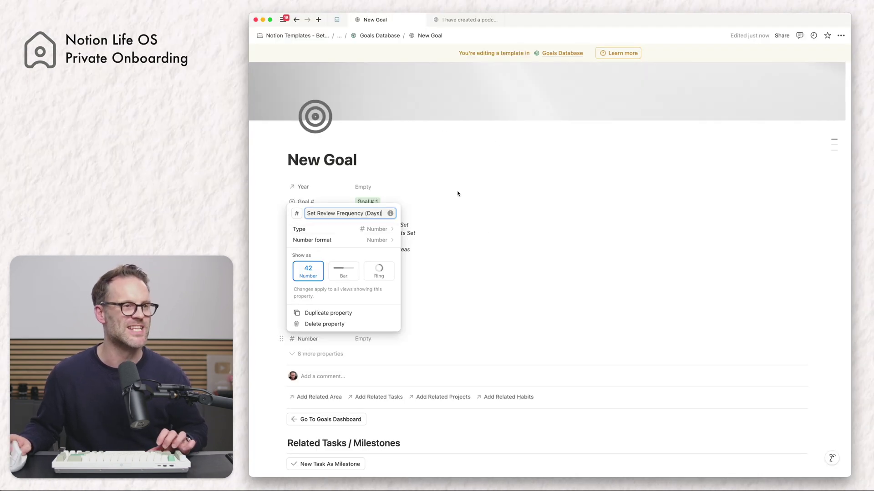
{"action": "left_click", "coordinate": [457, 194]}
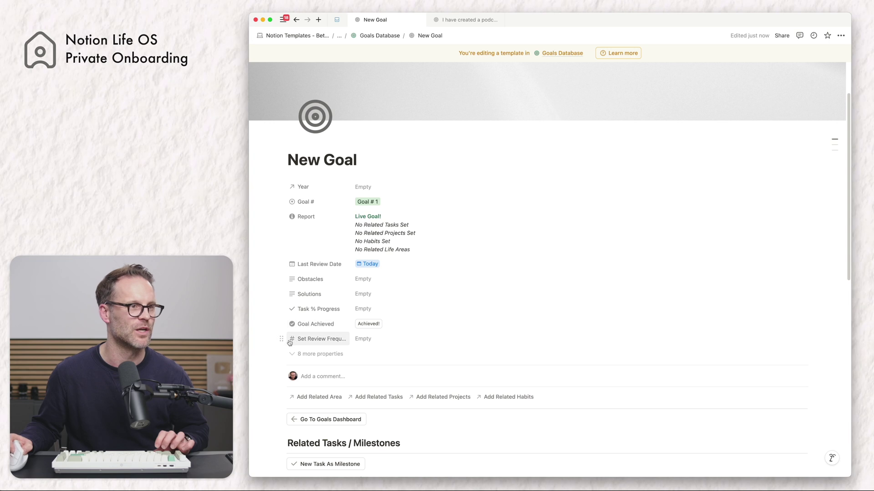
{"action": "left_click_drag", "start_coordinate": [280, 339], "coordinate": [296, 282]}
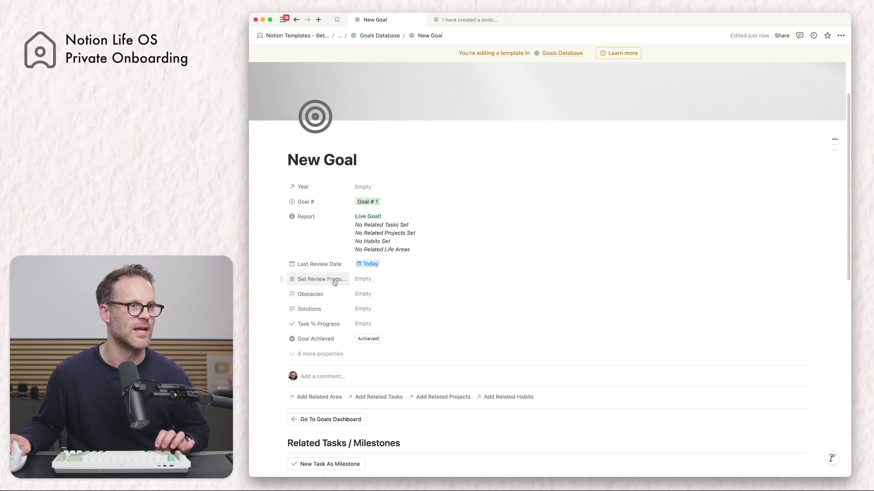
Step: Set the template's review frequency to 14 days
{"action": "left_click", "coordinate": [361, 278]}
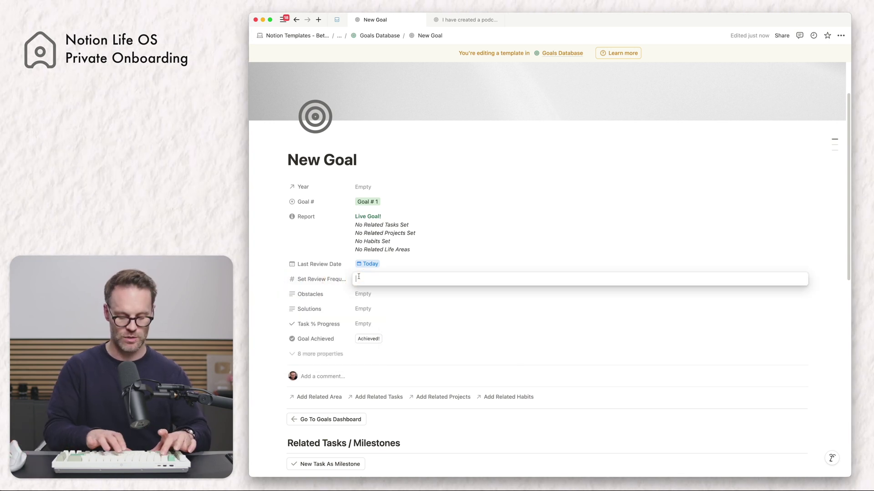
{"action": "type", "text": "14"}
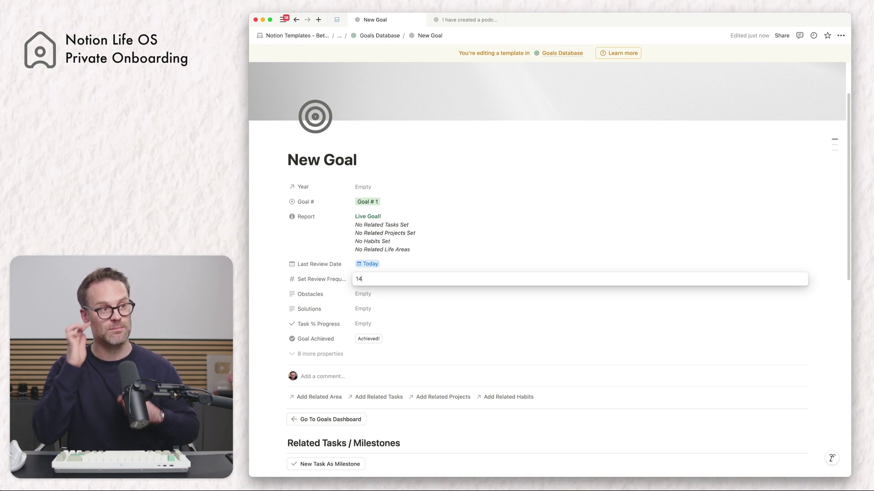
{"action": "left_click", "coordinate": [437, 233]}
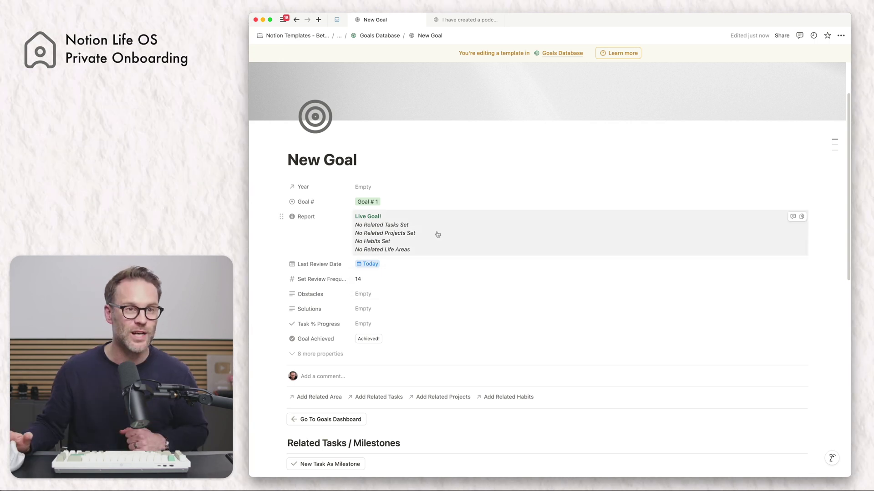
Step: Add a formula property named Next Review to the New Goal template and place it directly below the review frequency property
{"action": "left_click", "coordinate": [319, 353]}
{"action": "scroll", "coordinate": [321, 387], "scroll_direction": "down", "scroll_amount": 3}
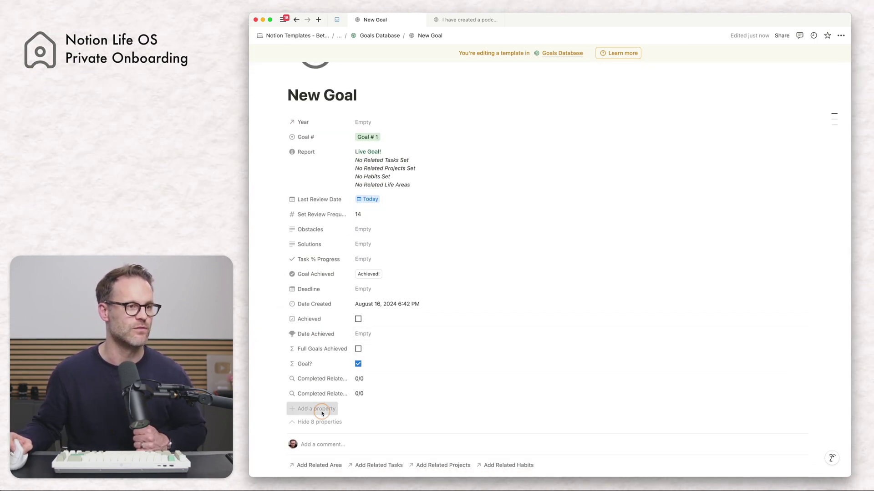
{"action": "left_click", "coordinate": [322, 413]}
{"action": "left_click", "coordinate": [330, 343]}
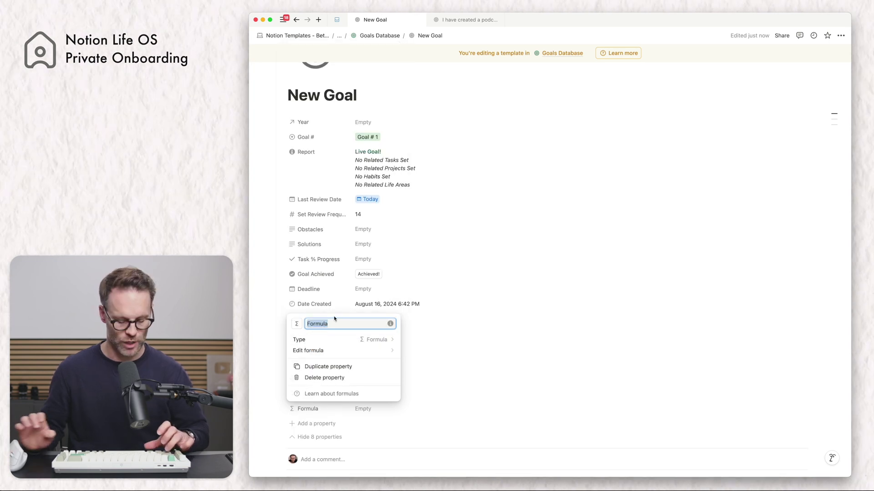
{"action": "type", "text": "Next"}
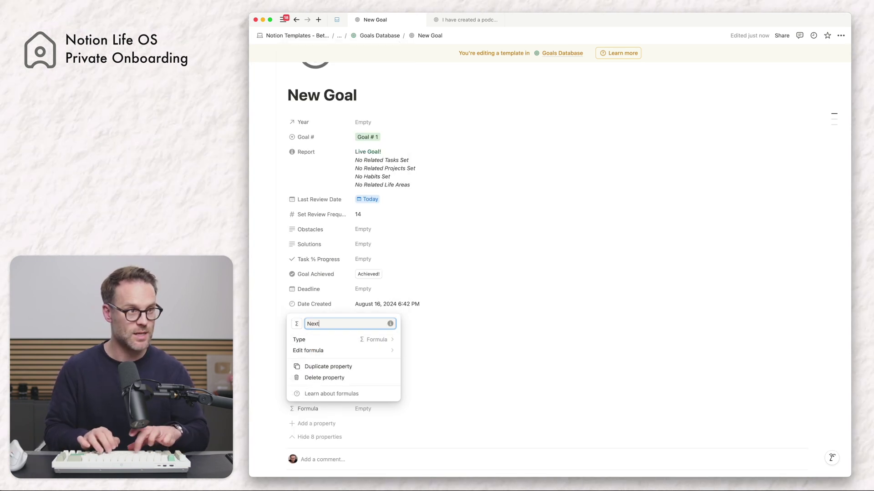
{"action": "type", "text": " Review"}
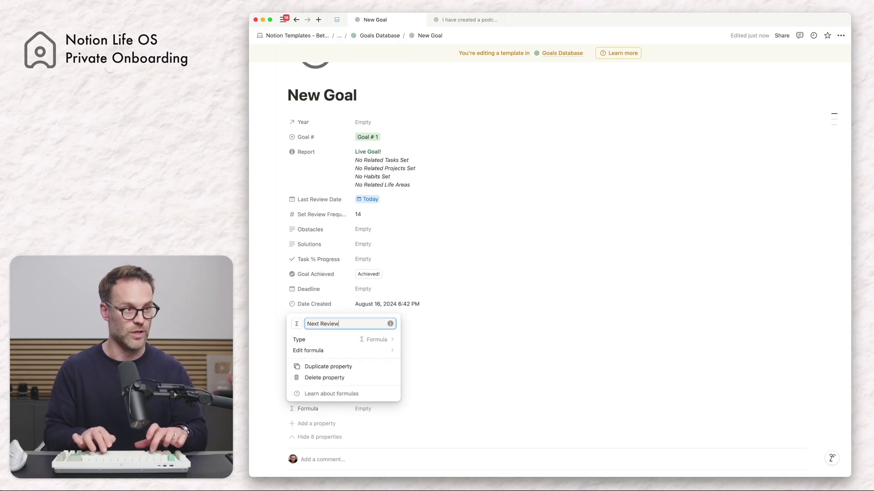
{"action": "key", "text": "Return"}
{"action": "left_click_drag", "start_coordinate": [282, 408], "coordinate": [289, 229]}
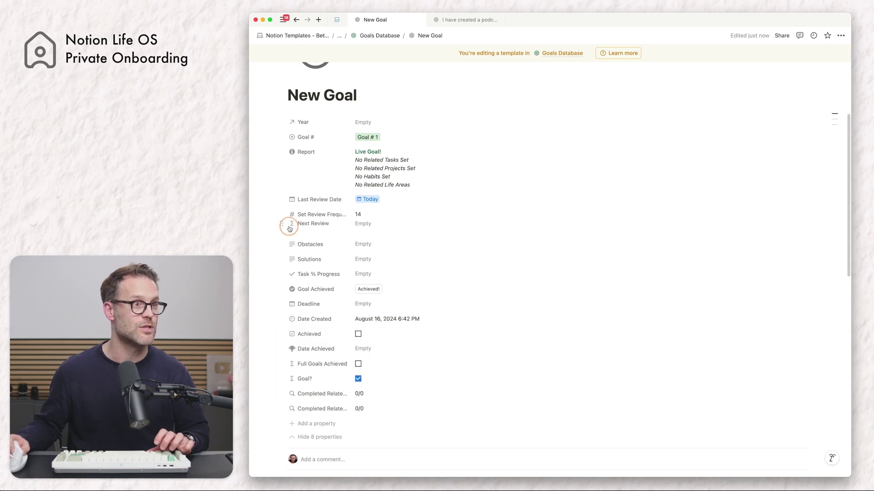
Step: Start the Next Review formula with the dateAdd function, using Last Review Date as its first argument
{"action": "left_click", "coordinate": [364, 229]}
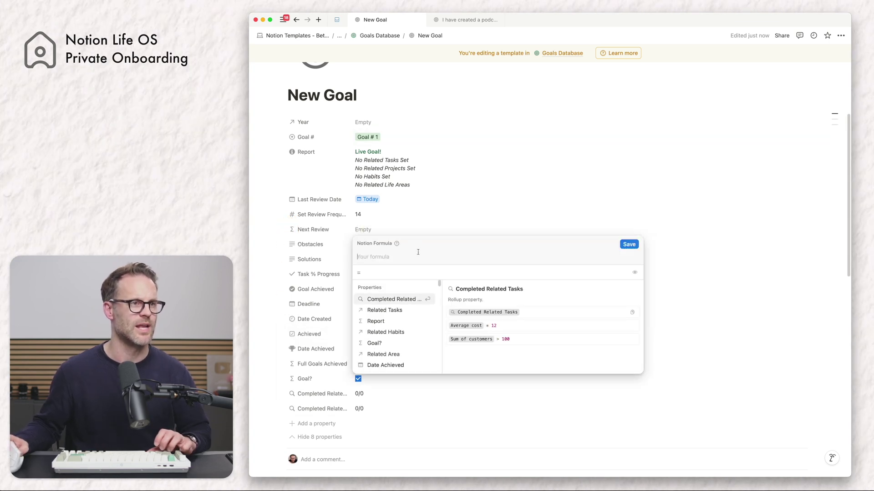
{"action": "type", "text": "Ad"}
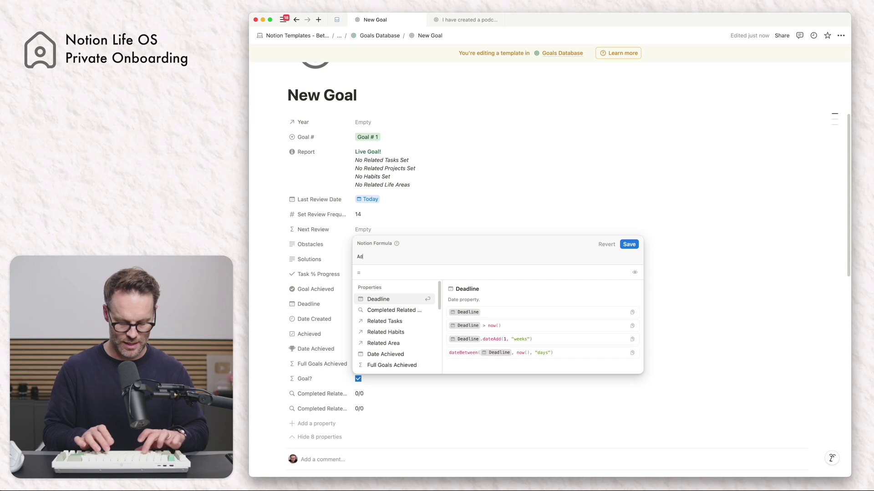
{"action": "type", "text": "ddate"}
{"action": "key", "text": "BackSpace"}
{"action": "key", "text": "BackSpace"}
{"action": "key", "text": "BackSpace"}
{"action": "key", "text": "BackSpace"}
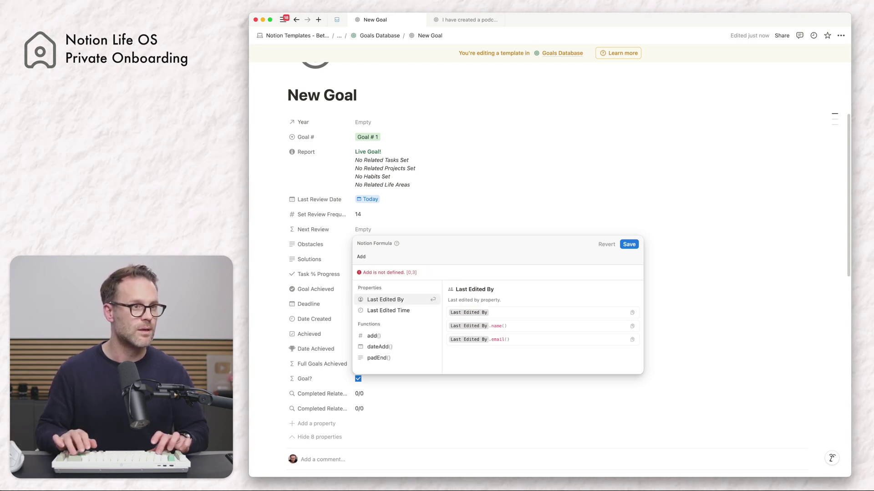
{"action": "left_click", "coordinate": [380, 347]}
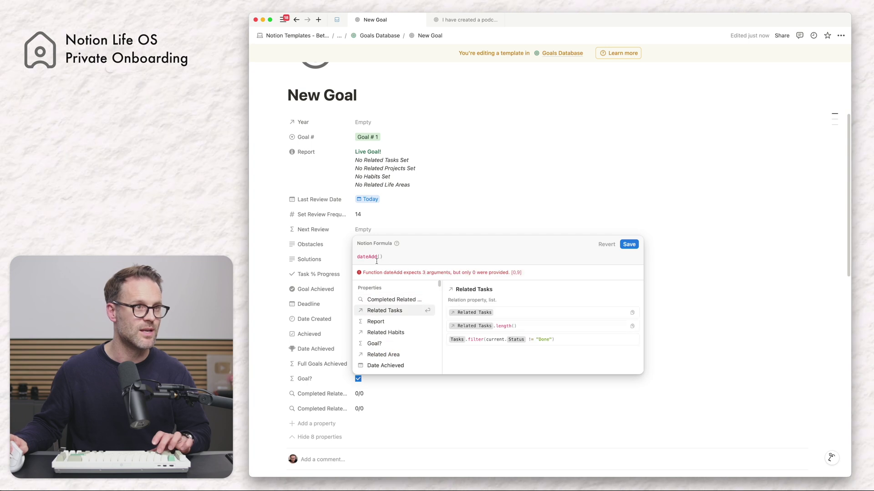
{"action": "scroll", "coordinate": [406, 352], "scroll_direction": "down", "scroll_amount": 3}
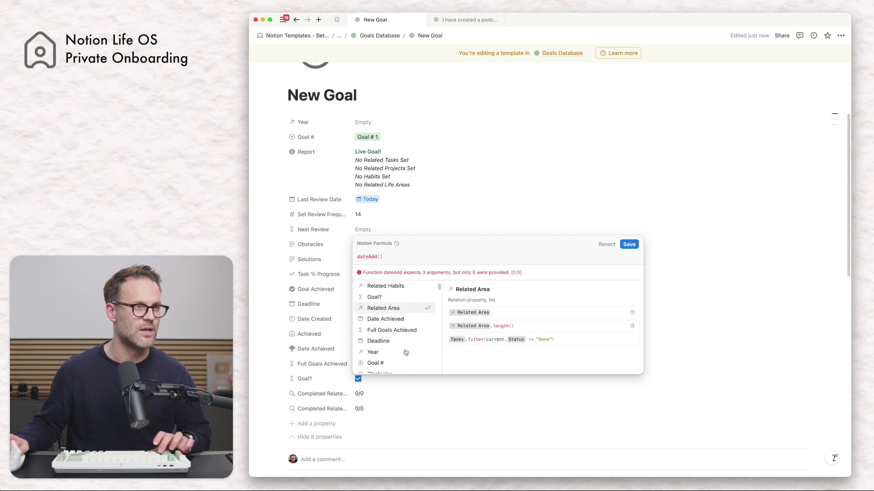
{"action": "scroll", "coordinate": [404, 350], "scroll_direction": "down", "scroll_amount": 5}
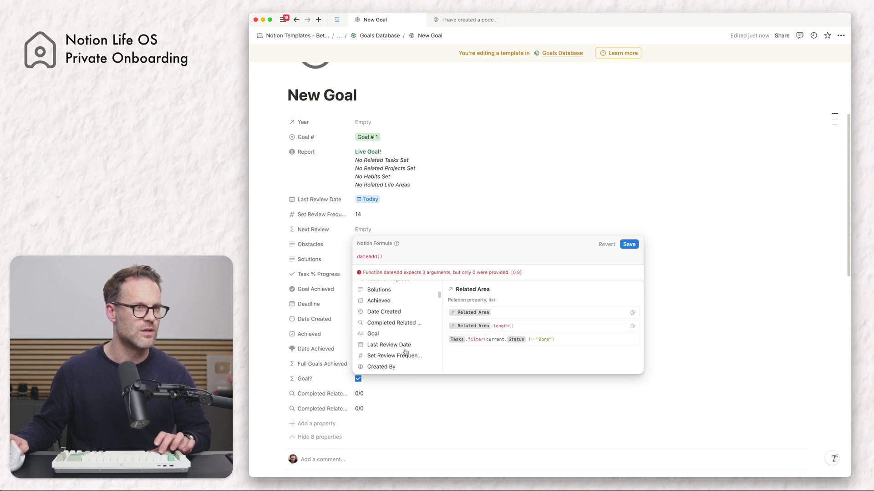
{"action": "left_click", "coordinate": [390, 336]}
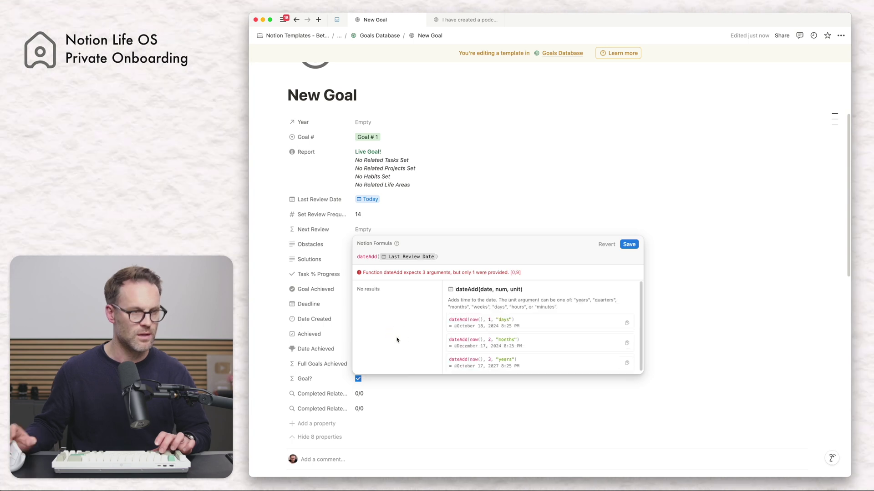
Step: Complete the dateAdd formula with Set Review Frequency (Days) as the amount and "days" as the unit, and save it
{"action": "type", "text": ","}
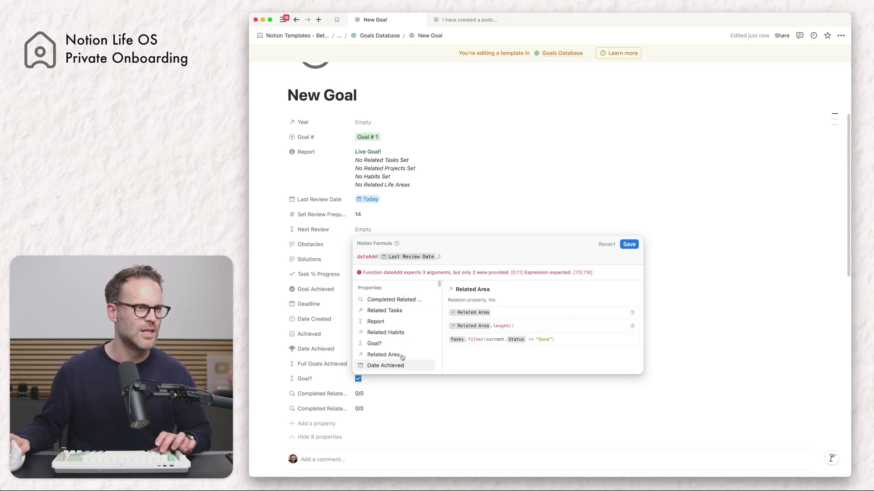
{"action": "scroll", "coordinate": [403, 358], "scroll_direction": "down", "scroll_amount": 3}
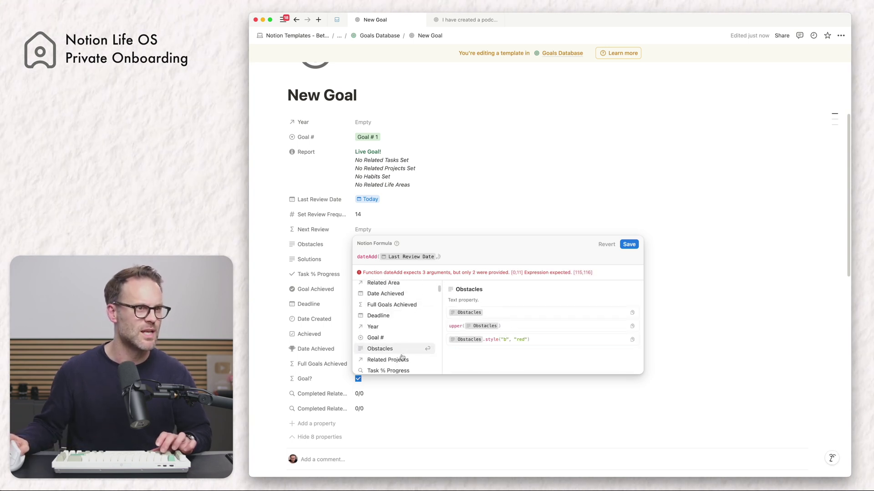
{"action": "scroll", "coordinate": [402, 357], "scroll_direction": "down", "scroll_amount": 5}
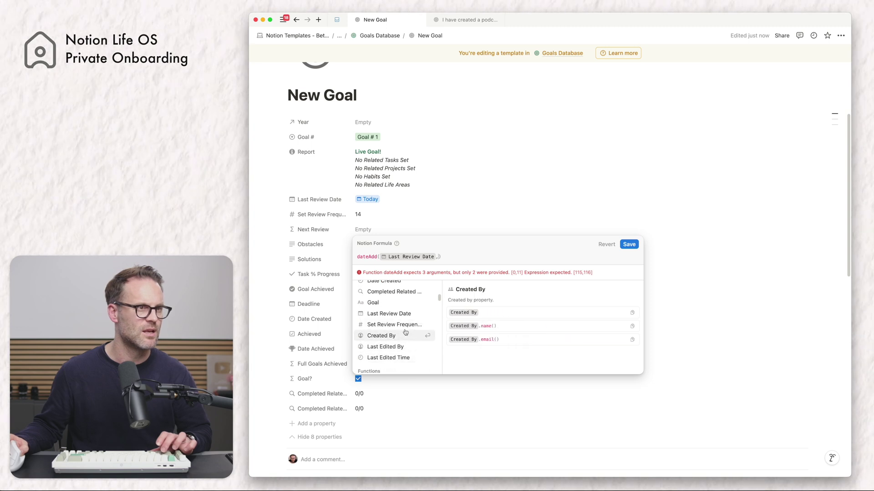
{"action": "left_click", "coordinate": [404, 325]}
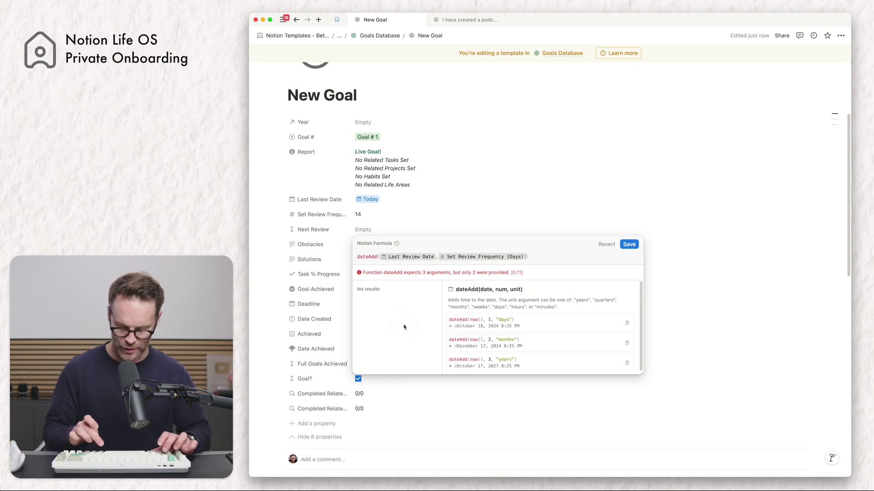
{"action": "type", "text": ", \""}
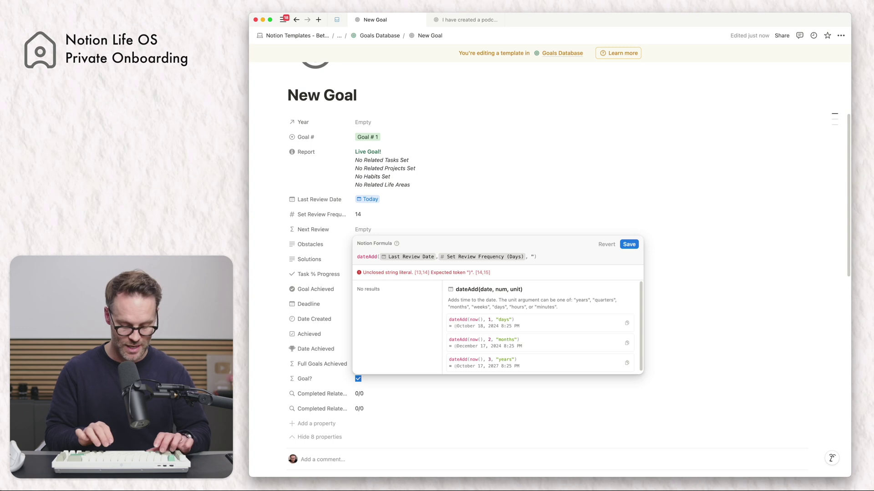
{"action": "type", "text": "days"}
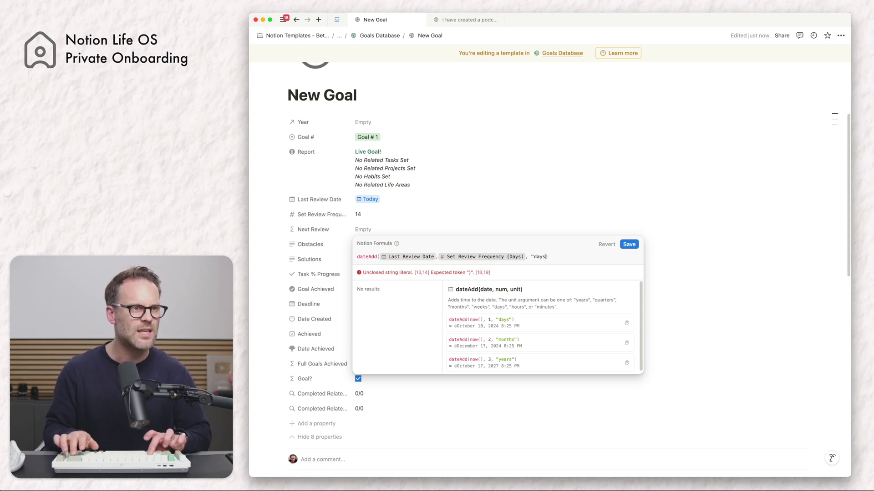
{"action": "type", "text": "\""}
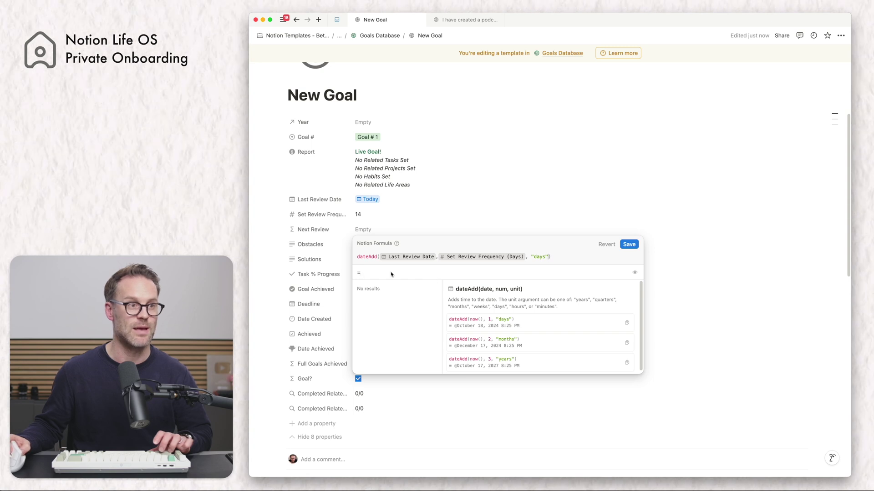
{"action": "left_click", "coordinate": [635, 247]}
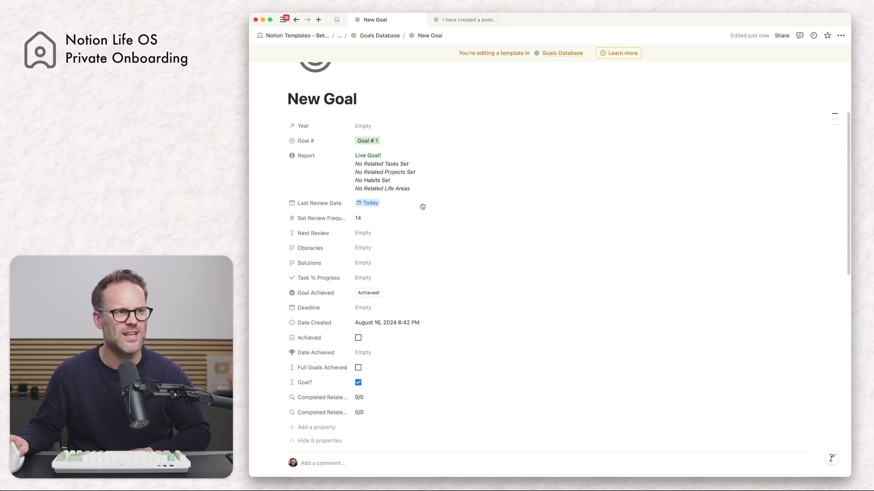
Step: Open the Build An House goal in the Goals Database and set its Last Review Date to October 11, 2024 and review frequency to 14
{"action": "scroll", "coordinate": [418, 182], "scroll_direction": "up", "scroll_amount": 3}
{"action": "left_click", "coordinate": [380, 35]}
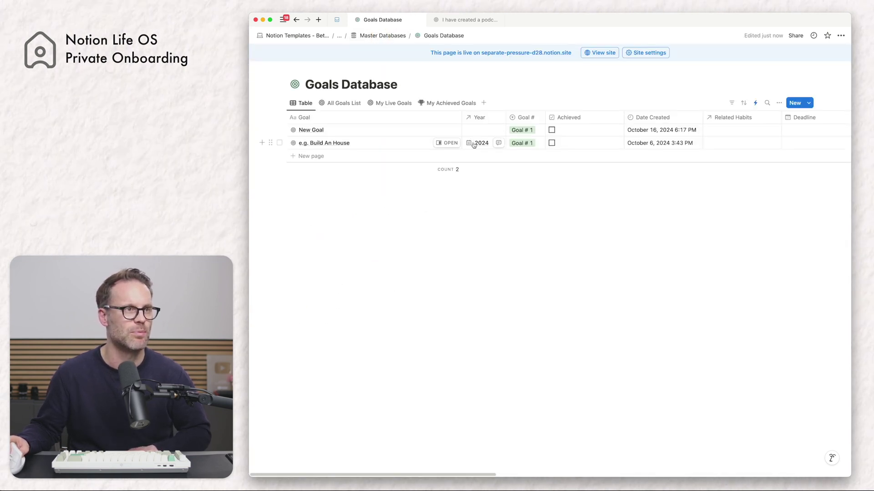
{"action": "left_click", "coordinate": [446, 143]}
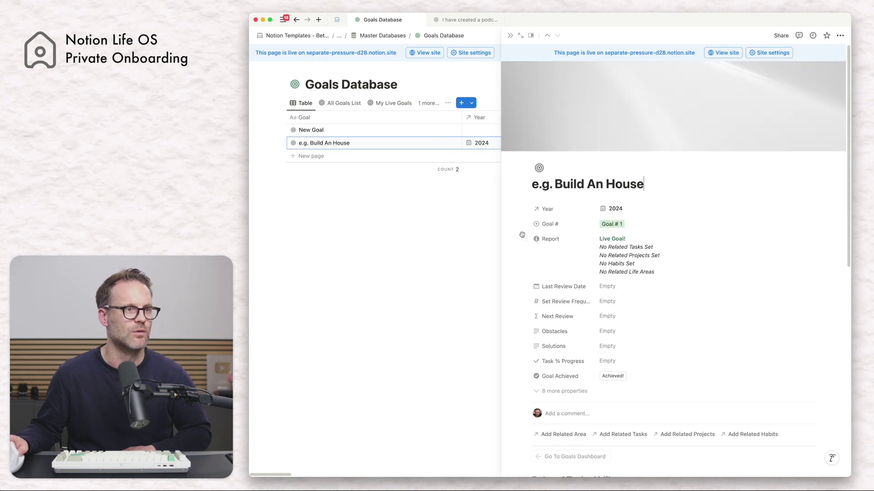
{"action": "left_click", "coordinate": [616, 276]}
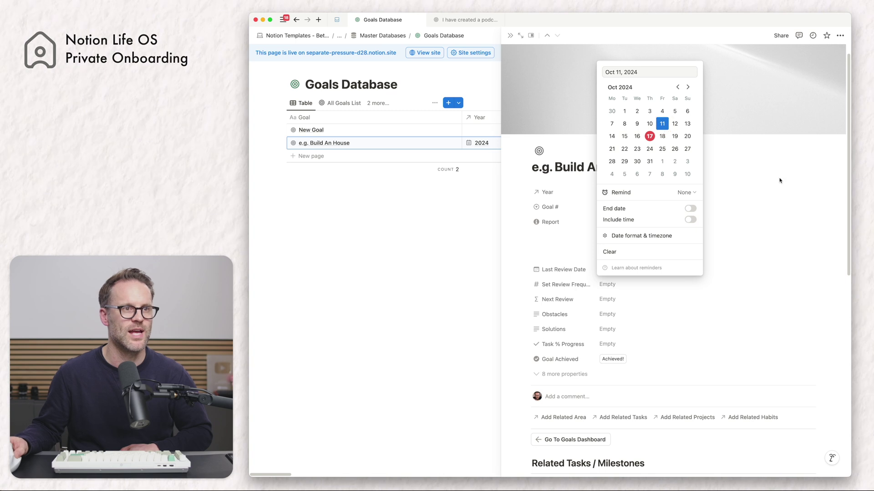
{"action": "left_click", "coordinate": [665, 285]}
{"action": "type", "text": "1"}
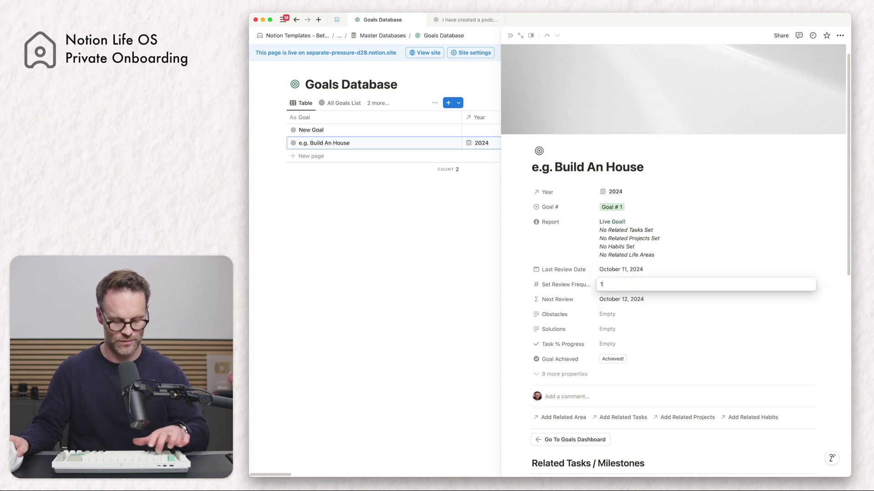
{"action": "type", "text": "4"}
{"action": "key", "text": "Return"}
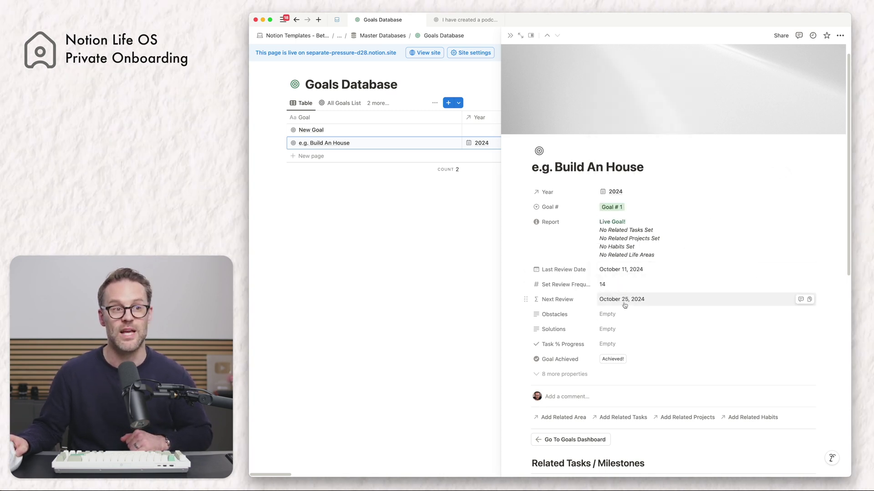
Step: Set the visibility of the Next Review property to Always hide
{"action": "left_click", "coordinate": [560, 304]}
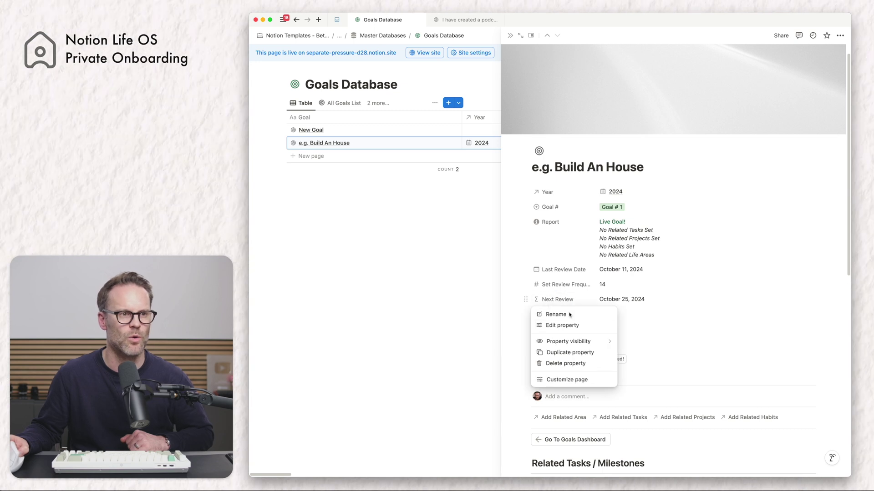
{"action": "mouse_move", "coordinate": [586, 339]}
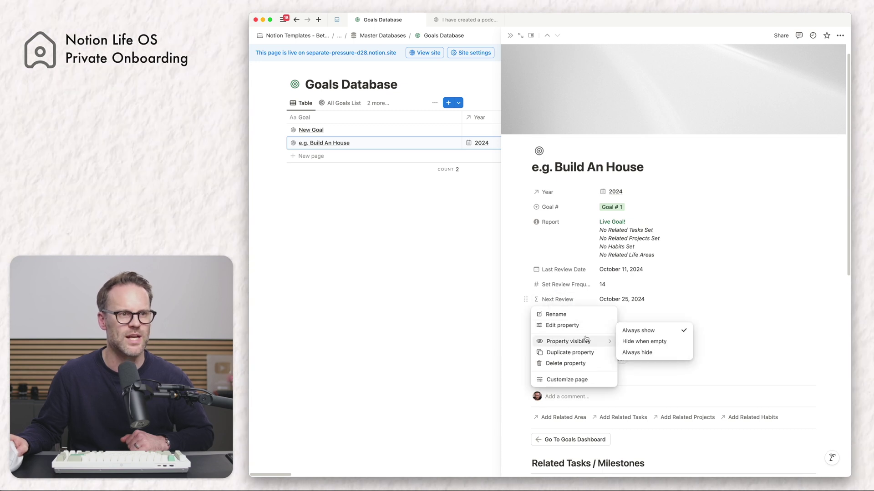
{"action": "left_click", "coordinate": [638, 353]}
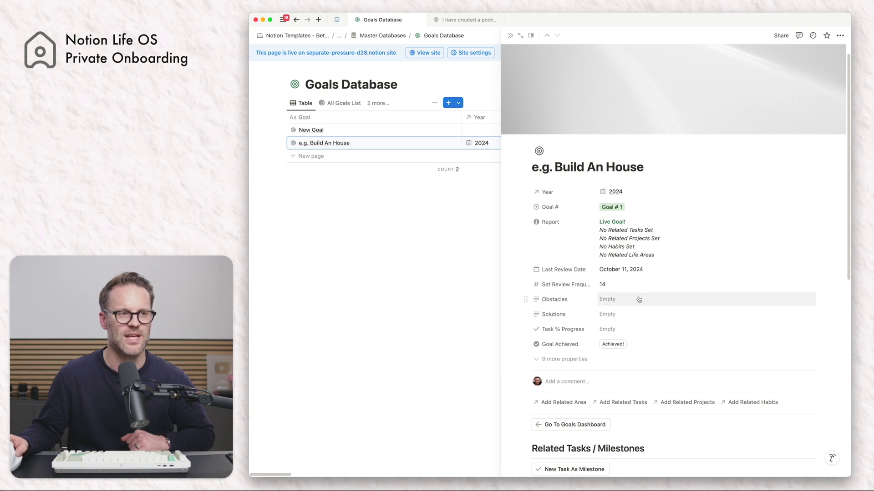
Step: Reveal the goal's hidden properties and add a formula property named Review Overdue
{"action": "left_click", "coordinate": [564, 359]}
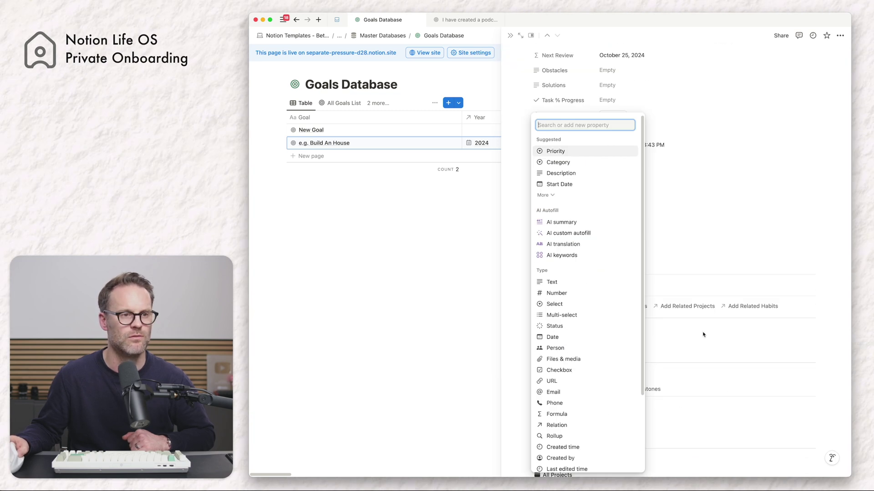
{"action": "left_click", "coordinate": [555, 414]}
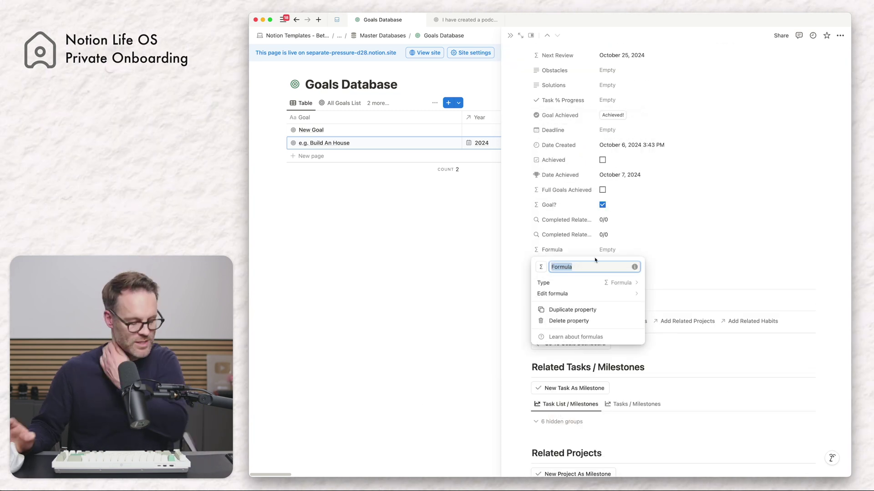
{"action": "type", "text": "Review Due"}
{"action": "left_click", "coordinate": [572, 267]}
{"action": "type", "text": "Over"}
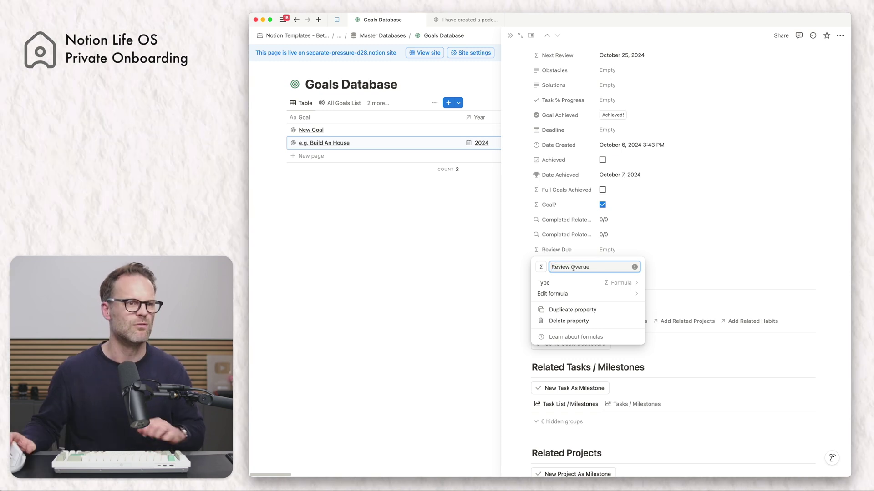
{"action": "type", "text": "d"}
Step: Open the Review Overdue formula for editing and insert the Next Review property
{"action": "left_click", "coordinate": [610, 294]}
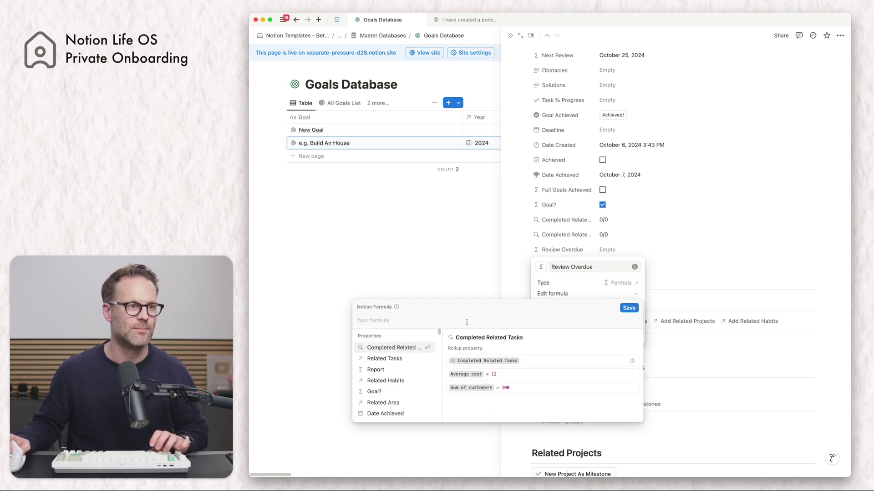
{"action": "key", "text": "Down"}
{"action": "key", "text": "Down"}
{"action": "key", "text": "Down"}
{"action": "key", "text": "Down"}
{"action": "key", "text": "Down"}
{"action": "key", "text": "Down"}
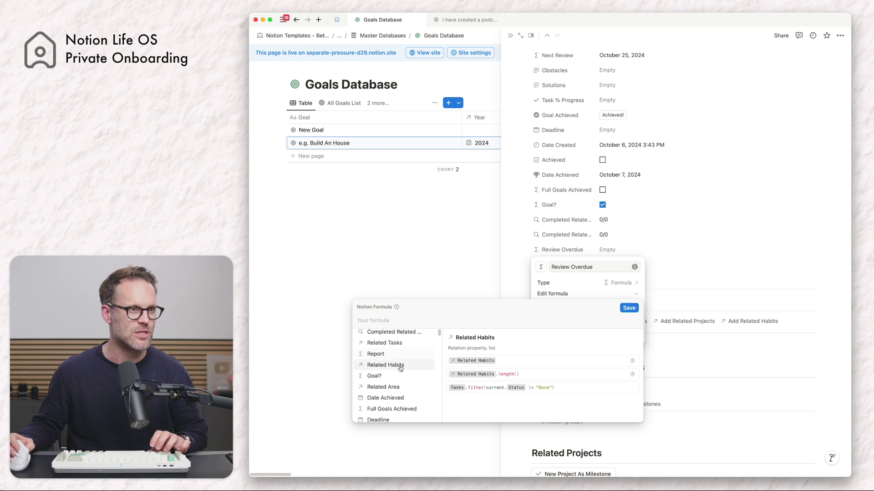
{"action": "scroll", "coordinate": [401, 367], "scroll_direction": "down", "scroll_amount": 8}
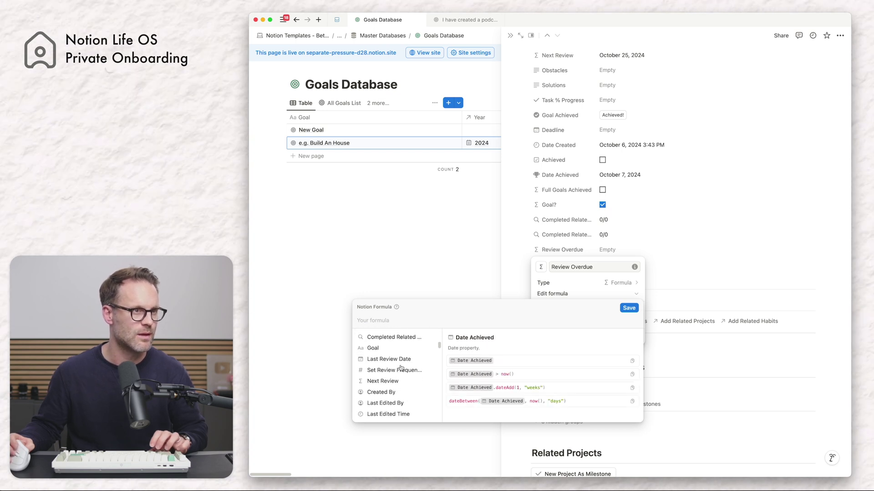
{"action": "left_click", "coordinate": [397, 374]}
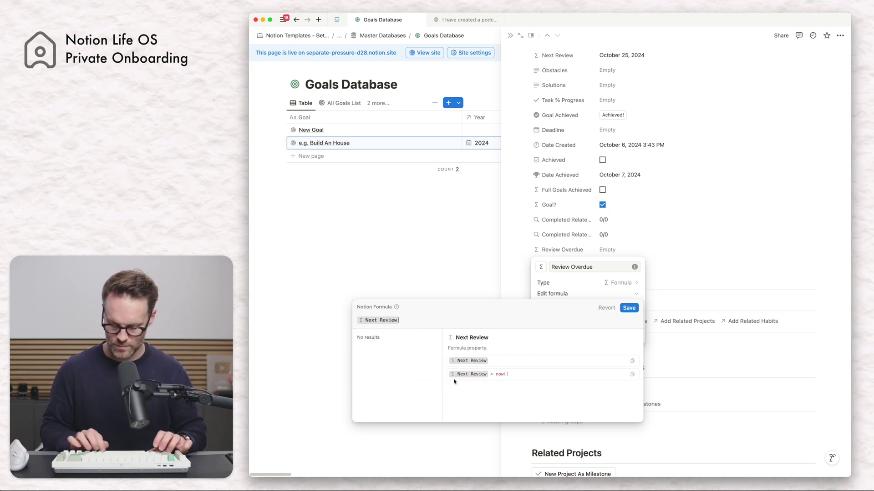
Step: Complete and save the formula as Next Review < today(), and place Review Overdue directly below Next Review
{"action": "type", "text": "<"}
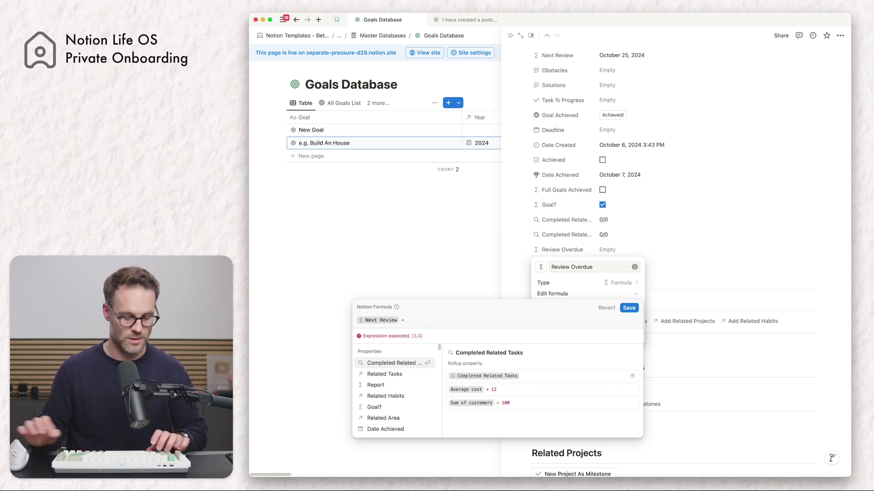
{"action": "type", "text": " today"}
{"action": "left_click", "coordinate": [373, 367]}
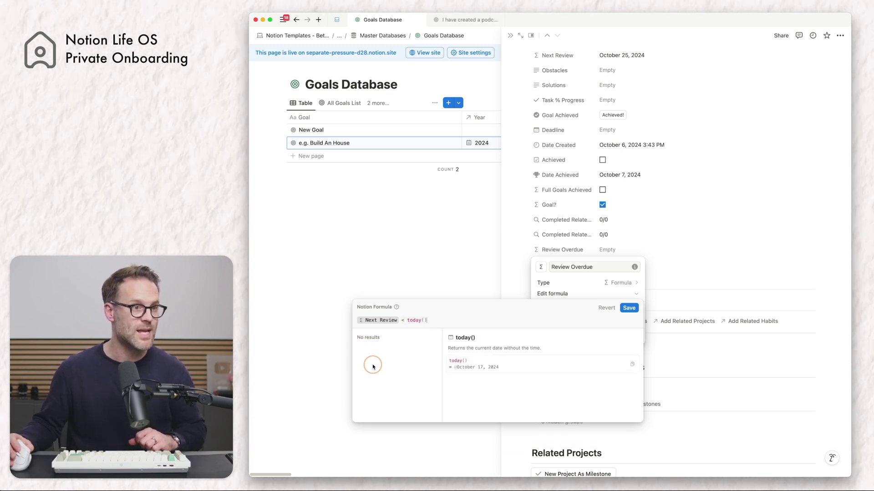
{"action": "left_click", "coordinate": [628, 307]}
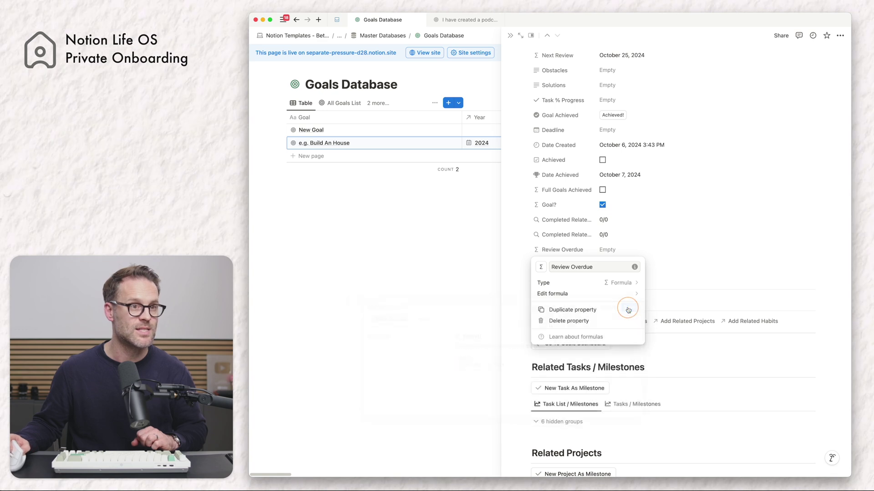
{"action": "left_click", "coordinate": [704, 248]}
{"action": "scroll", "coordinate": [644, 131], "scroll_direction": "up", "scroll_amount": 5}
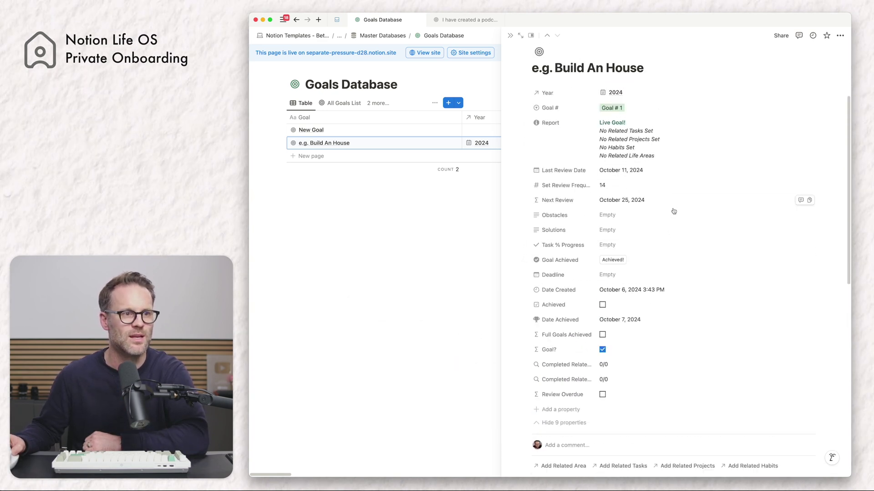
{"action": "left_click_drag", "start_coordinate": [527, 394], "coordinate": [536, 221]}
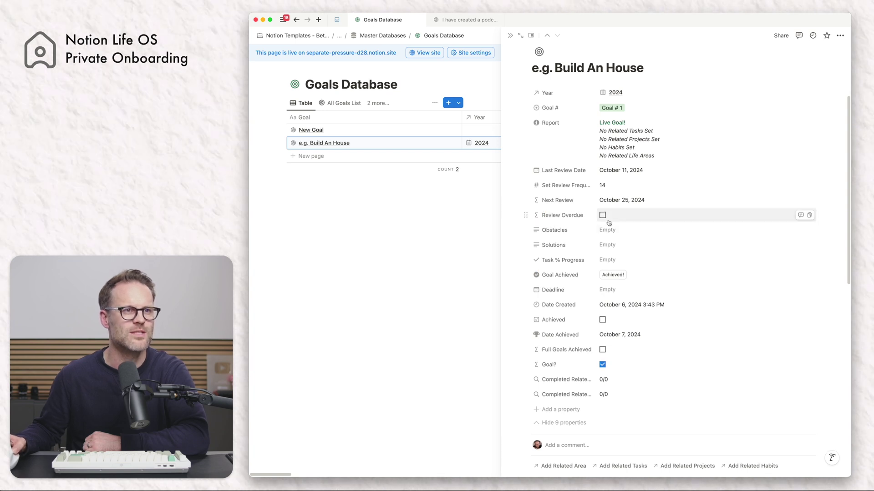
Step: Set the goal's Last Review Date to October 2, 2024, and set the Review Overdue property's visibility to Always hide
{"action": "left_click", "coordinate": [623, 171]}
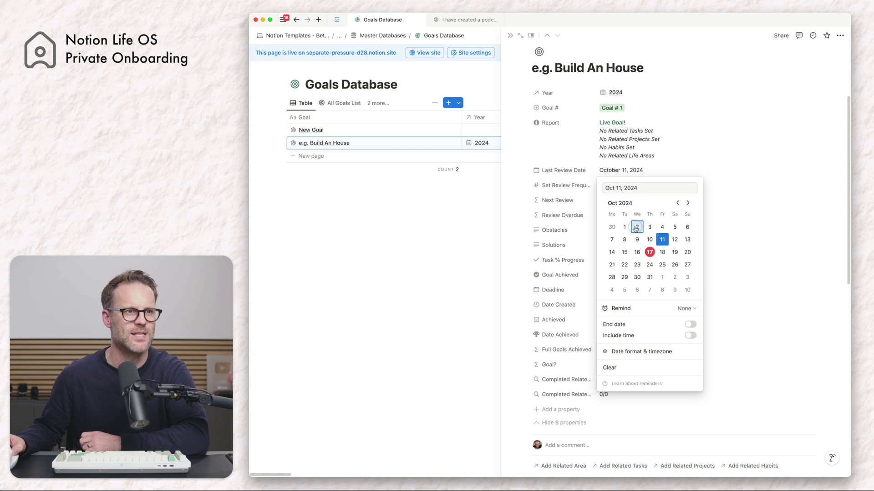
{"action": "left_click", "coordinate": [709, 132]}
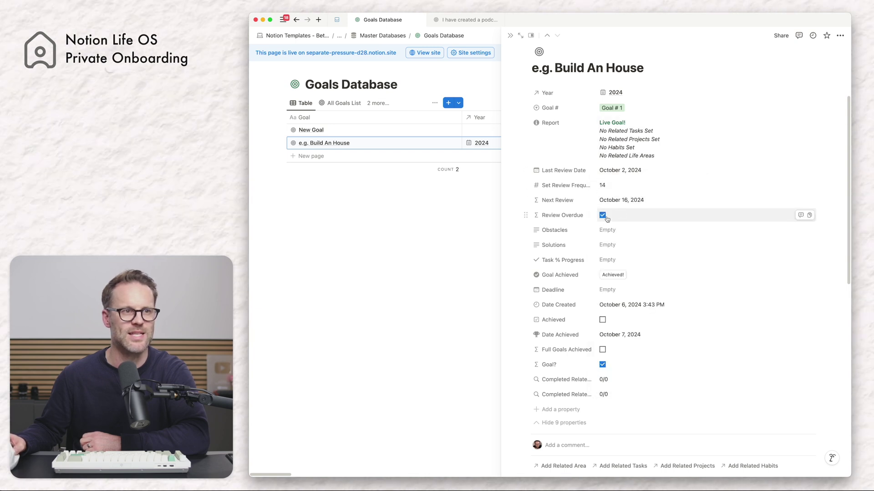
{"action": "left_click", "coordinate": [575, 219]}
{"action": "mouse_move", "coordinate": [589, 260]}
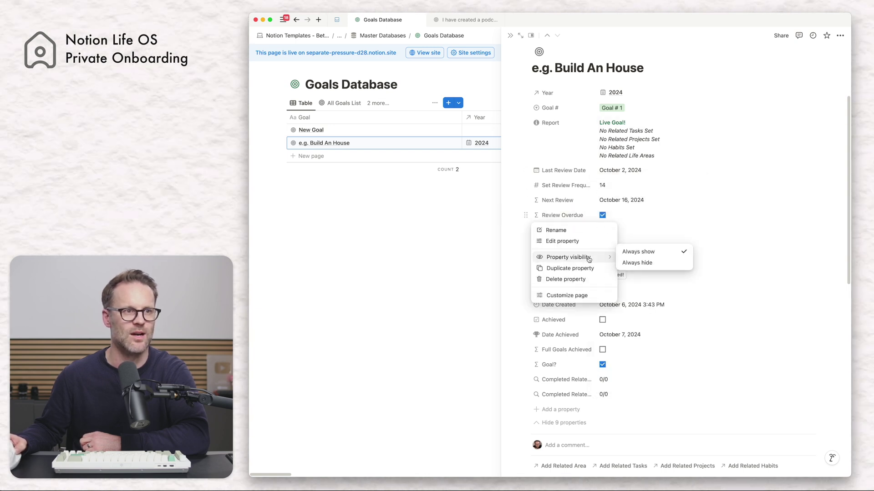
{"action": "left_click", "coordinate": [636, 263]}
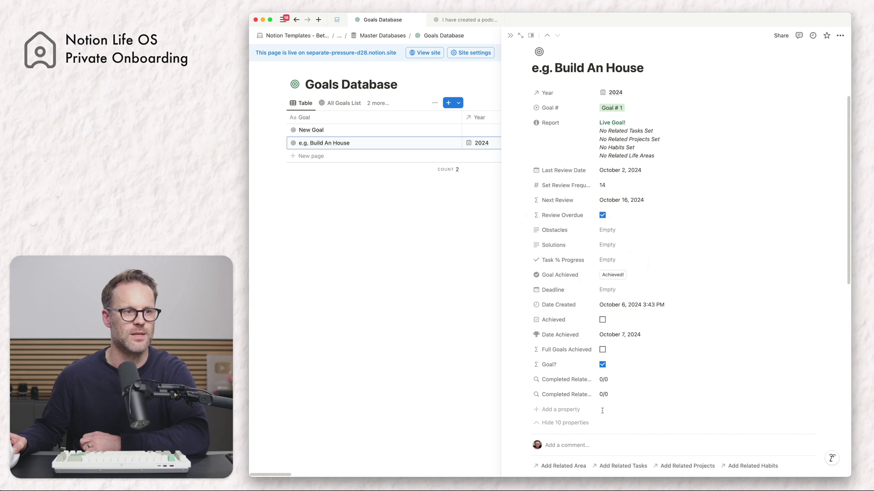
{"action": "left_click", "coordinate": [564, 423]}
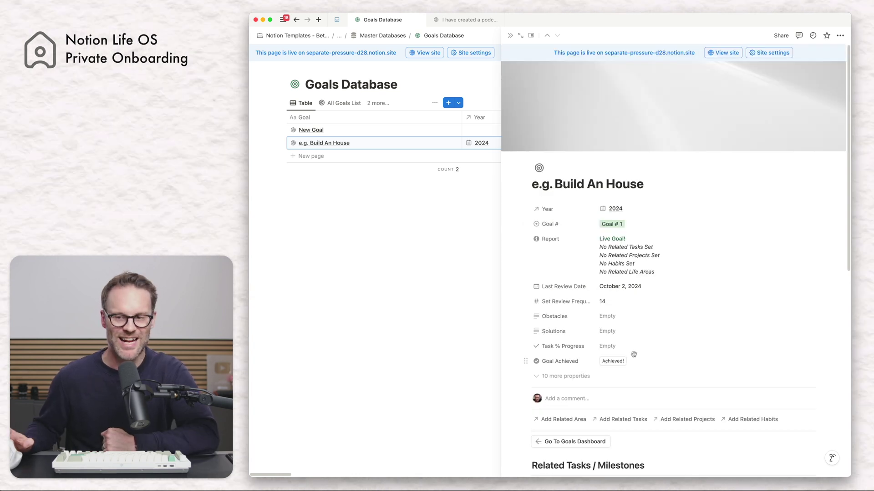
Step: Examine the goal's Report formula, then close the formula and the goal preview without making changes
{"action": "left_click", "coordinate": [662, 273]}
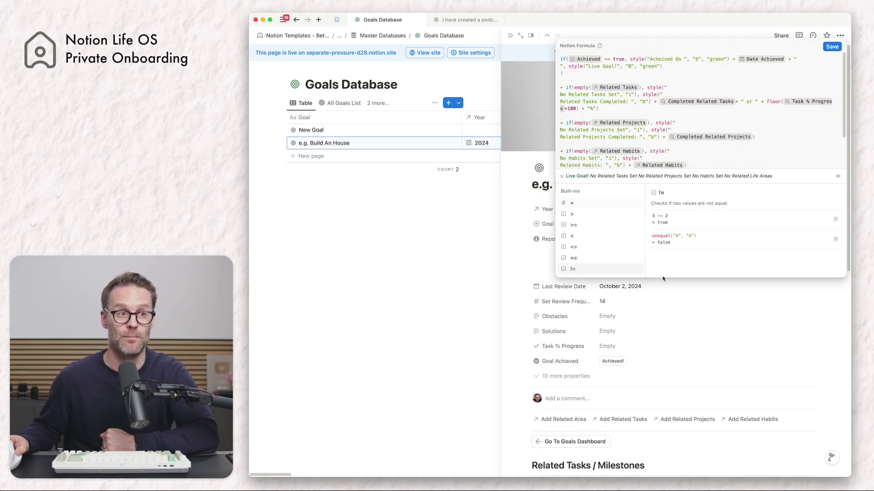
{"action": "left_click", "coordinate": [718, 306]}
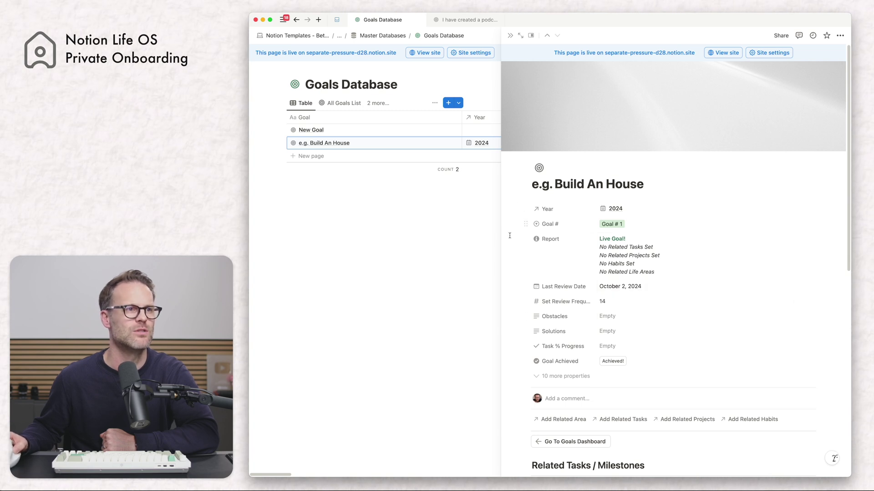
{"action": "left_click", "coordinate": [440, 257]}
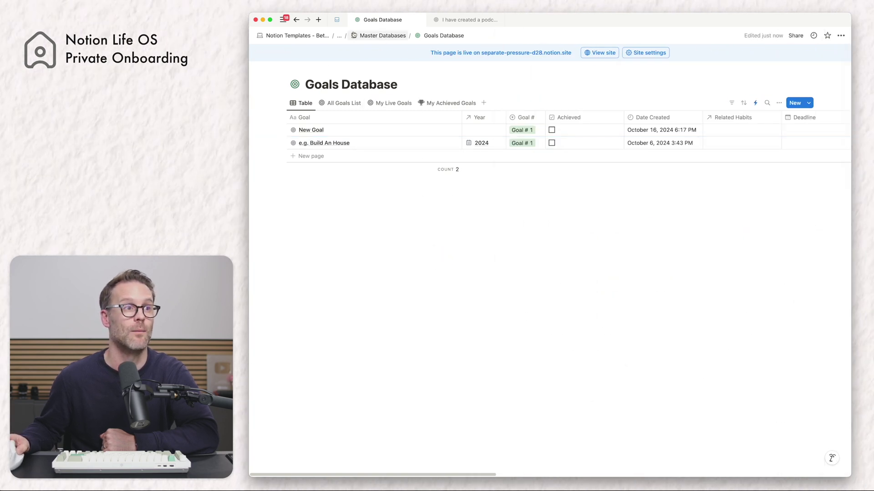
Step: On the Projects page, copy the Last Review Date through Review Overdue lines from the eg. Maintain & Review project's report formula
{"action": "left_click", "coordinate": [337, 36]}
{"action": "left_click", "coordinate": [334, 47]}
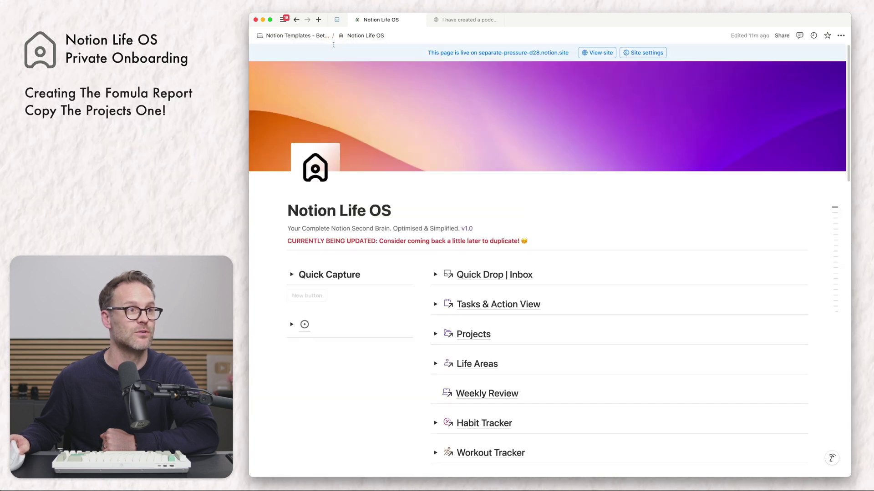
{"action": "left_click", "coordinate": [475, 337]}
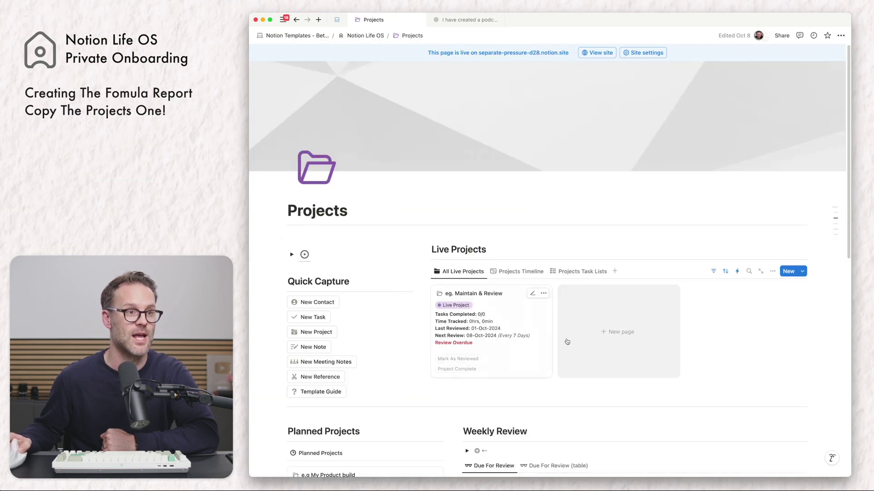
{"action": "left_click", "coordinate": [465, 323]}
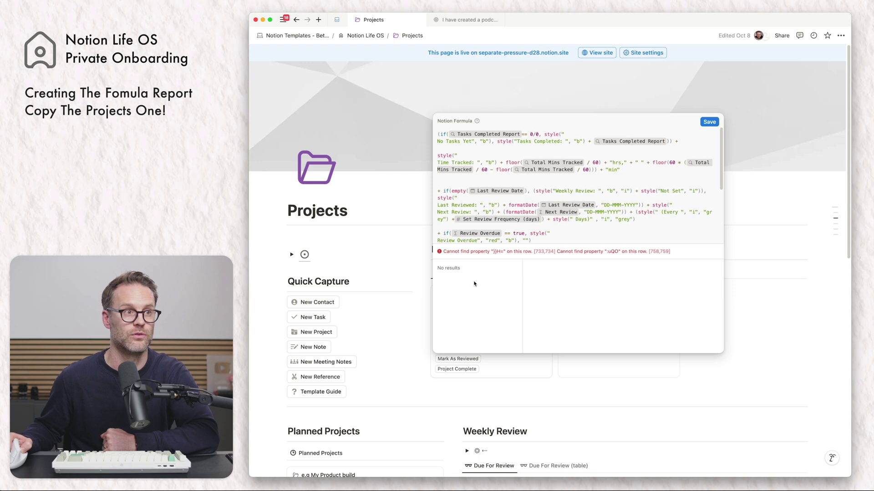
{"action": "scroll", "coordinate": [515, 190], "scroll_direction": "down", "scroll_amount": 2}
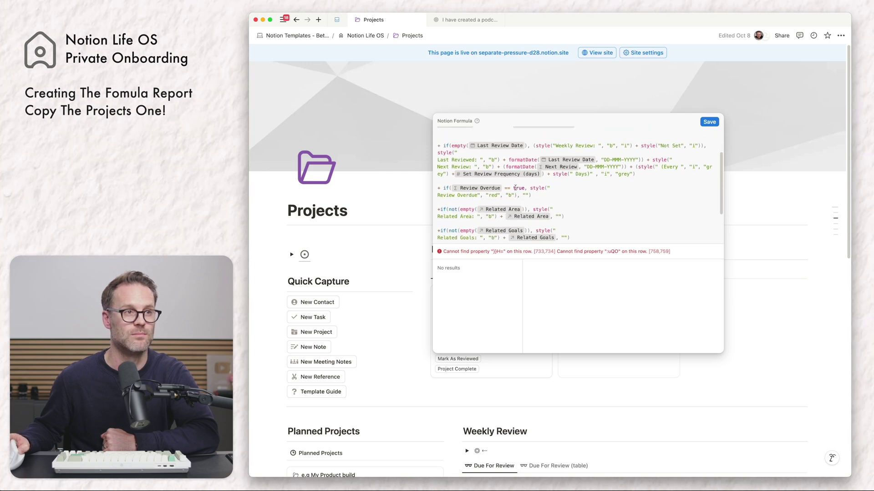
{"action": "left_click_drag", "start_coordinate": [531, 212], "coordinate": [434, 162]}
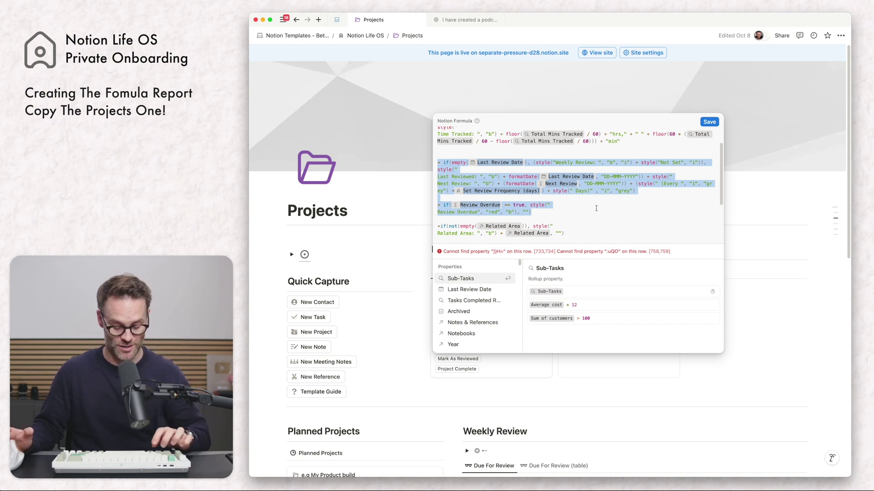
{"action": "key", "text": "super+c"}
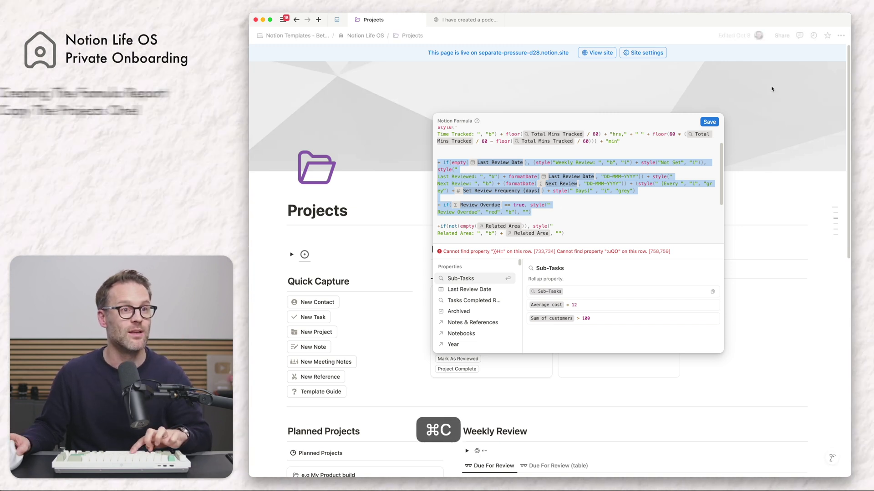
{"action": "left_click", "coordinate": [709, 122]}
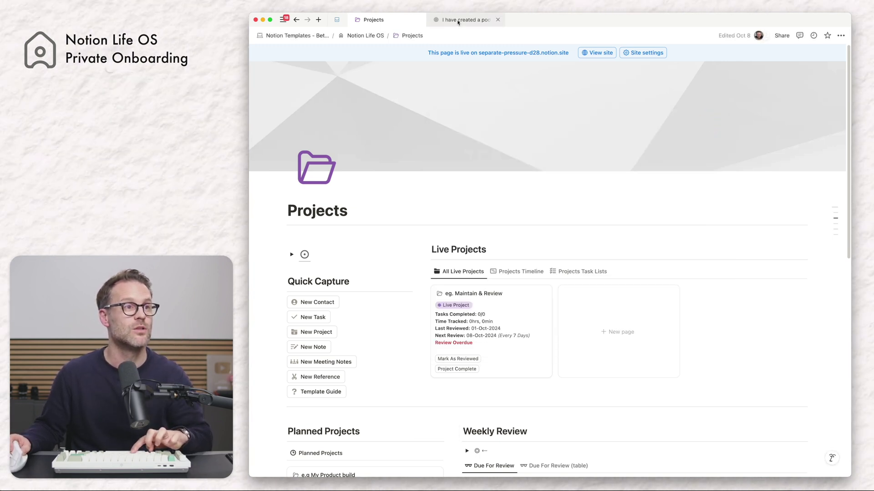
Step: Return to the Notion Life OS home page and open the e.g. Build An House goal as a full page
{"action": "left_click", "coordinate": [360, 35]}
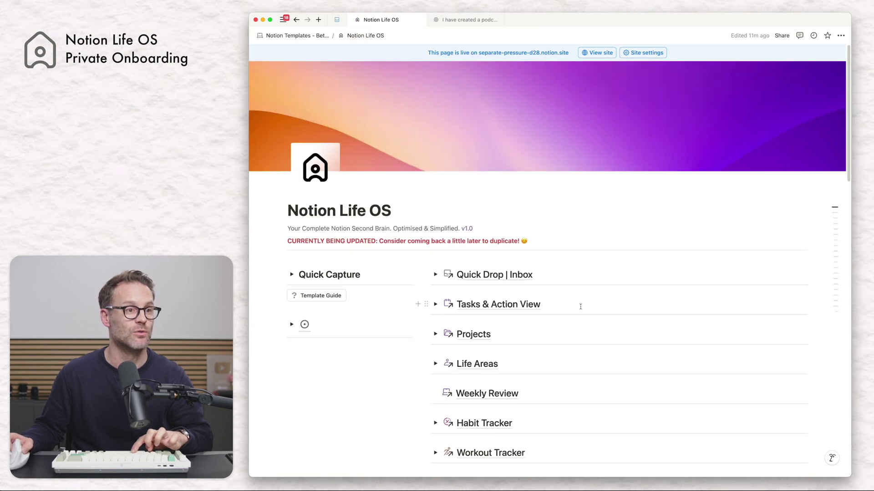
{"action": "scroll", "coordinate": [511, 341], "scroll_direction": "down", "scroll_amount": 5}
{"action": "left_click", "coordinate": [516, 413]}
{"action": "left_click", "coordinate": [521, 363]}
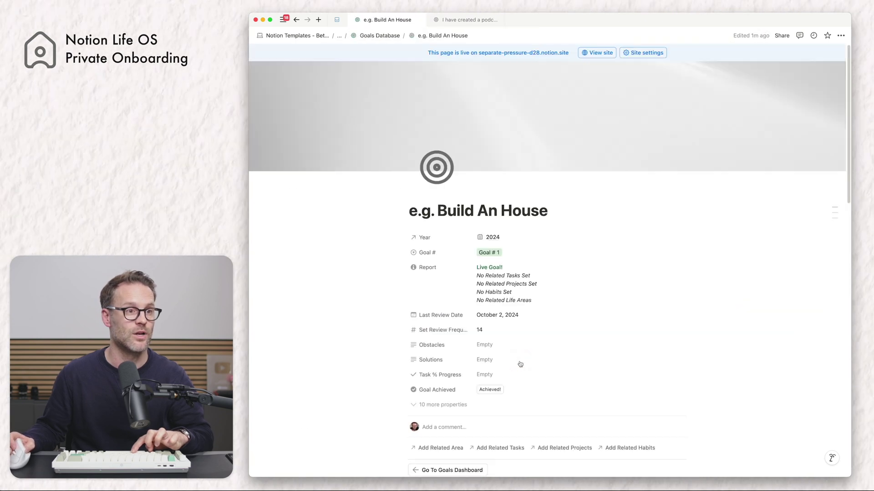
{"action": "scroll", "coordinate": [590, 299], "scroll_direction": "down", "scroll_amount": 1}
Step: Paste the copied review lines at the end of the goal's Report formula, on a new line below Related Area
{"action": "left_click", "coordinate": [509, 273]}
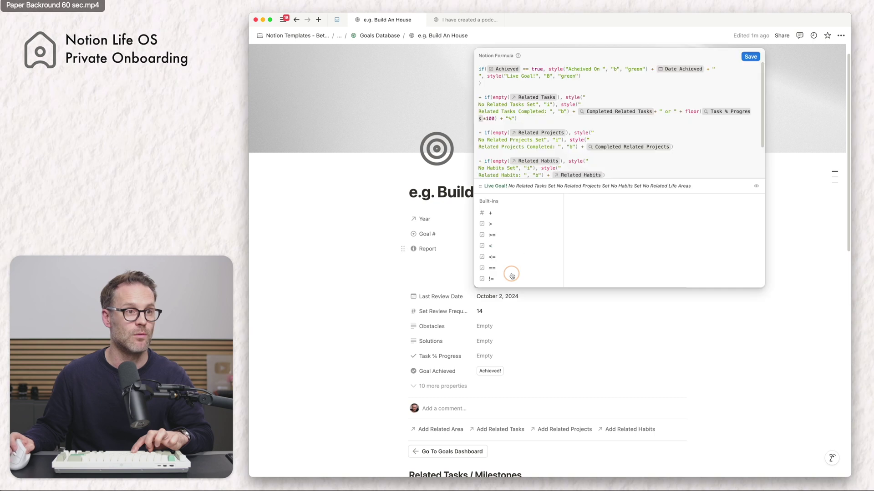
{"action": "scroll", "coordinate": [599, 159], "scroll_direction": "down", "scroll_amount": 3}
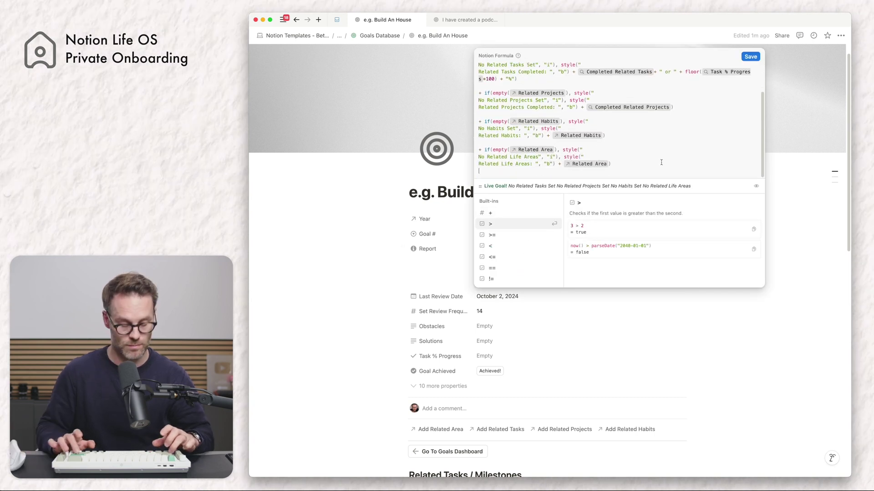
{"action": "key", "text": "shift+Return"}
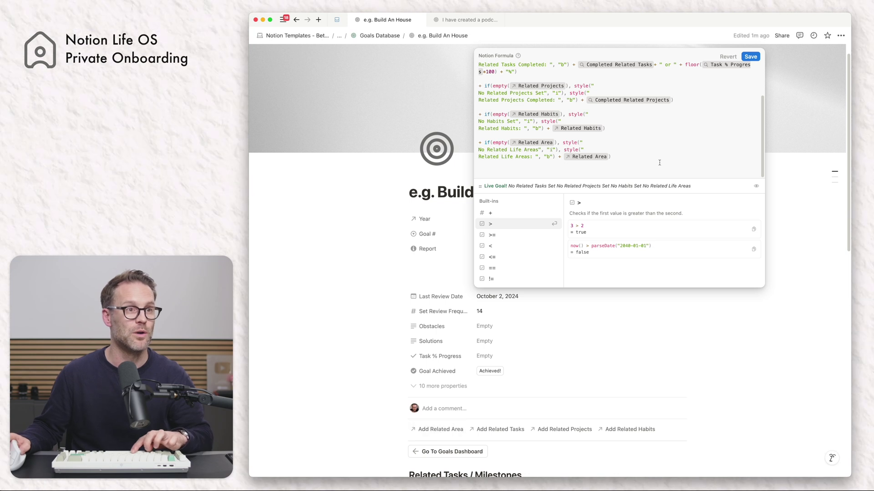
{"action": "key", "text": "super+v"}
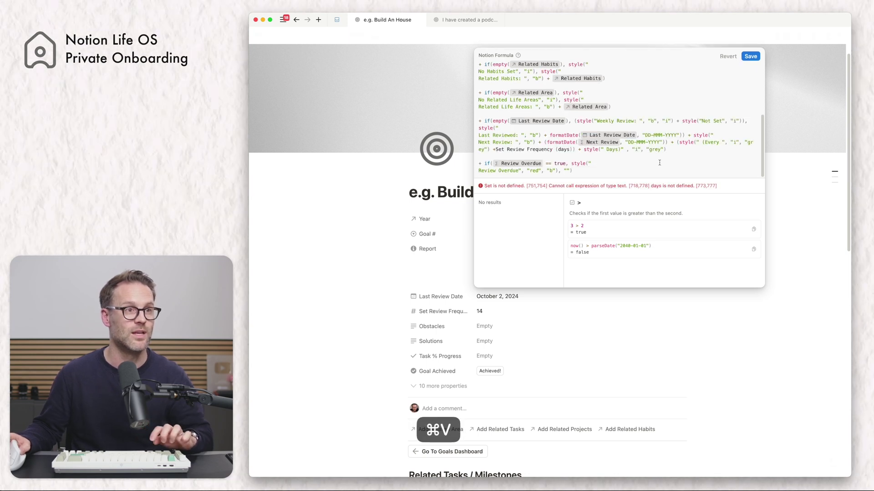
Step: Replace the plain text Set Review Frequency (days) in the Report formula with the Set Review Frequency (Days) property and save the formula
{"action": "scroll", "coordinate": [641, 138], "scroll_direction": "up", "scroll_amount": 1}
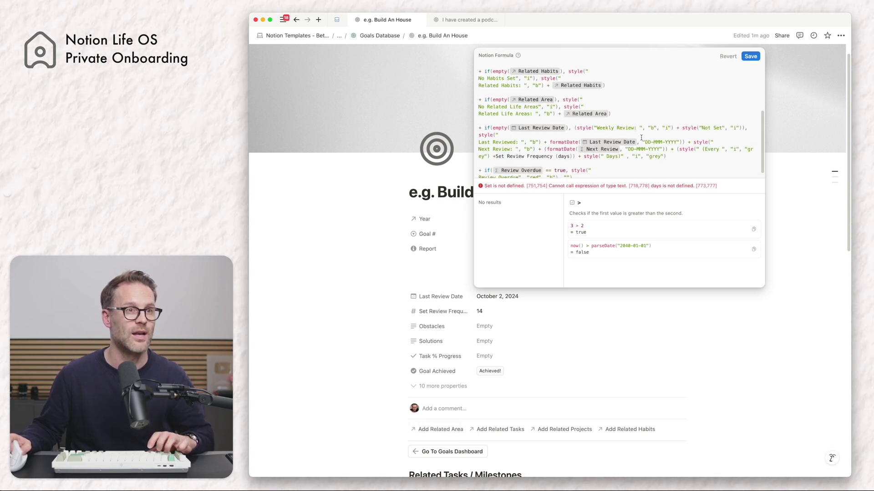
{"action": "left_click", "coordinate": [495, 157]}
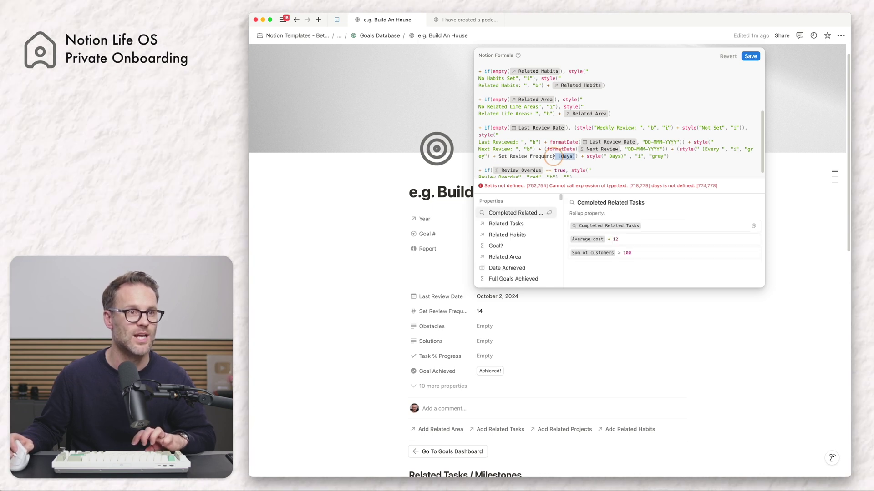
{"action": "left_click_drag", "start_coordinate": [554, 157], "coordinate": [499, 158]}
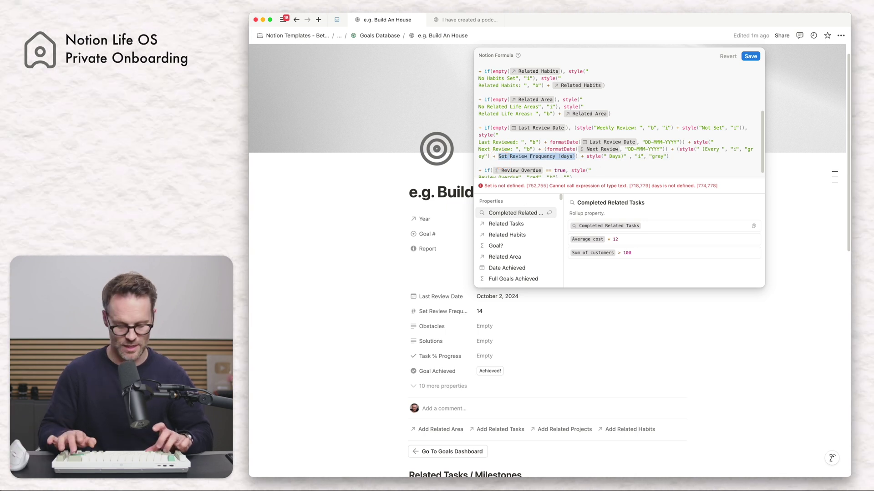
{"action": "type", "text": "Set"}
{"action": "left_click", "coordinate": [521, 214]}
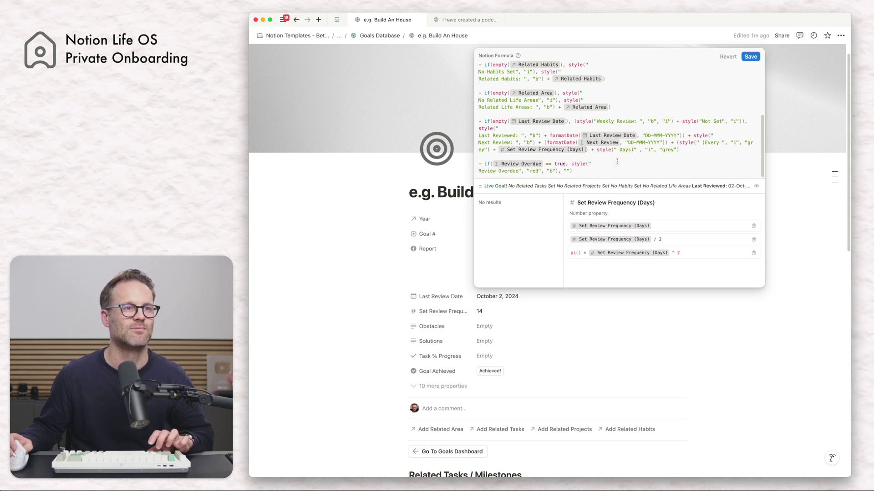
{"action": "left_click", "coordinate": [750, 58]}
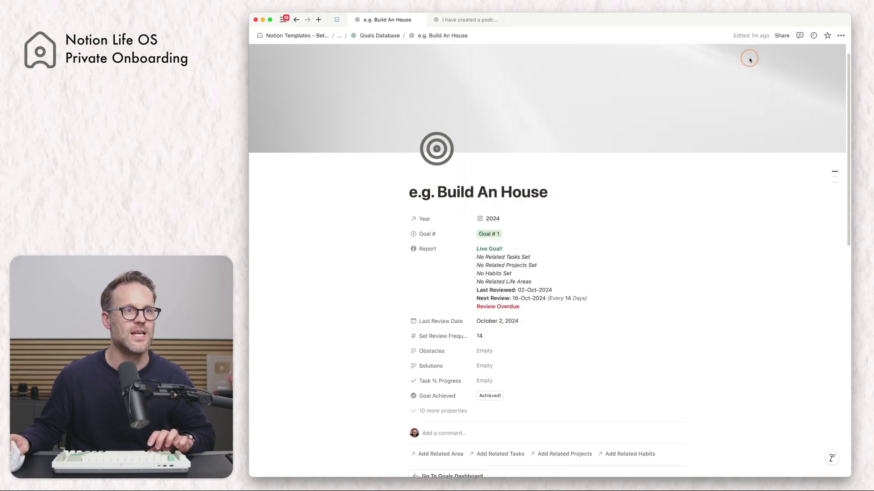
Step: Insert a line break before Last Reviewed in the goal's Report formula and save it
{"action": "left_click", "coordinate": [513, 298]}
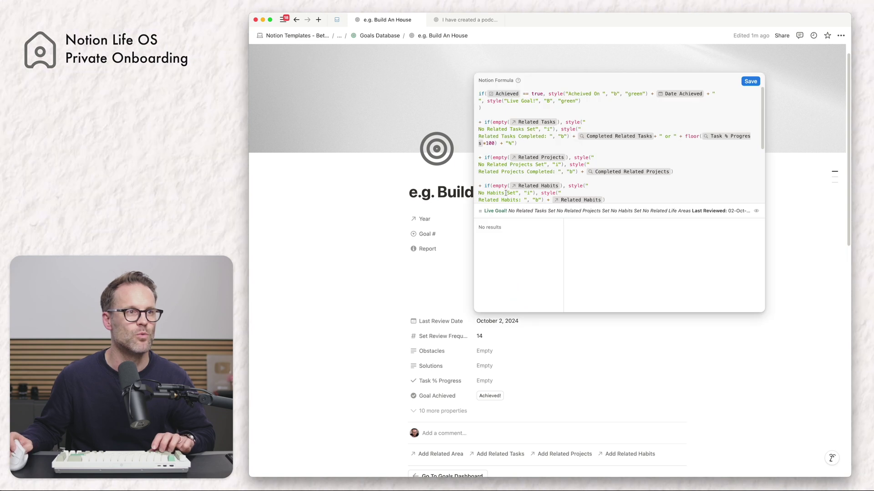
{"action": "scroll", "coordinate": [505, 193], "scroll_direction": "down", "scroll_amount": 5}
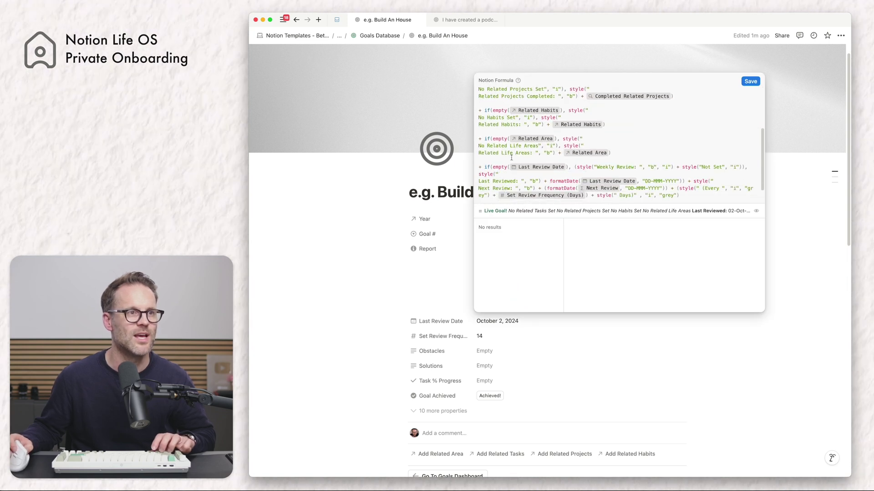
{"action": "scroll", "coordinate": [512, 158], "scroll_direction": "down", "scroll_amount": 2}
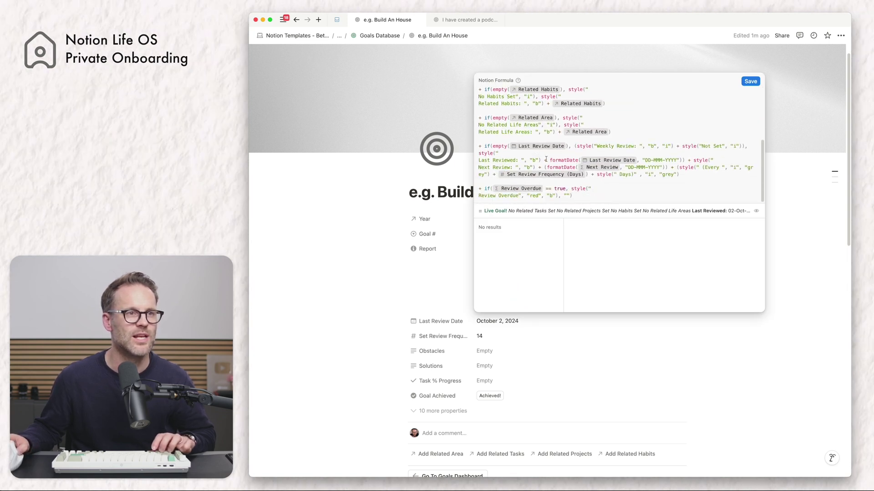
{"action": "left_click", "coordinate": [478, 160]}
{"action": "key", "text": "shift+Return"}
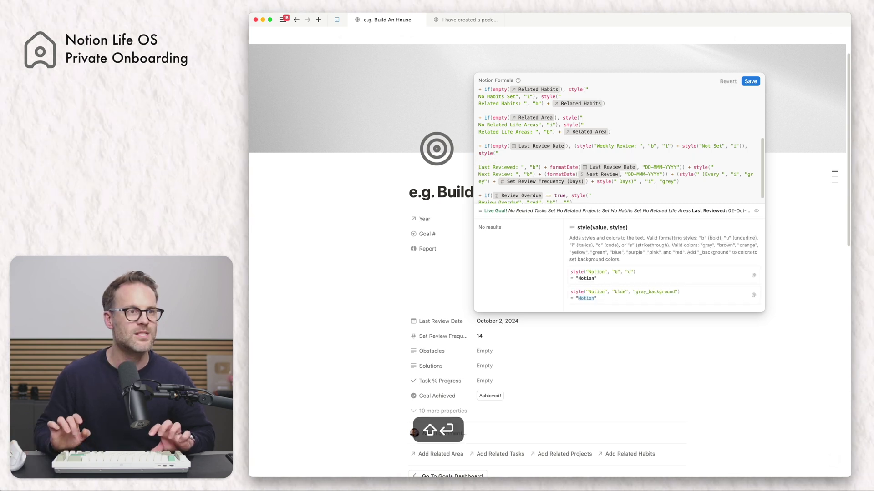
{"action": "left_click", "coordinate": [751, 81]}
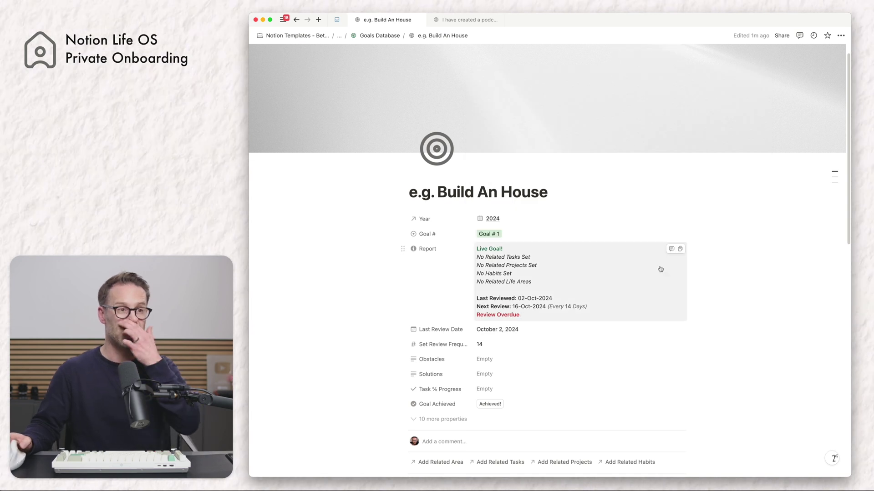
Step: Add a Button property named Mark As Reviewed to the e.g. Build An House goal
{"action": "scroll", "coordinate": [704, 206], "scroll_direction": "down", "scroll_amount": 3}
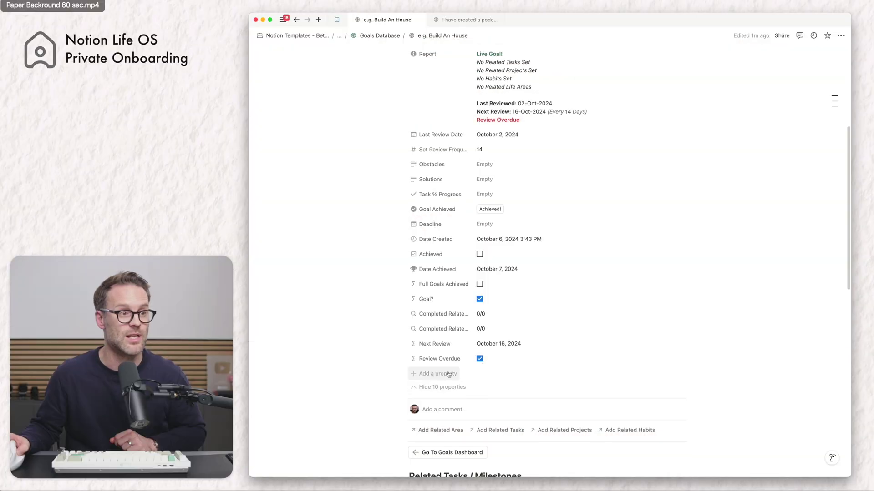
{"action": "left_click", "coordinate": [437, 373]}
{"action": "scroll", "coordinate": [469, 373], "scroll_direction": "down", "scroll_amount": 3}
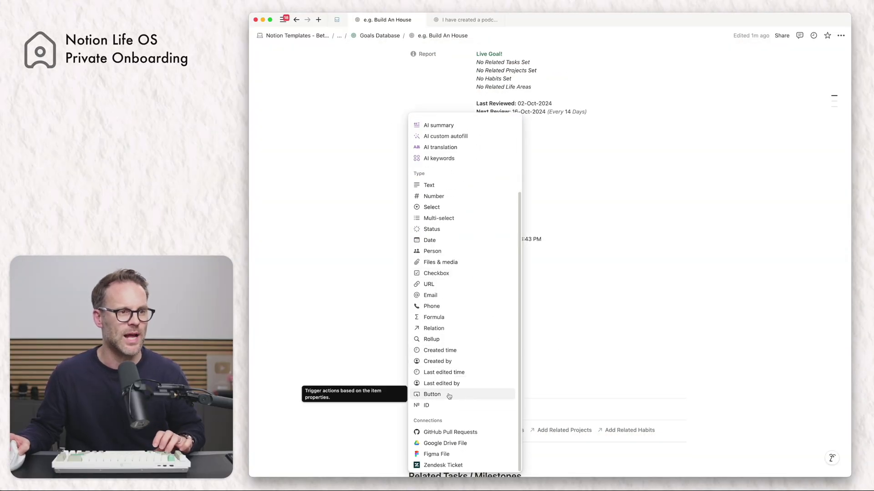
{"action": "left_click", "coordinate": [466, 396]}
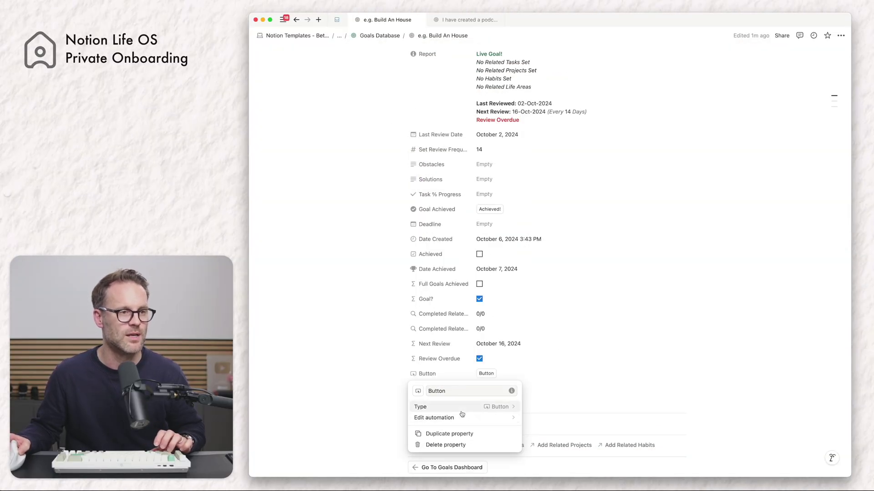
{"action": "left_click", "coordinate": [454, 391]}
{"action": "double_click", "coordinate": [453, 391]}
{"action": "type", "text": "Mar"}
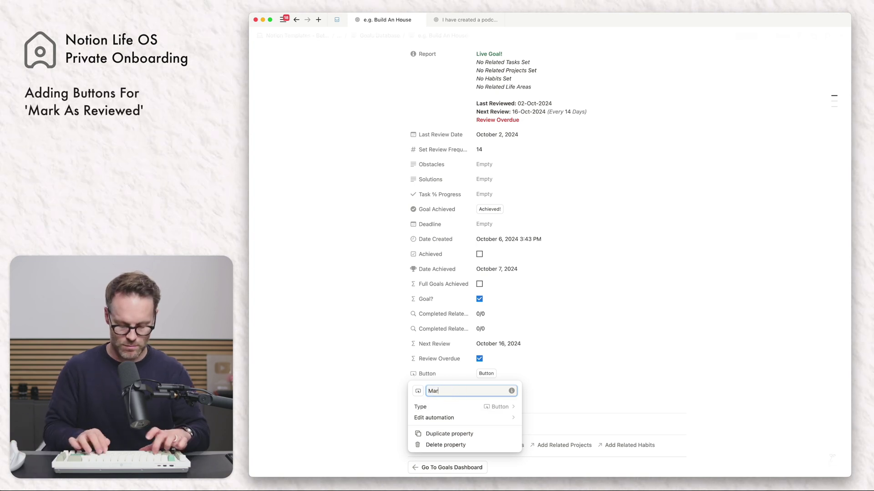
{"action": "type", "text": "k As Review"}
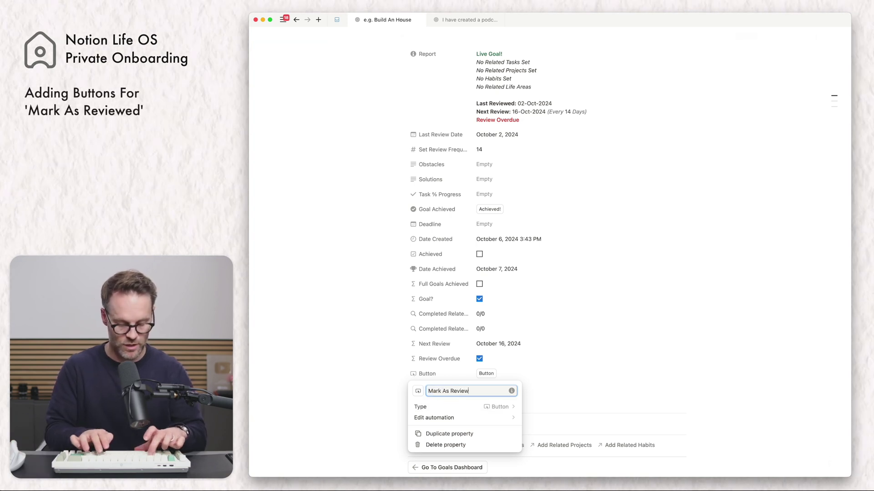
{"action": "type", "text": "w"}
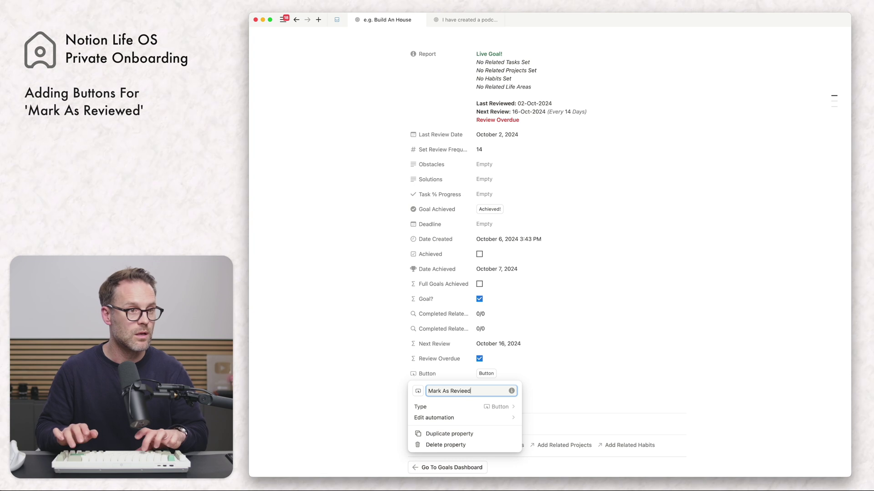
{"action": "type", "text": "ed"}
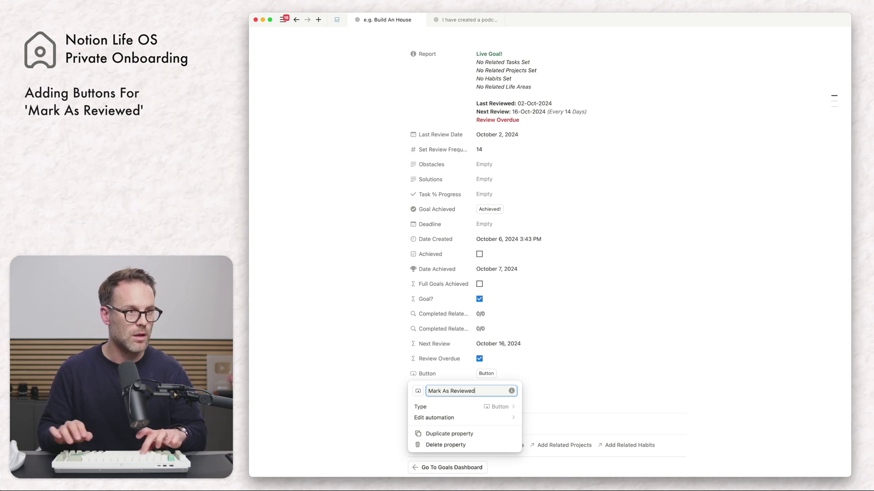
Step: Open the new button property's automation and set its label to Mark As Reviewed
{"action": "key", "text": "Down"}
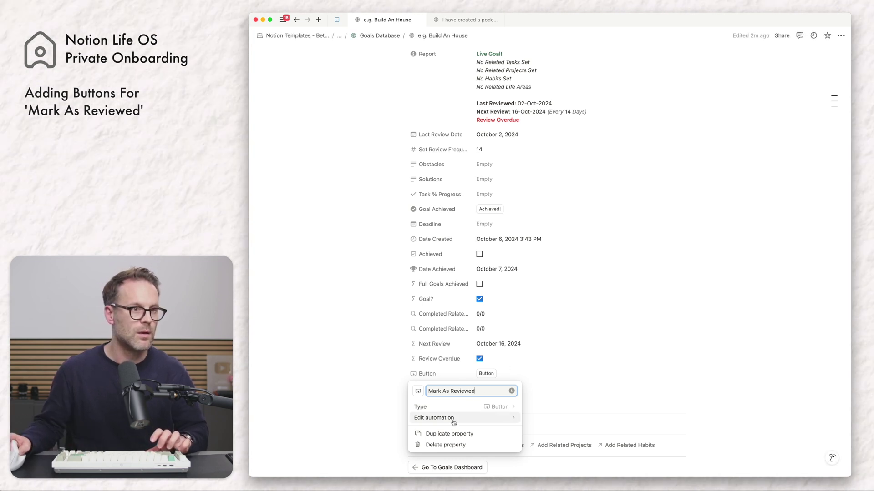
{"action": "key", "text": "Return"}
{"action": "left_click", "coordinate": [497, 175]}
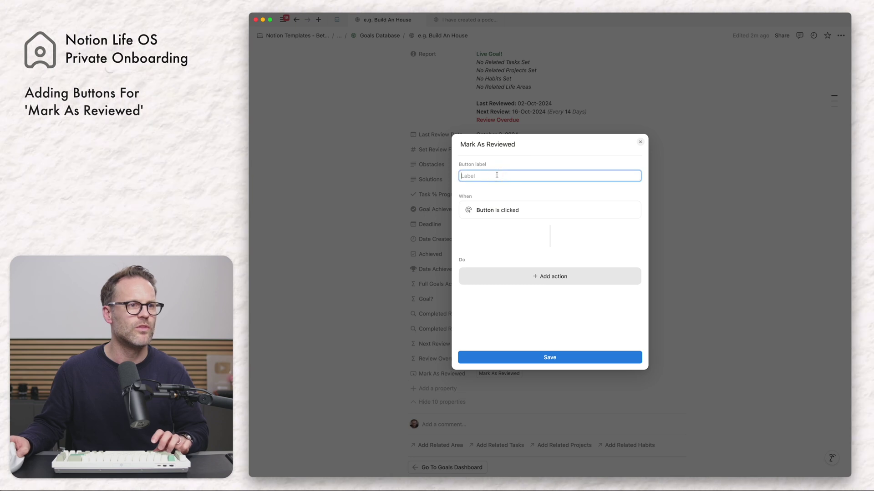
{"action": "type", "text": "Mark "}
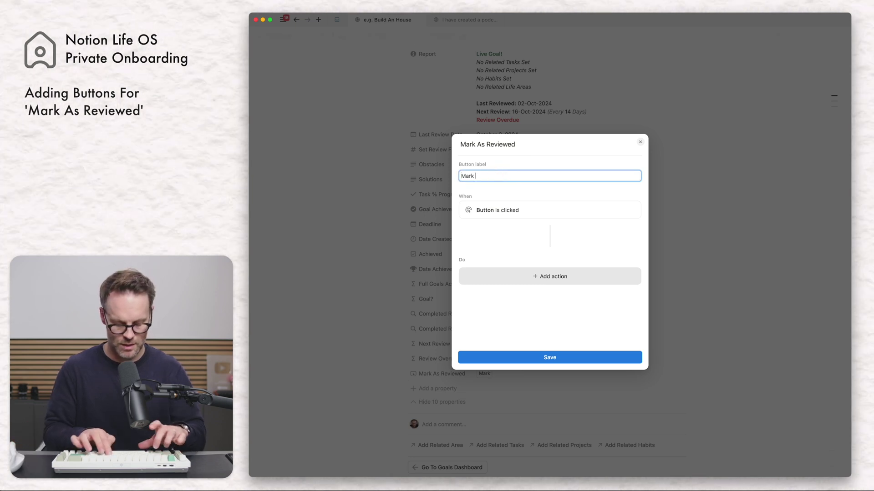
{"action": "type", "text": "As reviewe"}
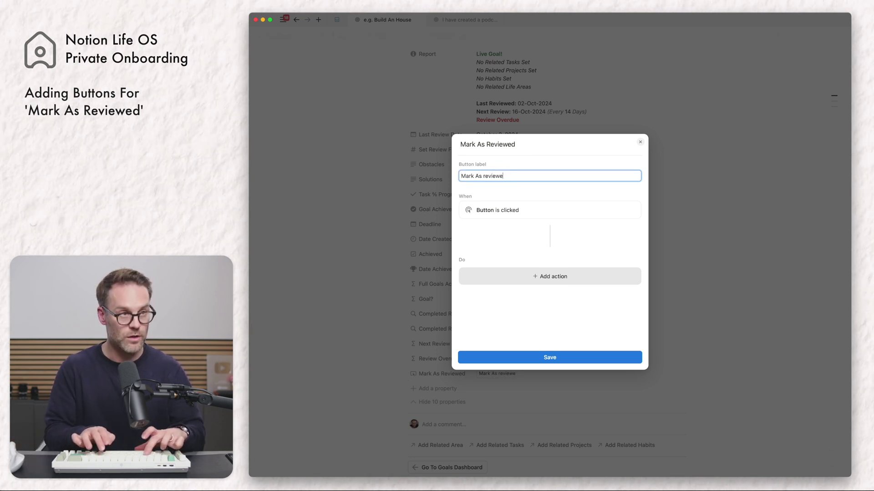
{"action": "type", "text": "d"}
Step: Add an edit property action that sets Last Review Date to Date triggered, and save the button automation
{"action": "left_click", "coordinate": [555, 279]}
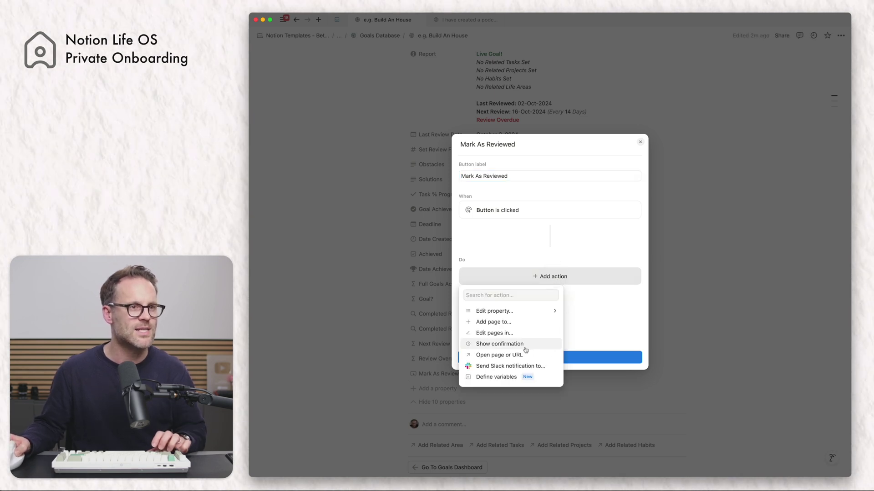
{"action": "left_click", "coordinate": [505, 312]}
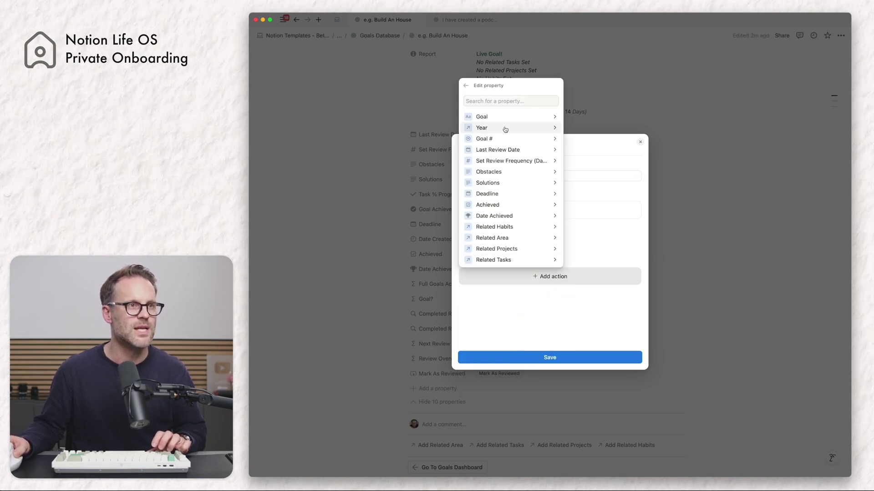
{"action": "left_click", "coordinate": [519, 151]}
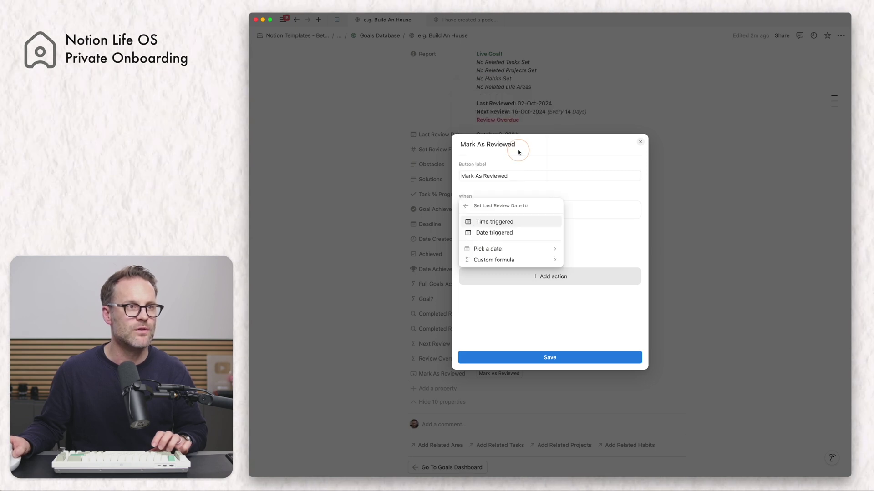
{"action": "left_click", "coordinate": [498, 234]}
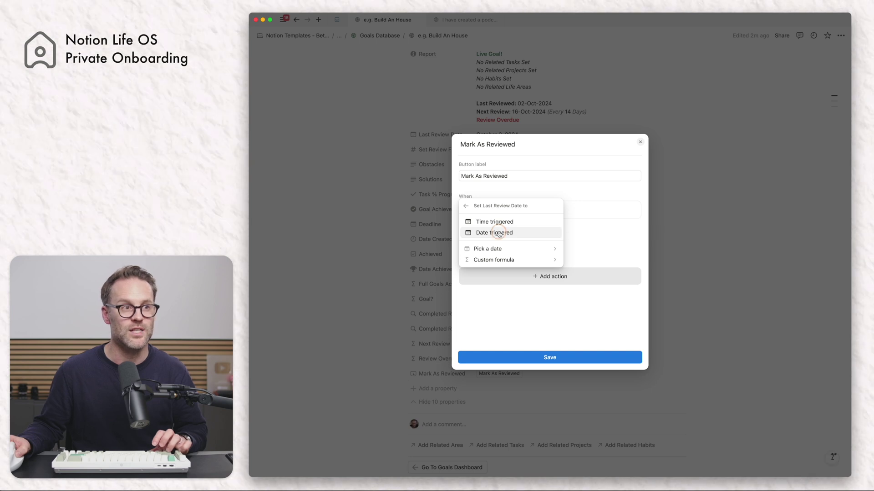
{"action": "left_click", "coordinate": [546, 358]}
Step: Move the Mark As Reviewed property directly above Goal Achieved and collapse the goal's extra properties
{"action": "left_click", "coordinate": [440, 373]}
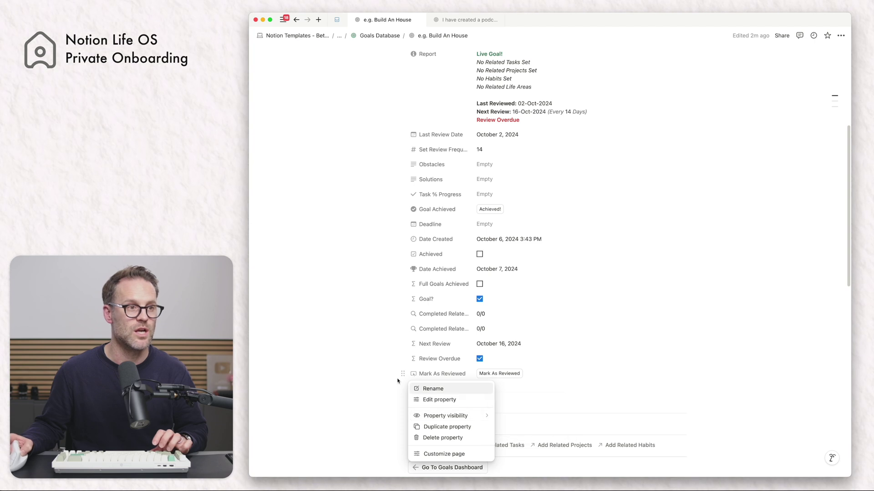
{"action": "left_click", "coordinate": [418, 255]}
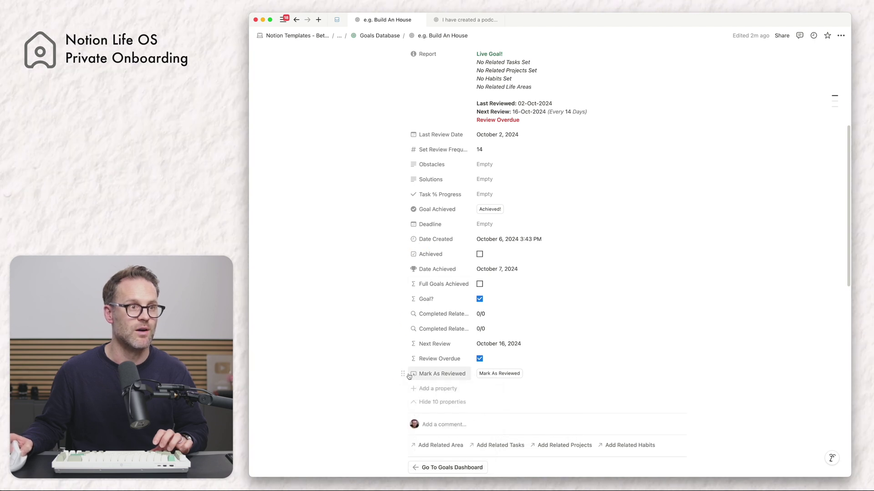
{"action": "left_click_drag", "start_coordinate": [404, 374], "coordinate": [414, 210]}
{"action": "left_click", "coordinate": [425, 402]}
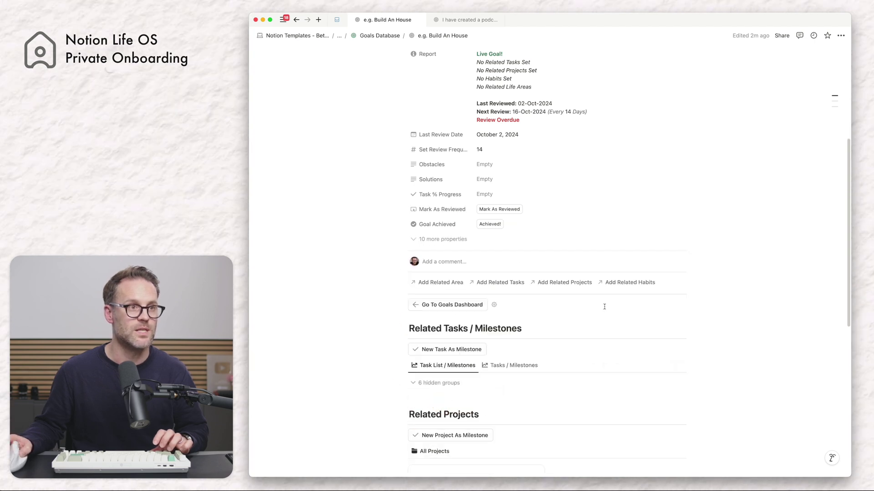
Step: Mark the e.g. Build An House goal as reviewed with its new button
{"action": "scroll", "coordinate": [605, 310], "scroll_direction": "up", "scroll_amount": 5}
{"action": "scroll", "coordinate": [604, 310], "scroll_direction": "down", "scroll_amount": 2}
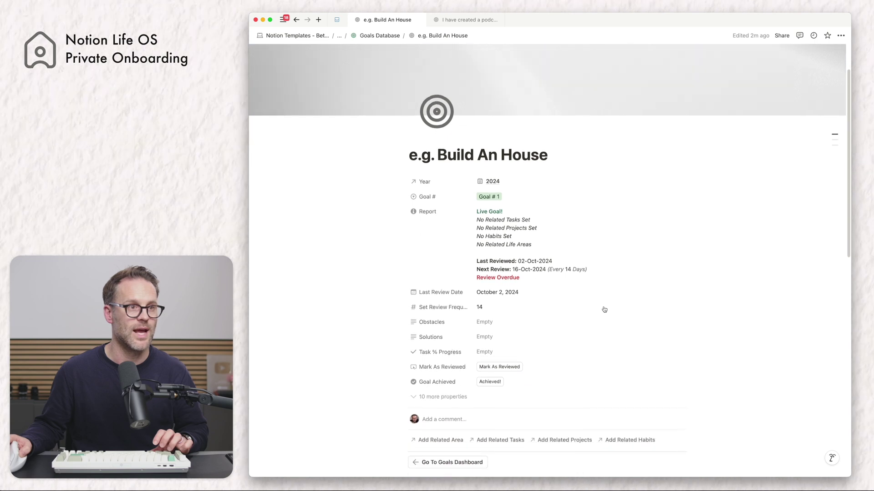
{"action": "left_click", "coordinate": [513, 367]}
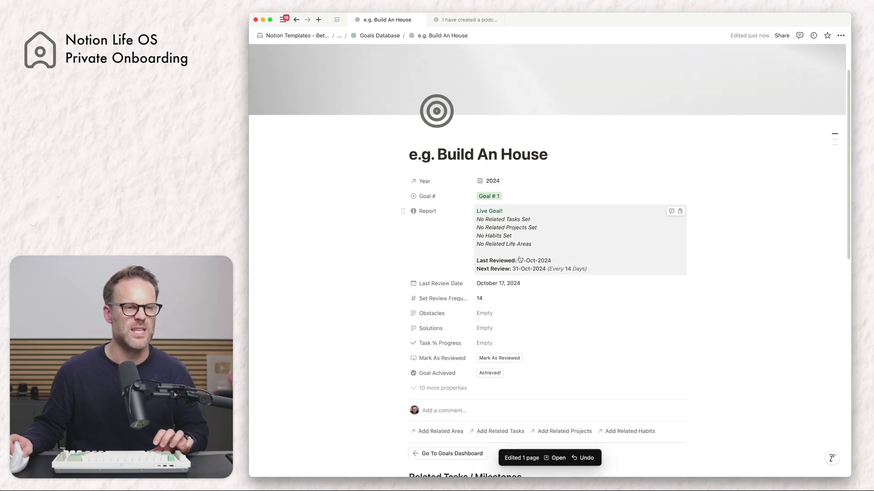
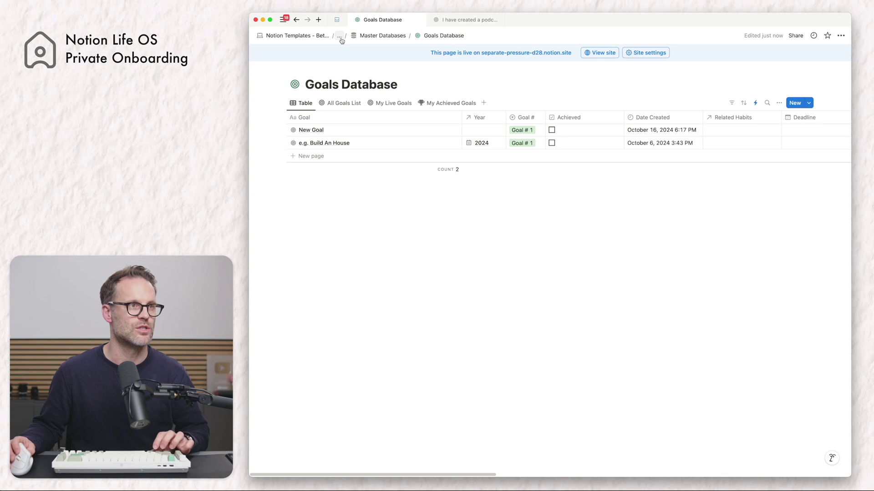
Step: Return to the Notion Life OS home page, expand its navigation toggle and open Goal Setting & Yearly Planner
{"action": "left_click", "coordinate": [329, 48]}
{"action": "scroll", "coordinate": [302, 140], "scroll_direction": "down", "scroll_amount": 5}
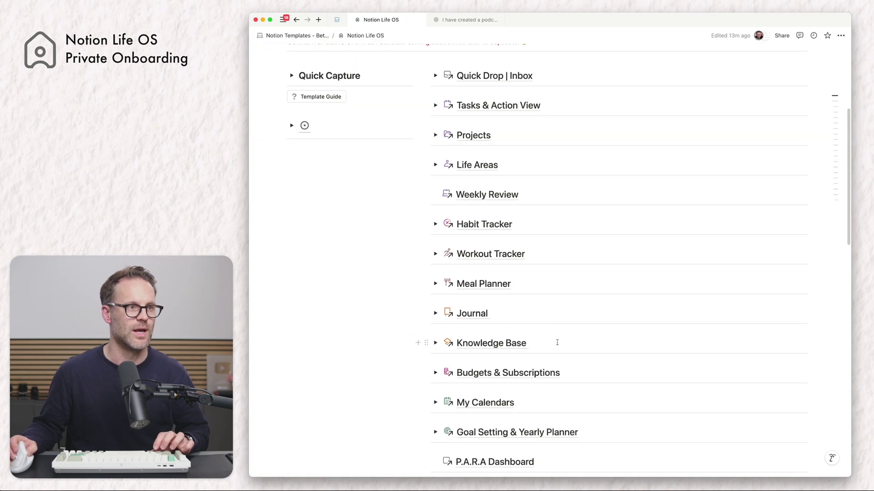
{"action": "left_click", "coordinate": [292, 127]}
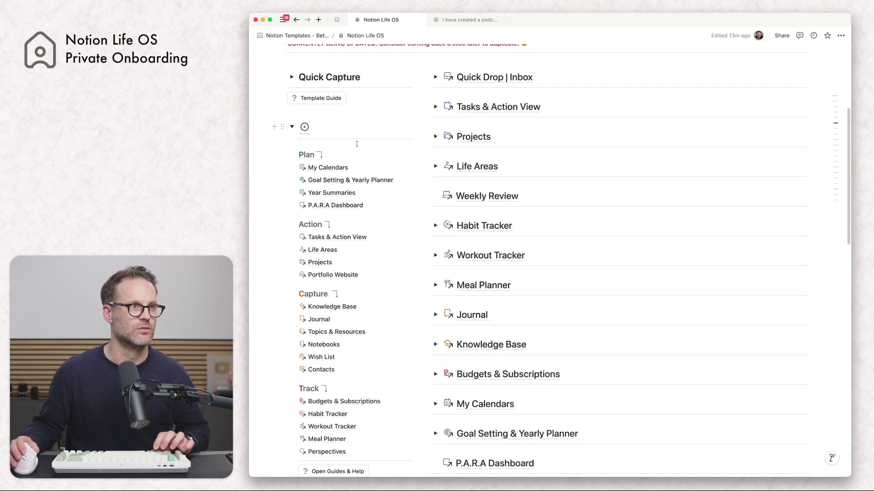
{"action": "left_click", "coordinate": [355, 180]}
{"action": "scroll", "coordinate": [527, 337], "scroll_direction": "down", "scroll_amount": 3}
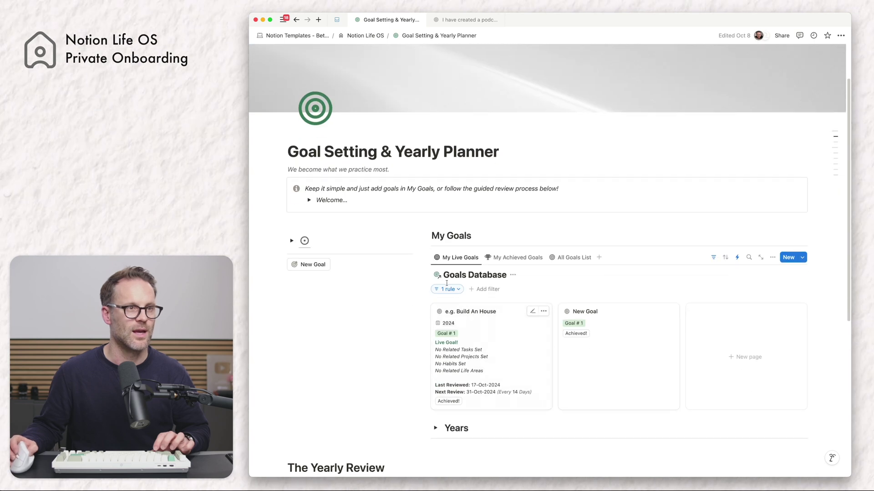
Step: Show the Mark As Reviewed property in the My Live Goals gallery and place it above Goal Achieved
{"action": "left_click", "coordinate": [773, 258]}
{"action": "left_click", "coordinate": [809, 128]}
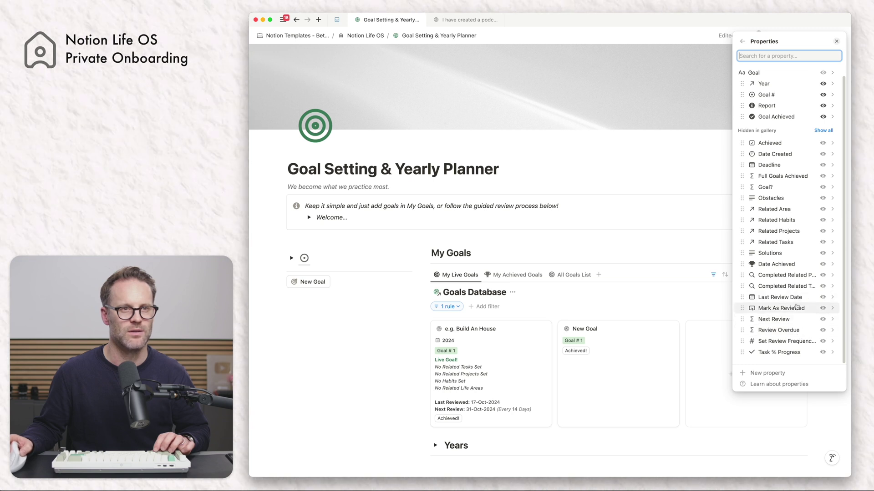
{"action": "left_click", "coordinate": [823, 308]}
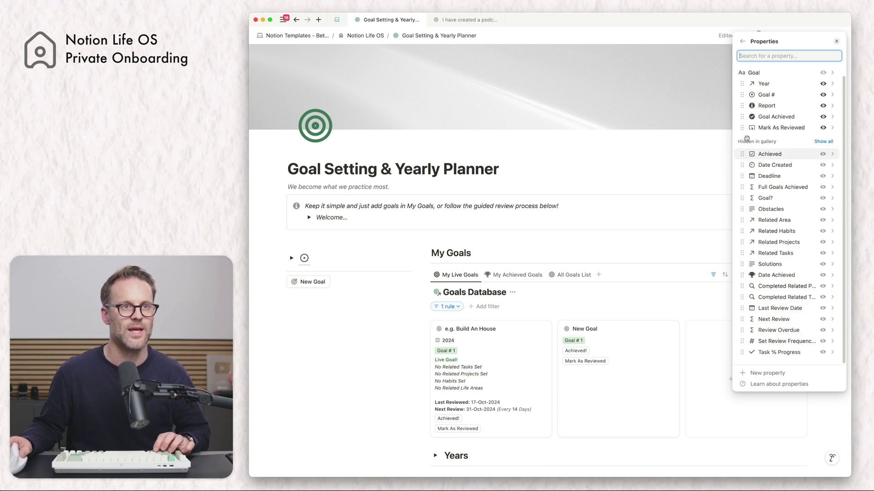
{"action": "left_click_drag", "start_coordinate": [743, 117], "coordinate": [743, 117]}
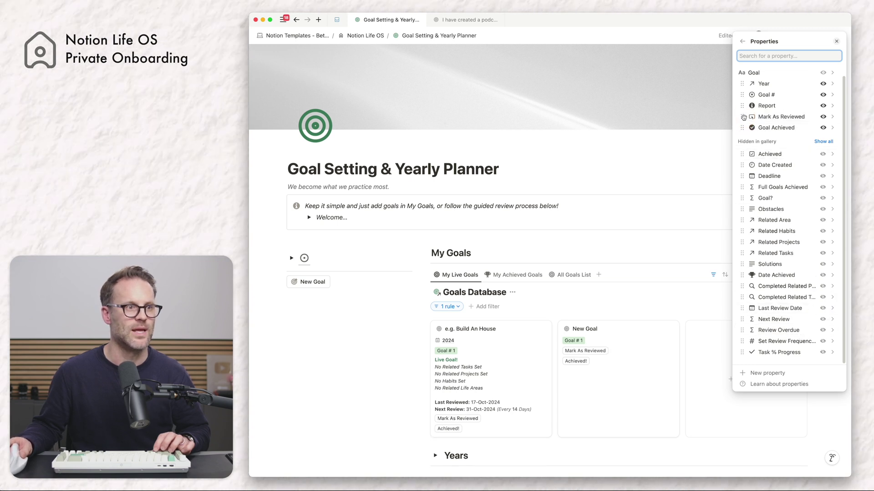
{"action": "left_click", "coordinate": [643, 299]}
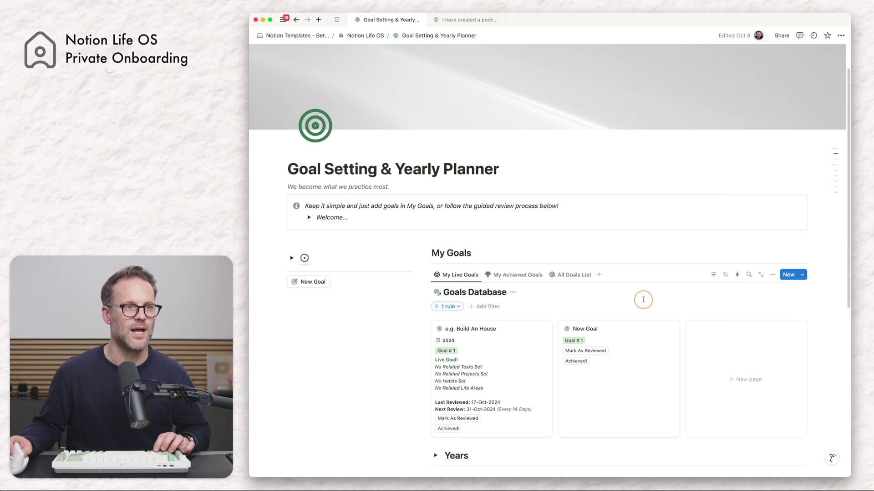
Step: Go back to the Notion Life OS home page, collapse the navigation toggle and open the Weekly Review page
{"action": "left_click", "coordinate": [305, 258]}
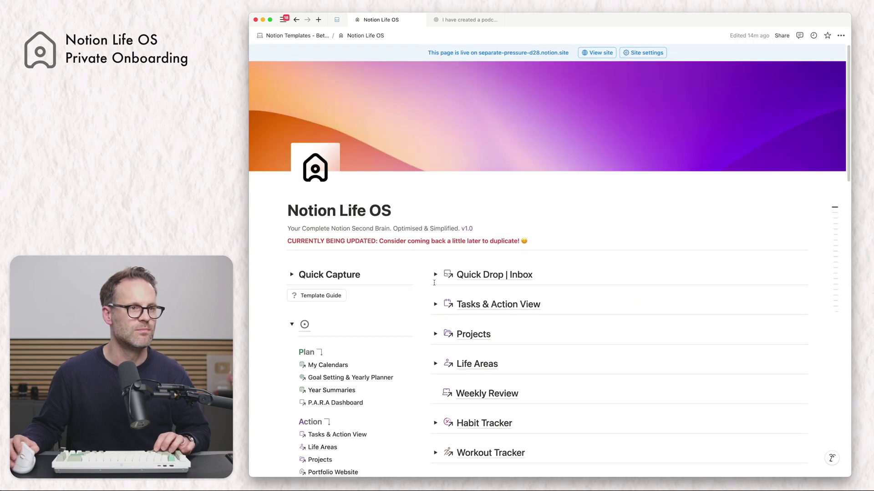
{"action": "left_click", "coordinate": [291, 325]}
{"action": "left_click", "coordinate": [479, 396]}
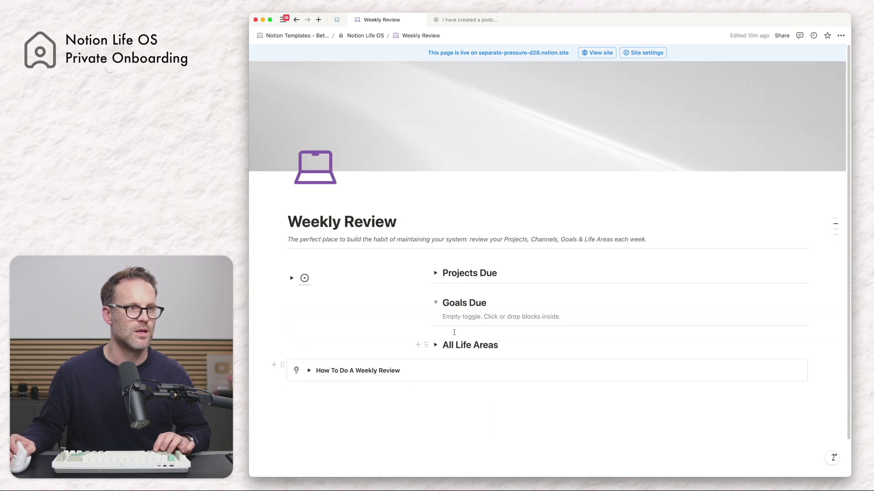
Step: Insert a linked view of the Goals Database inside the Goals Due toggle, using the existing My Live Goals view
{"action": "left_click", "coordinate": [458, 317]}
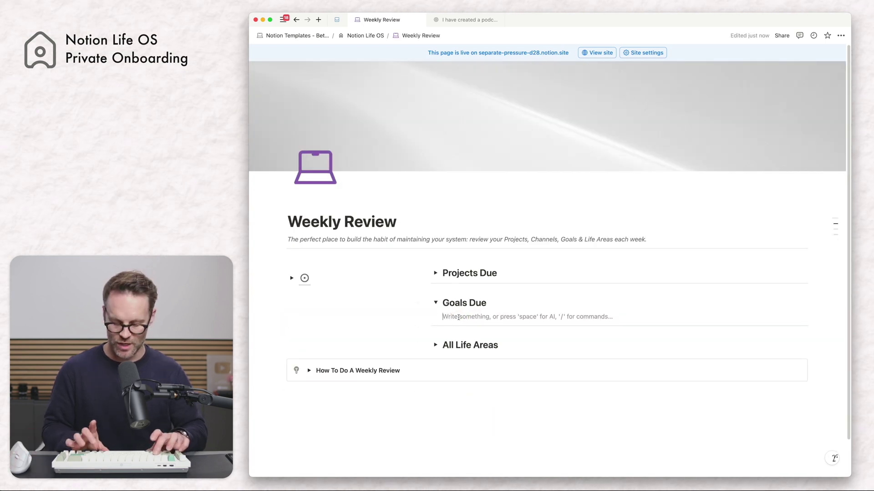
{"action": "type", "text": "/table"}
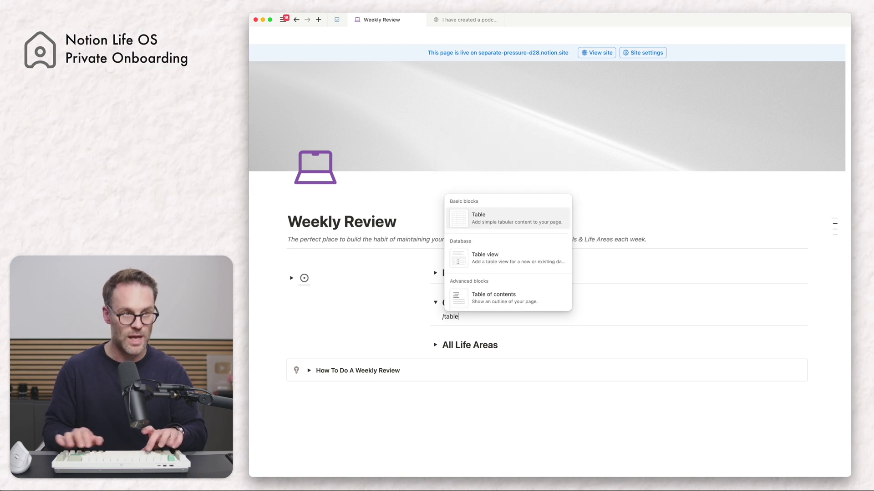
{"action": "left_click", "coordinate": [500, 263]}
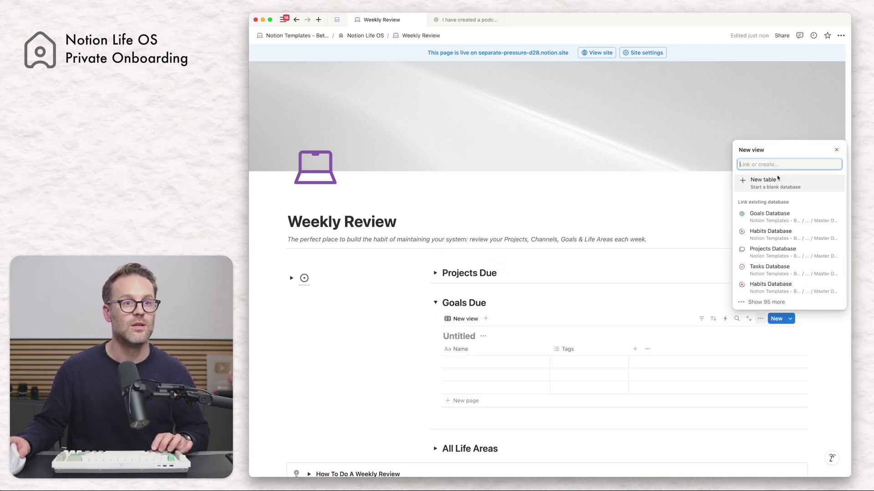
{"action": "left_click", "coordinate": [809, 223]}
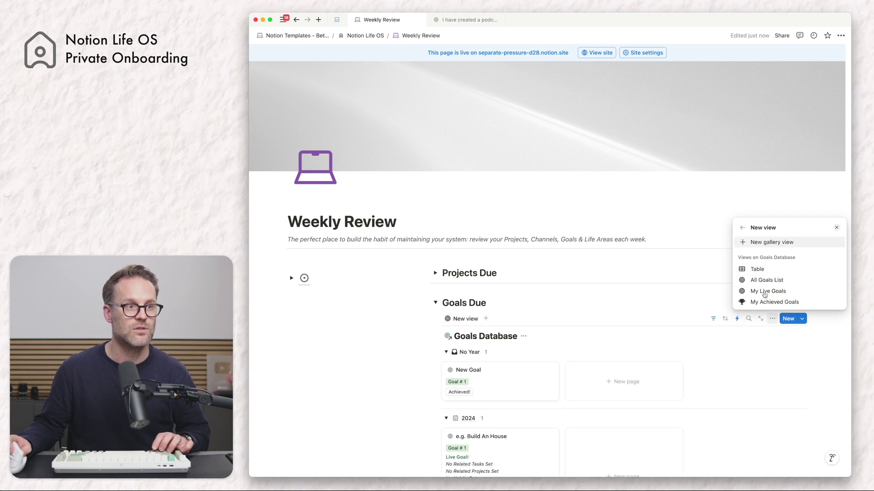
{"action": "left_click", "coordinate": [767, 291]}
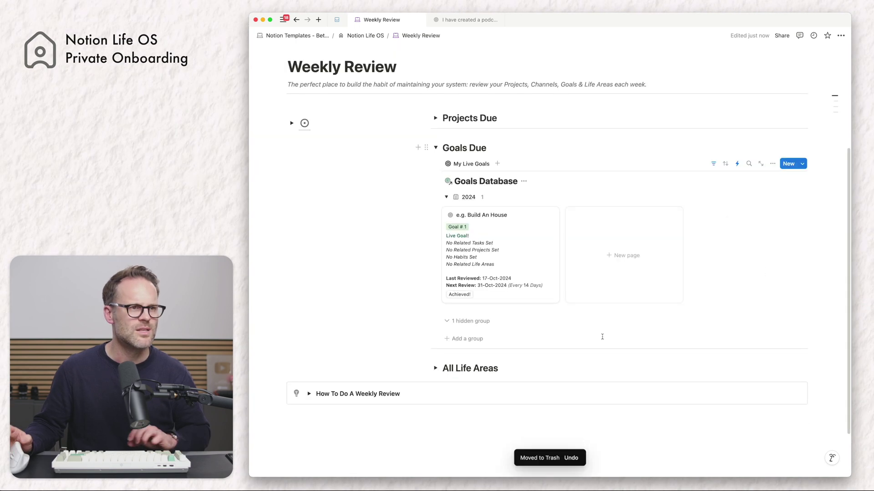
Step: Show the Mark As Reviewed property on the Goals Due gallery cards and hide the linked database's title
{"action": "left_click", "coordinate": [773, 163]}
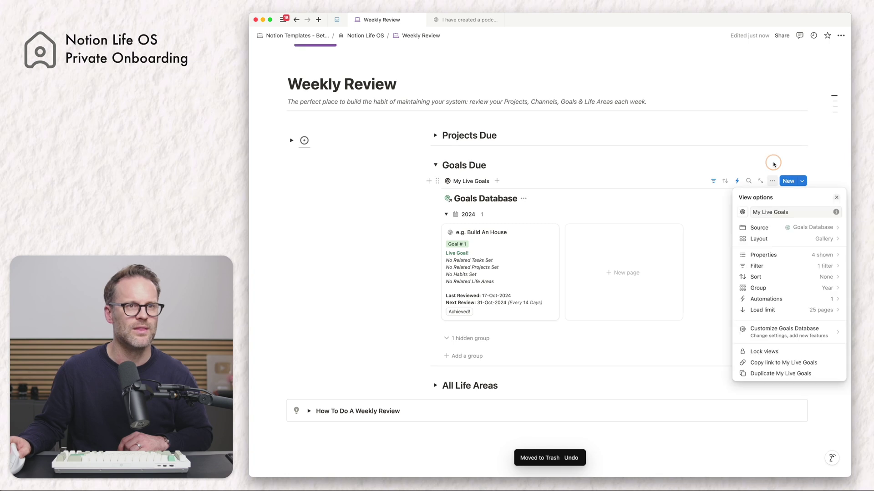
{"action": "left_click", "coordinate": [815, 254]}
{"action": "scroll", "coordinate": [824, 364], "scroll_direction": "down", "scroll_amount": 1}
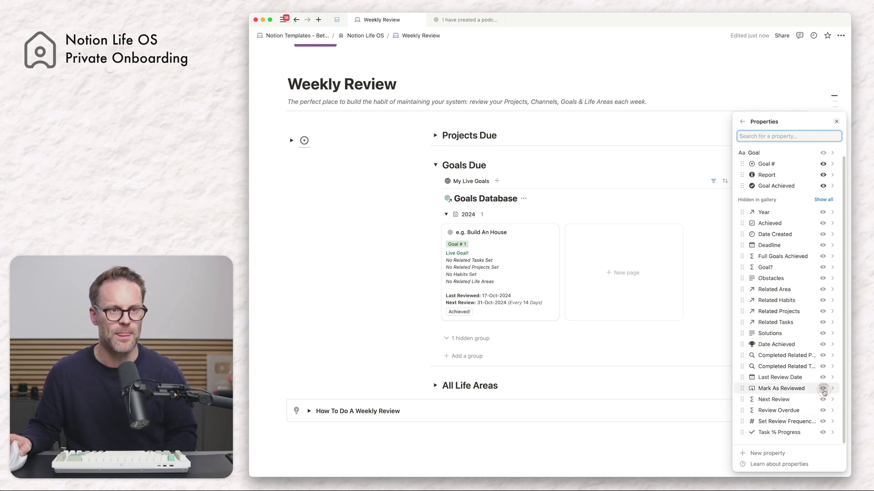
{"action": "left_click", "coordinate": [823, 388]}
{"action": "left_click", "coordinate": [527, 199]}
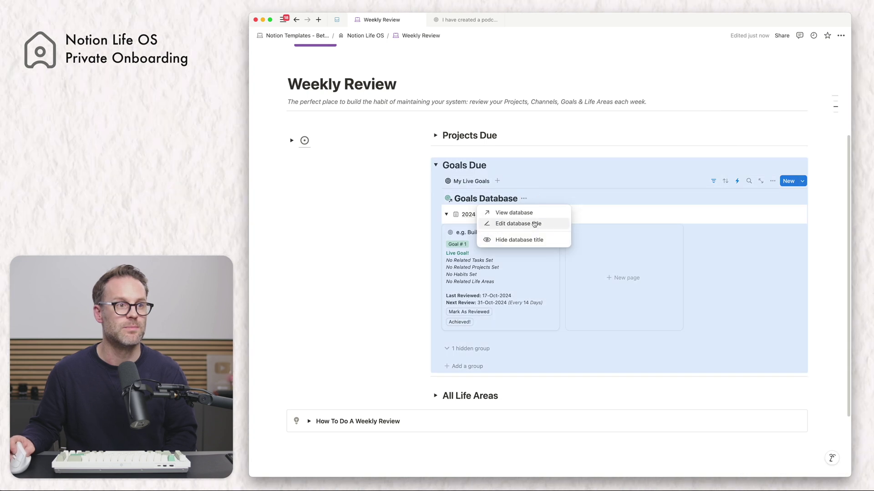
{"action": "left_click", "coordinate": [525, 242]}
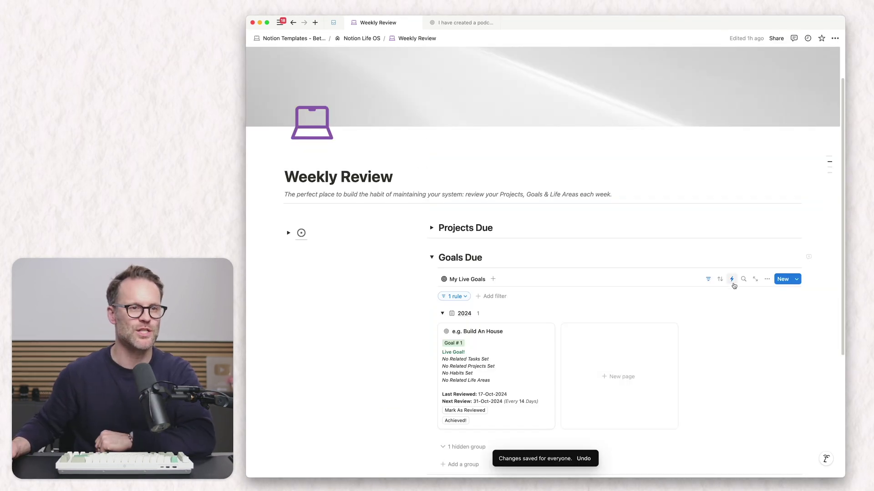
Step: Add a filter rule to the Goals Due view requiring Review Overdue to be Checked, and save it for everyone
{"action": "left_click", "coordinate": [709, 280]}
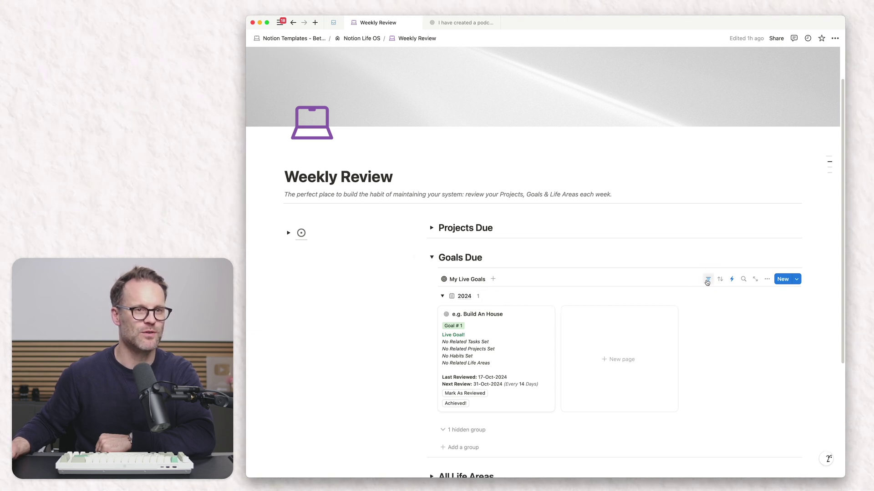
{"action": "left_click", "coordinate": [707, 281]}
{"action": "left_click", "coordinate": [469, 297]}
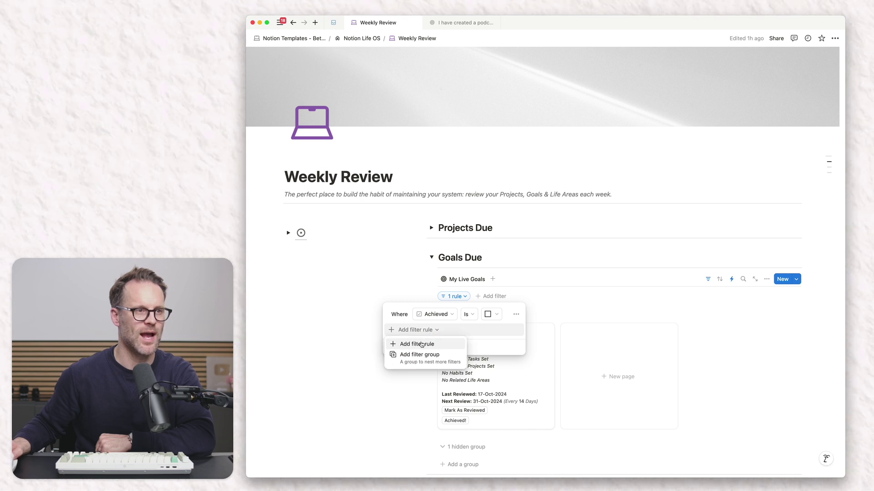
{"action": "left_click", "coordinate": [421, 345]}
{"action": "left_click", "coordinate": [434, 330]}
{"action": "scroll", "coordinate": [436, 276], "scroll_direction": "down", "scroll_amount": 3}
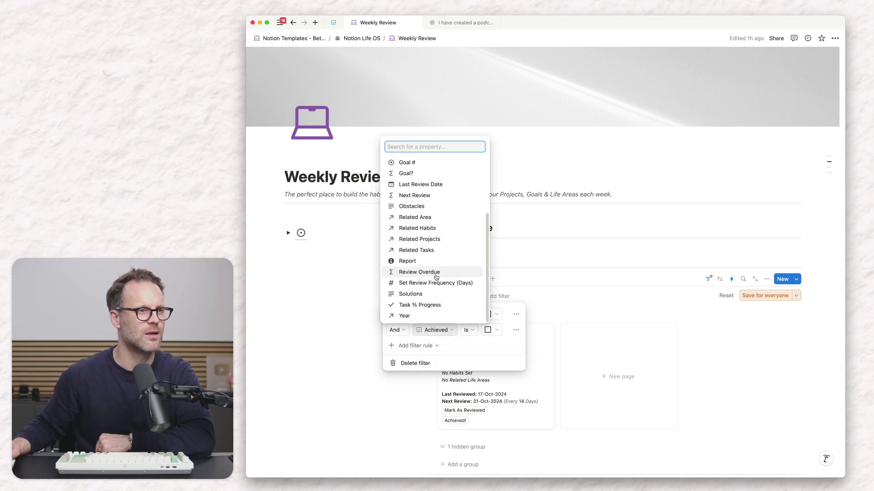
{"action": "left_click", "coordinate": [418, 272]}
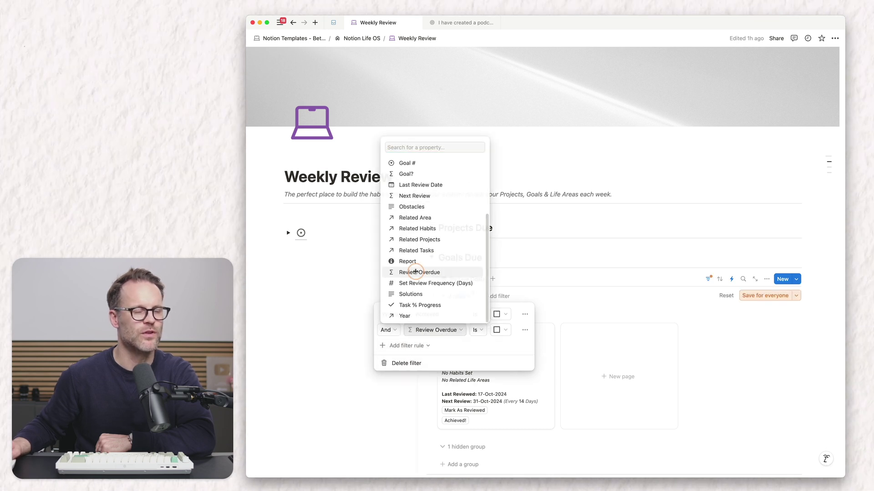
{"action": "left_click", "coordinate": [499, 332]}
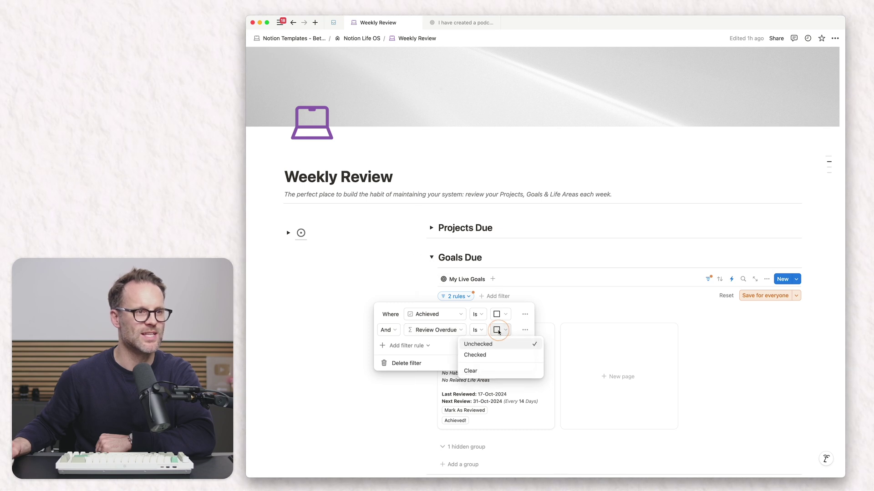
{"action": "left_click", "coordinate": [476, 355]}
{"action": "left_click", "coordinate": [763, 296]}
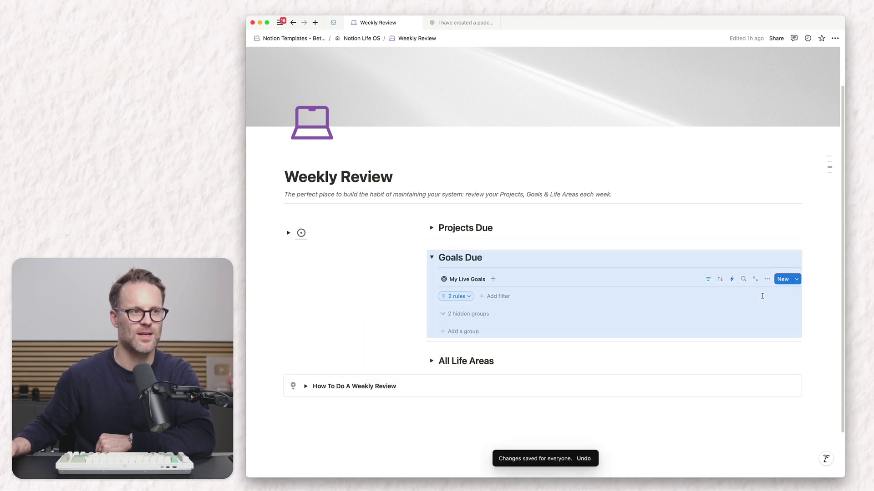
{"action": "left_click", "coordinate": [818, 279]}
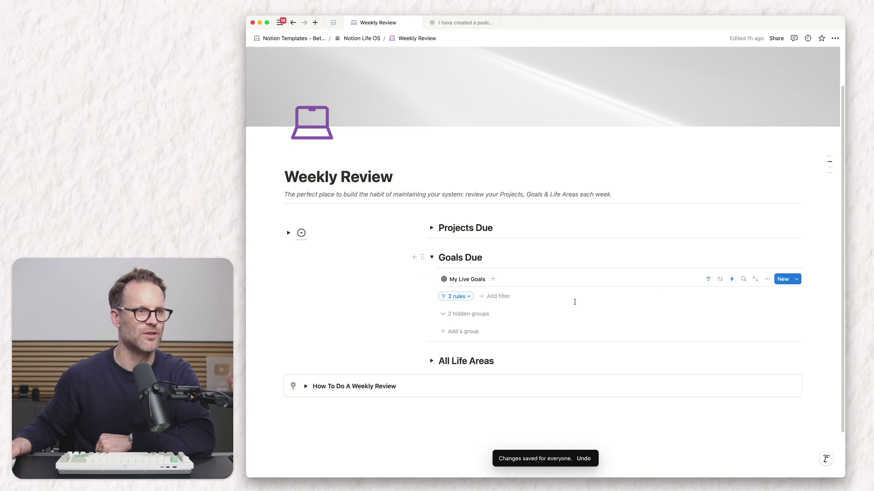
Step: Open the "e.g. Build An House" goal from Goal Setting & Yearly Planner and set its Last Review Date to October 2, 2024
{"action": "left_click", "coordinate": [301, 233]}
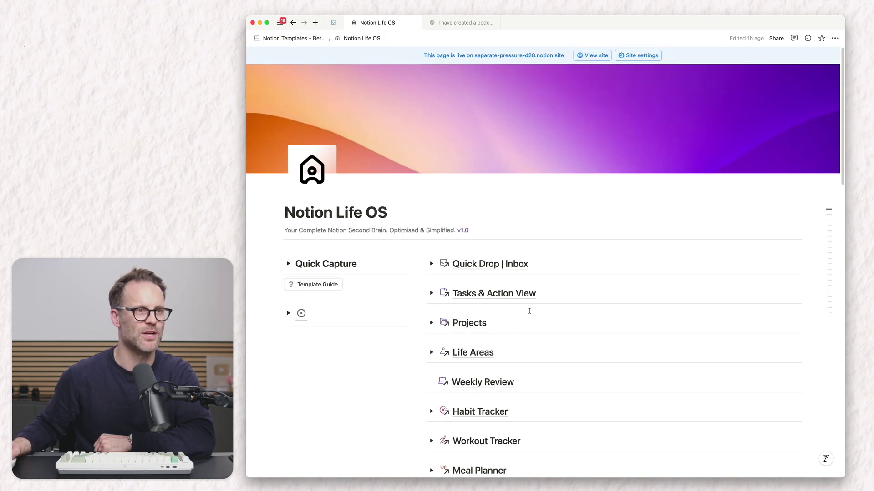
{"action": "scroll", "coordinate": [476, 421], "scroll_direction": "down", "scroll_amount": 7}
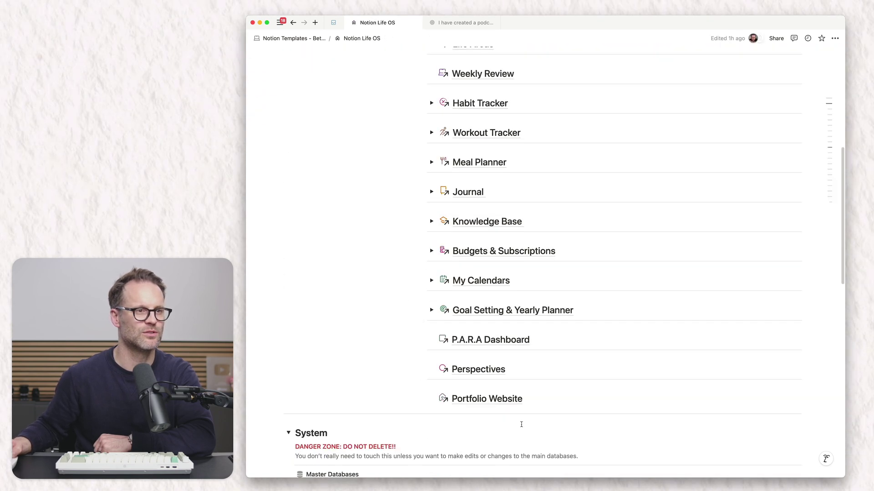
{"action": "left_click", "coordinate": [506, 310]}
{"action": "left_click", "coordinate": [506, 312]}
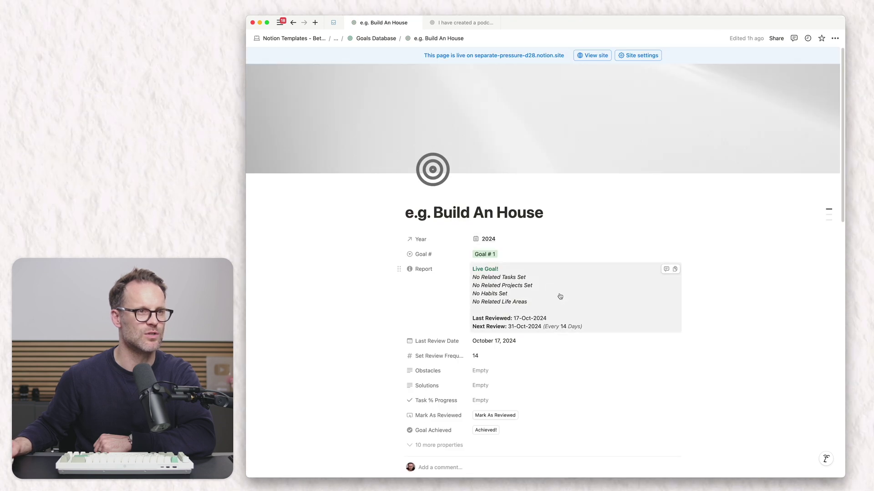
{"action": "left_click", "coordinate": [496, 340]}
{"action": "left_click", "coordinate": [510, 183]}
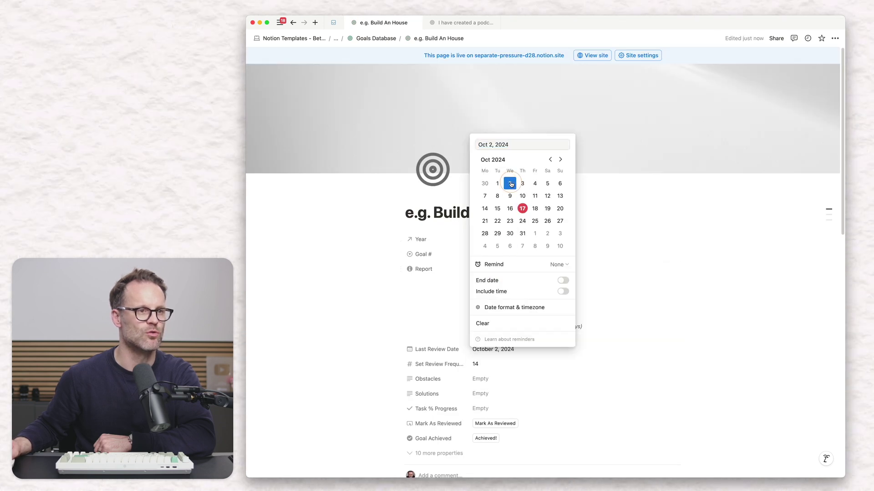
{"action": "left_click", "coordinate": [641, 197]}
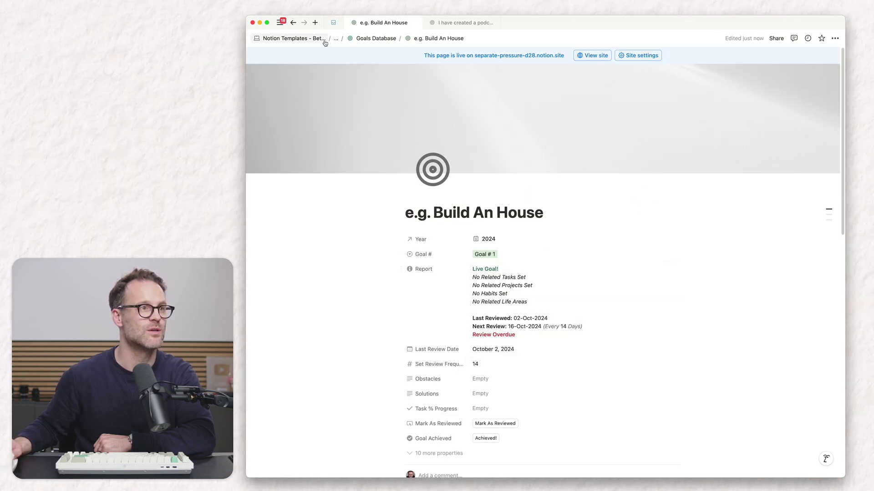
Step: Return to the Weekly Review page and mark the overdue "e.g. Build An House" goal as reviewed
{"action": "left_click", "coordinate": [293, 22]}
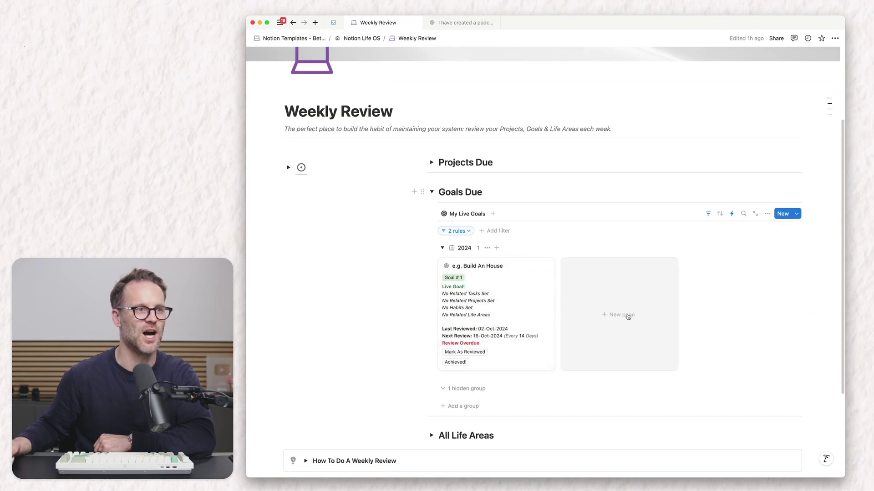
{"action": "left_click", "coordinate": [459, 352]}
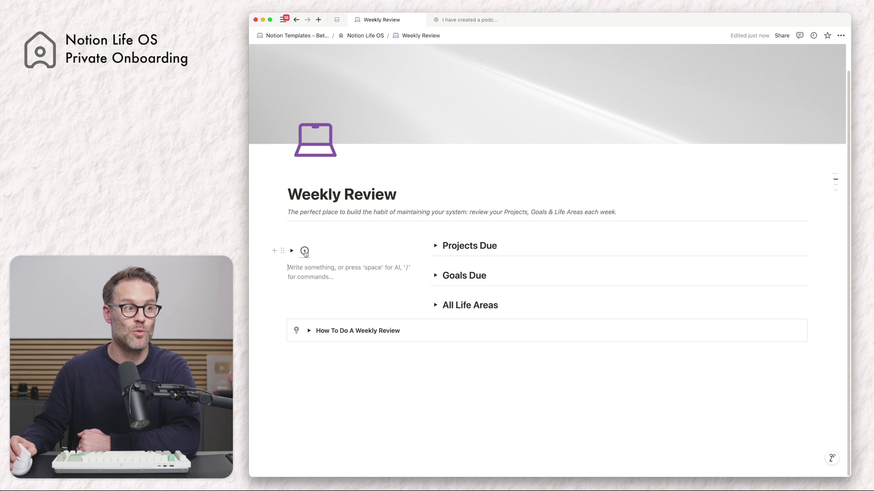
Step: Go back to the Notion Life OS home page and delete the red "CURRENTLY BEING UPDATED" notice below the page description
{"action": "left_click", "coordinate": [363, 36]}
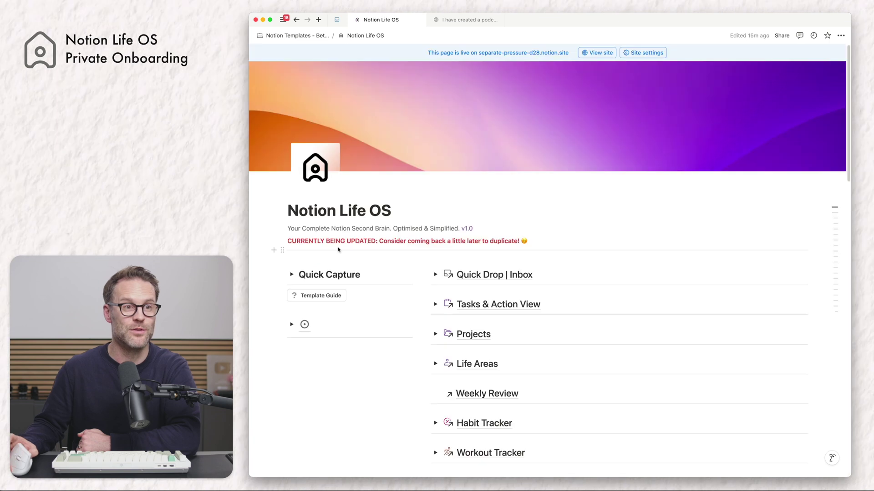
{"action": "scroll", "coordinate": [480, 256], "scroll_direction": "down", "scroll_amount": 5}
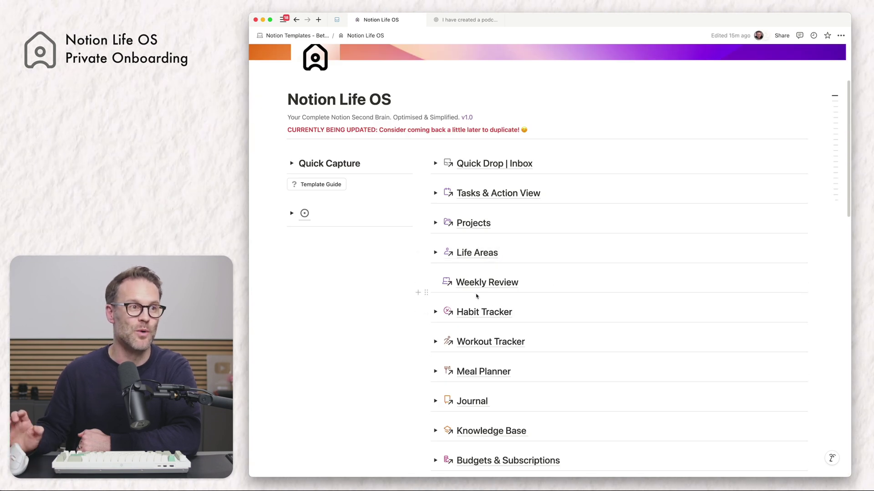
{"action": "triple_click", "coordinate": [400, 130]}
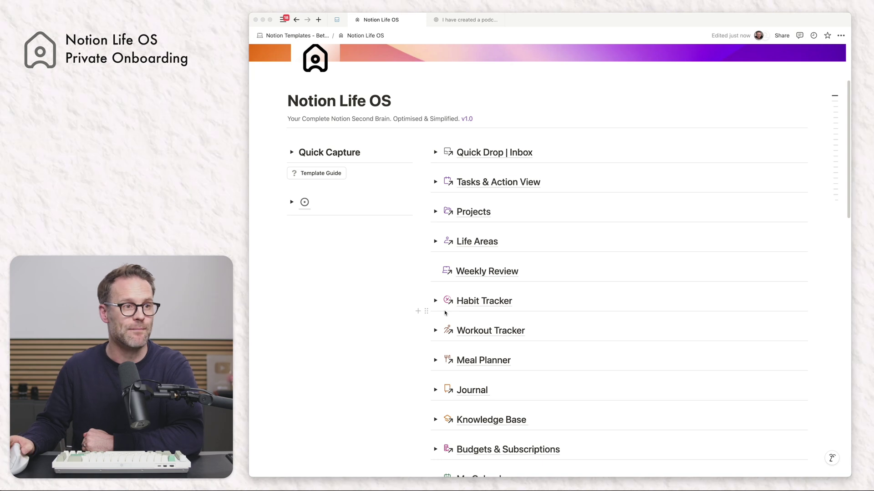
Step: Open Goal Setting & Yearly Planner and open the "e.g. Build An House" goal from the My Live Goals gallery
{"action": "scroll", "coordinate": [455, 319], "scroll_direction": "down", "scroll_amount": 5}
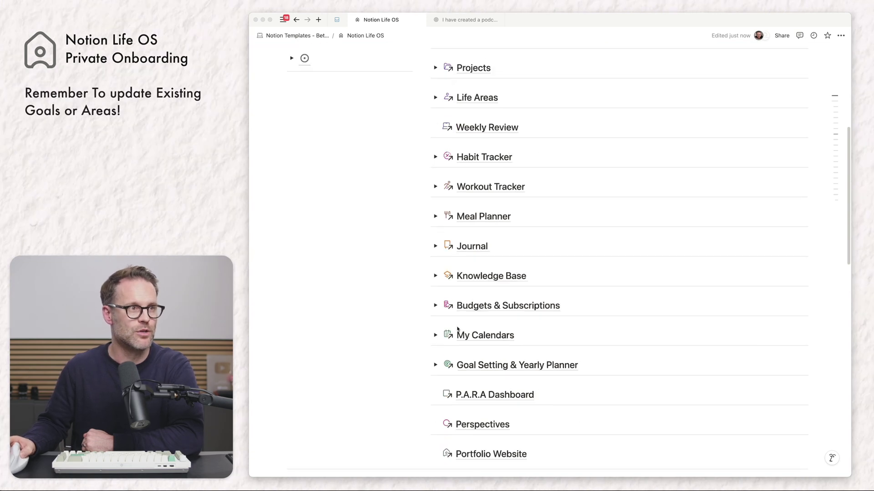
{"action": "left_click", "coordinate": [496, 367]}
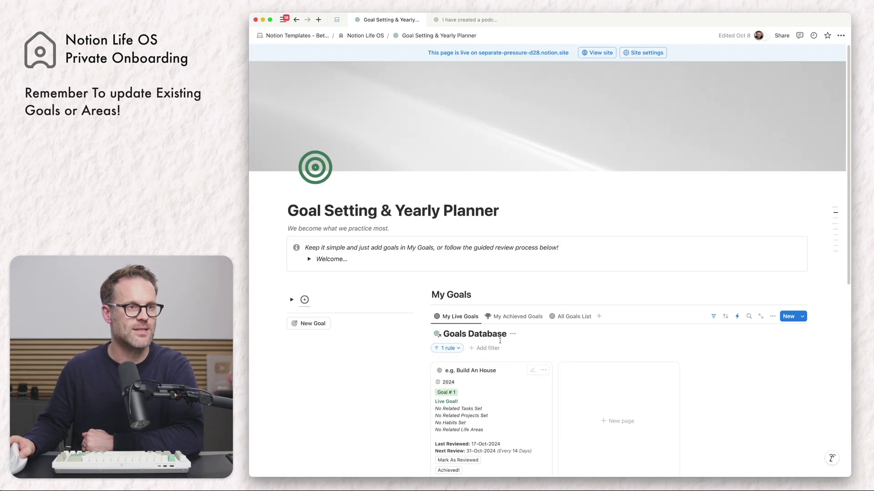
{"action": "scroll", "coordinate": [504, 336], "scroll_direction": "down", "scroll_amount": 3}
{"action": "left_click", "coordinate": [515, 288]}
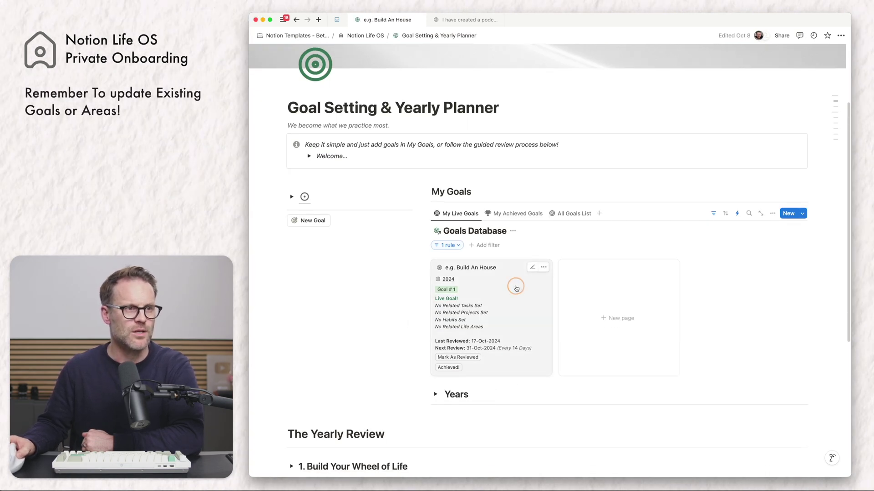